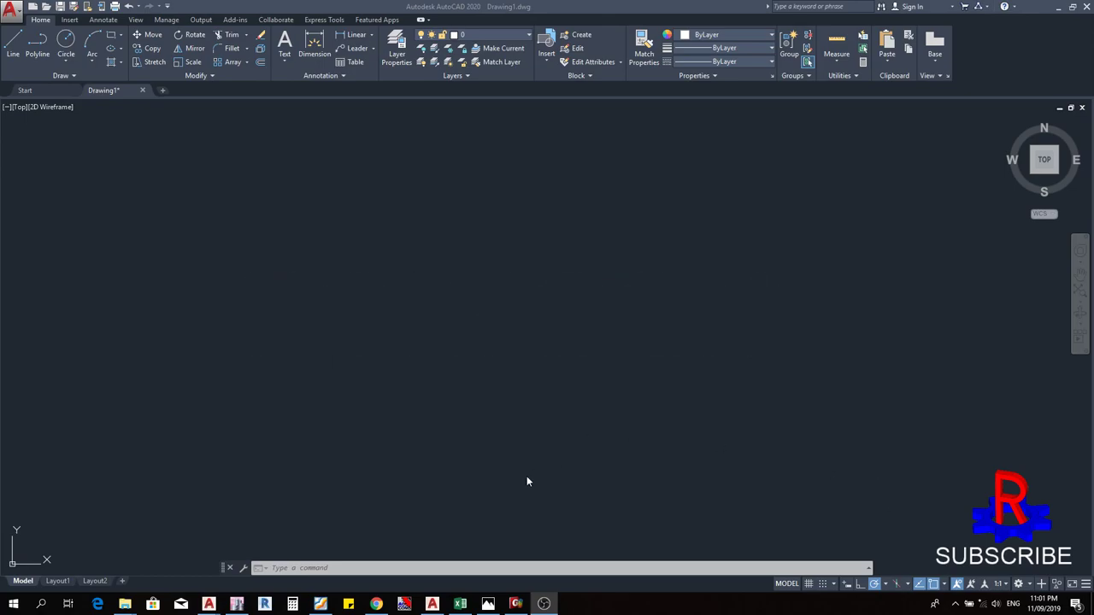
- Draw a wide rectangle with REC near the canvas centre and window-select it
left_click(354, 322)
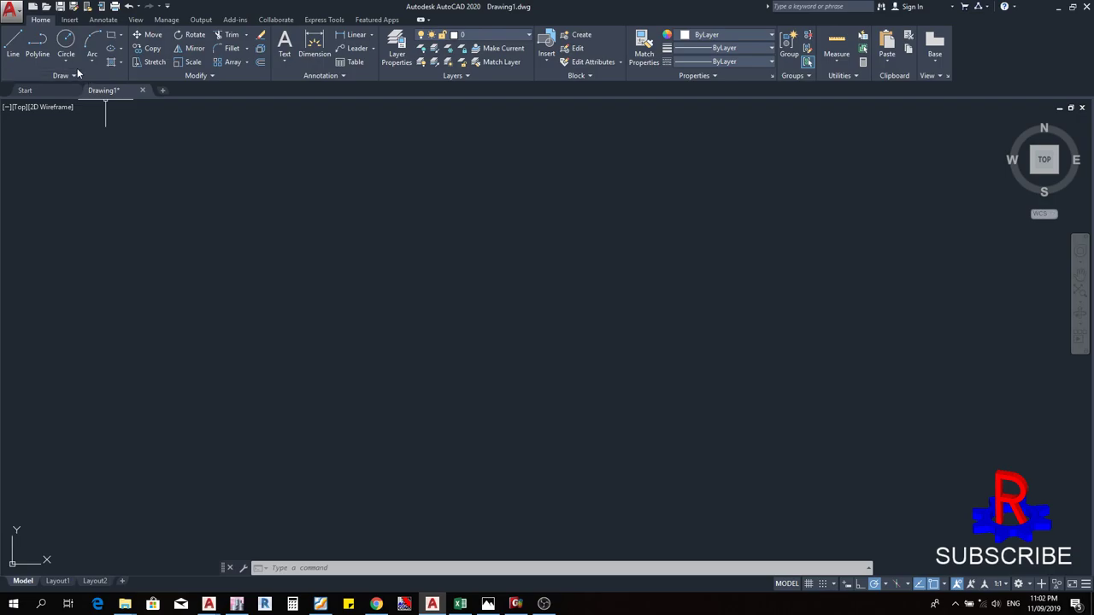
left_click(321, 338)
key("Escape")
type("RE")
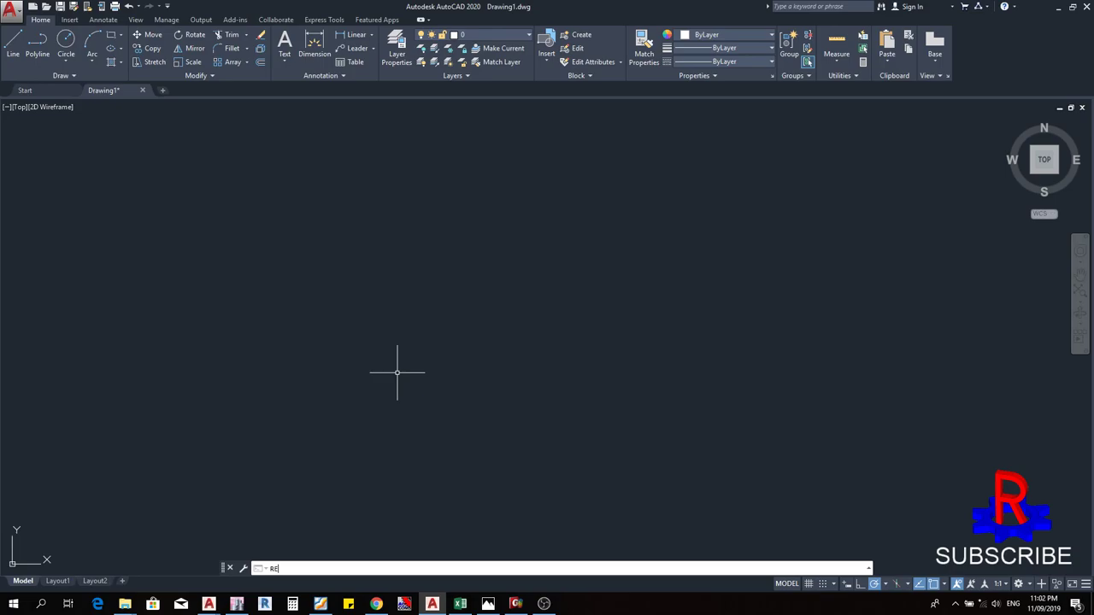
type("C")
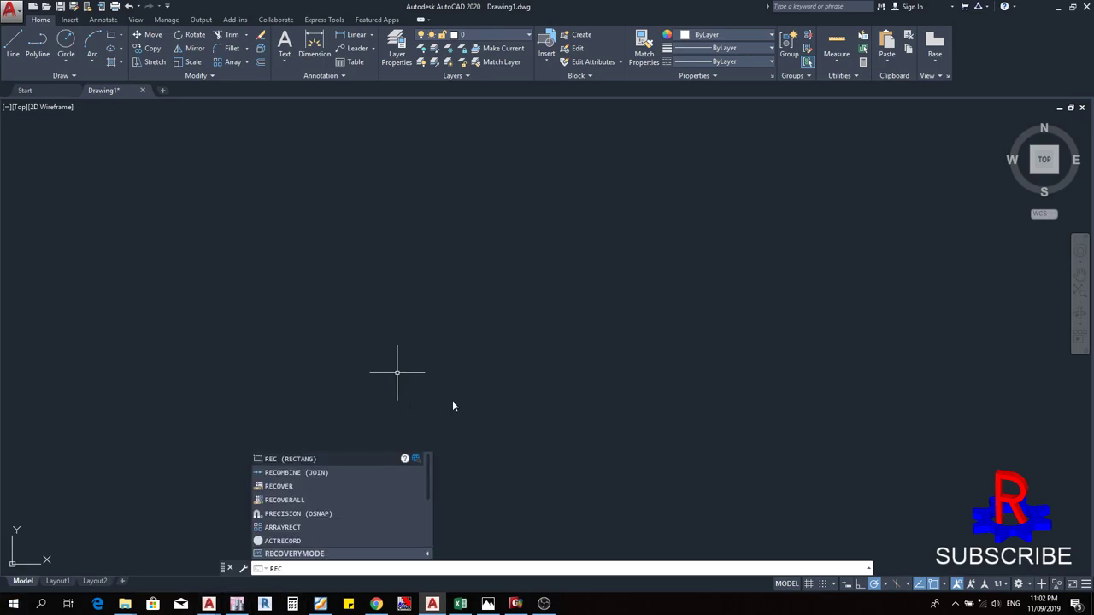
key("Return")
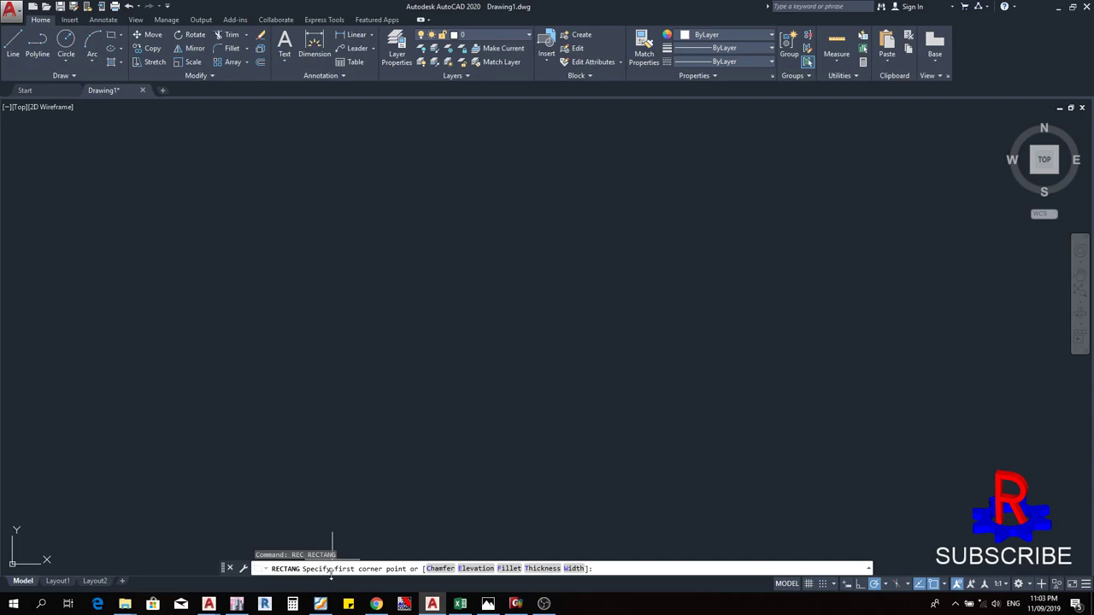
left_click(339, 376)
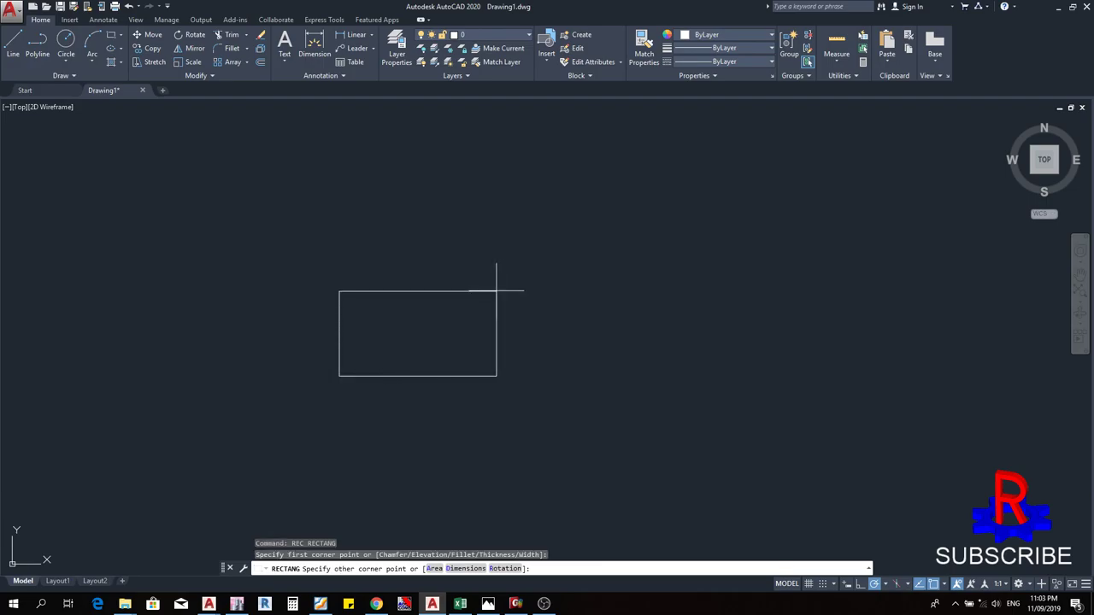
left_click(644, 222)
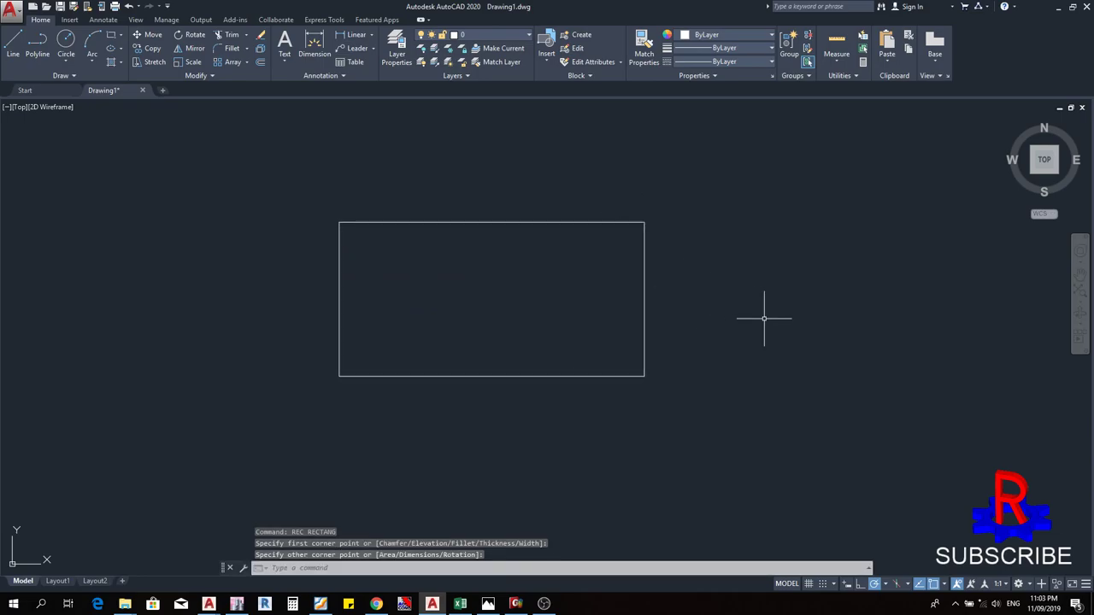
left_click(678, 407)
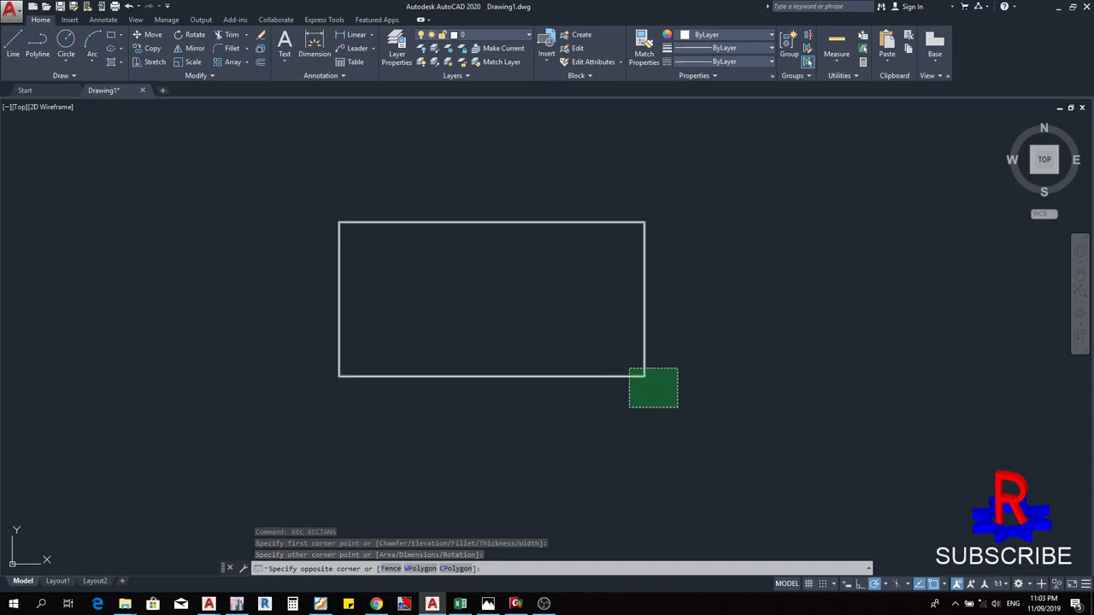
left_click(629, 370)
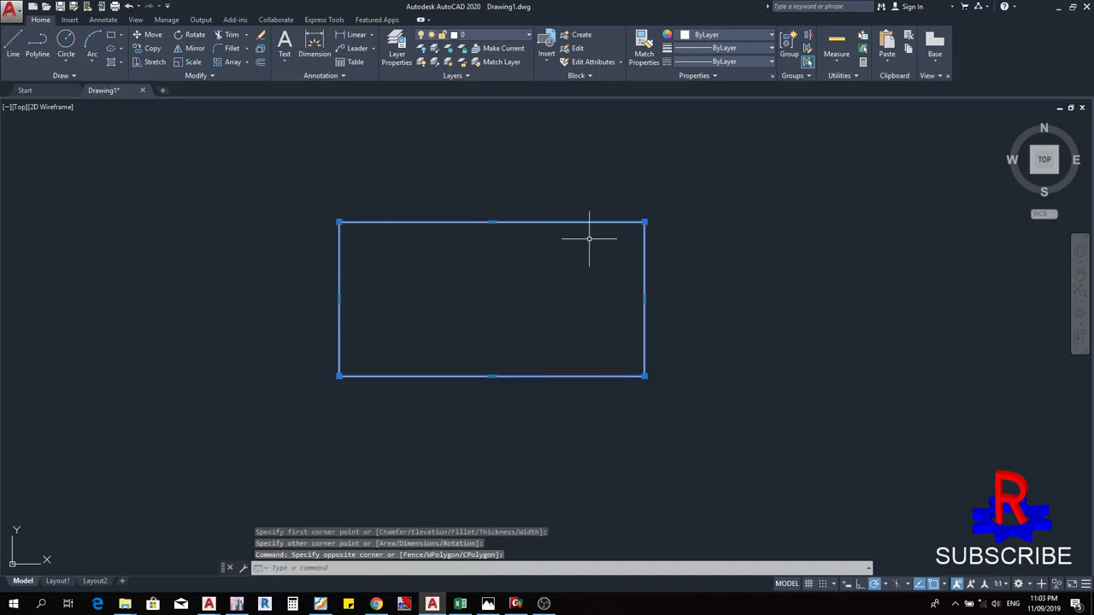
- Move the selected rectangle further left
left_click_drag(586, 373, 487, 380)
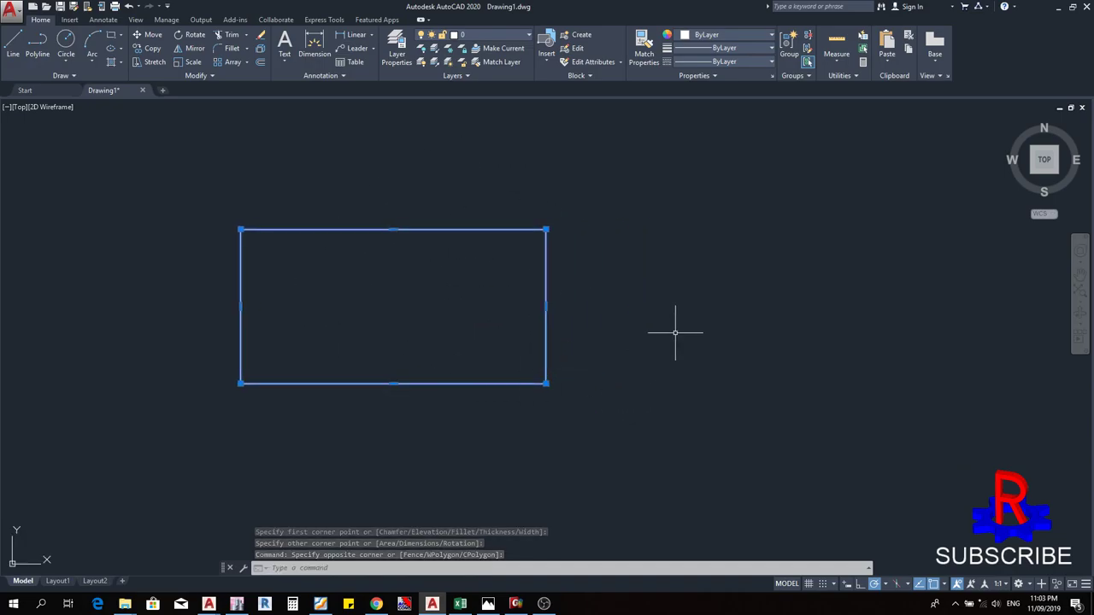
type("l")
key("Return")
key("Escape")
key("Escape")
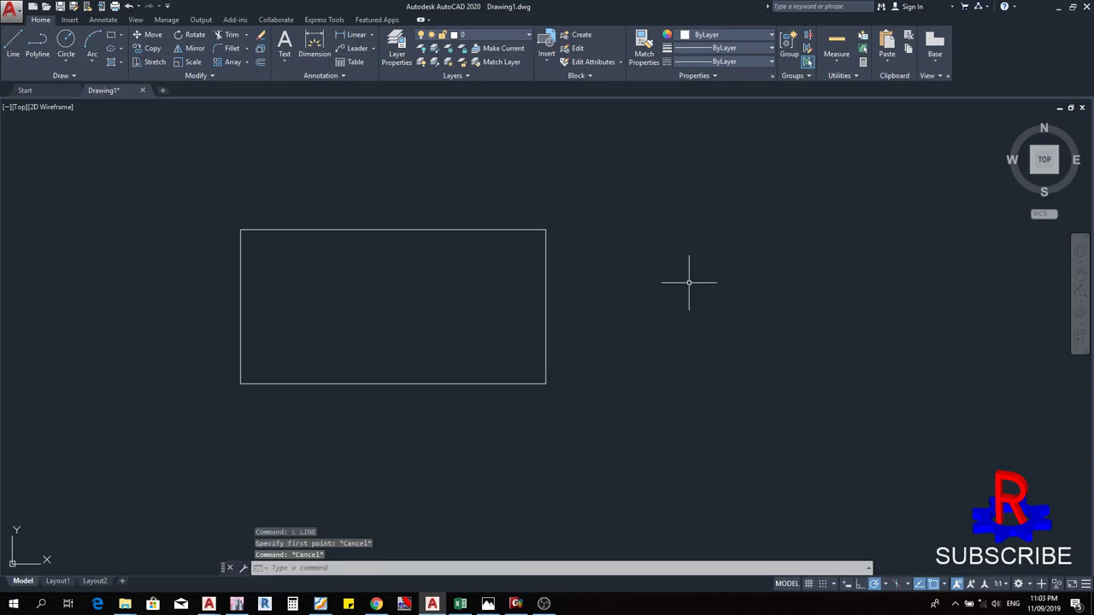
- Draw a trial four-sided rectangular outline with LINE to the right of the rectangle
type("l")
key("Return")
left_click(647, 245)
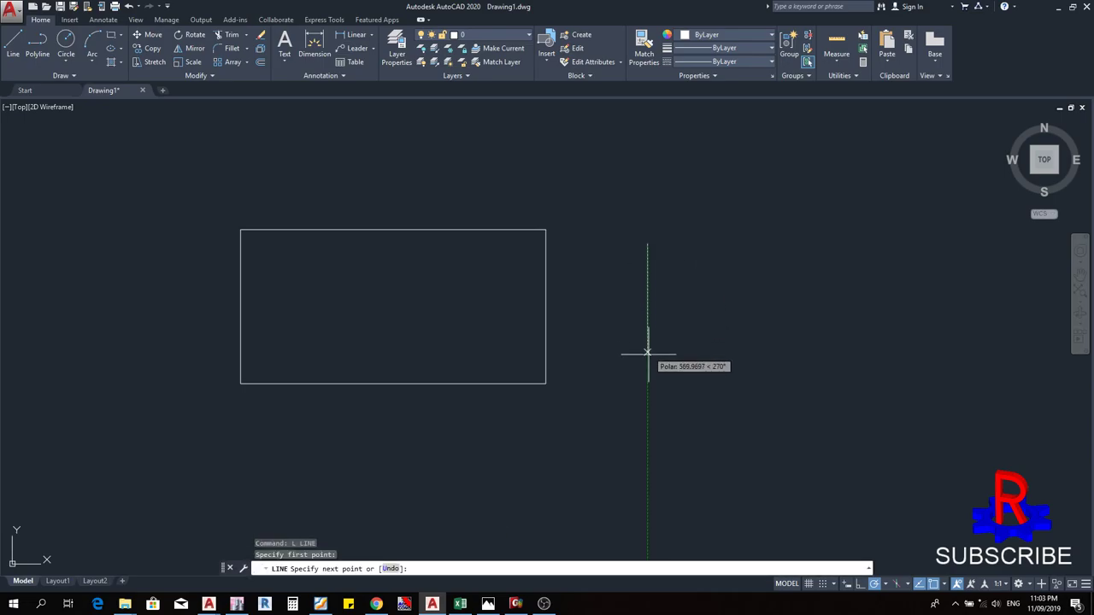
left_click(647, 383)
left_click(837, 383)
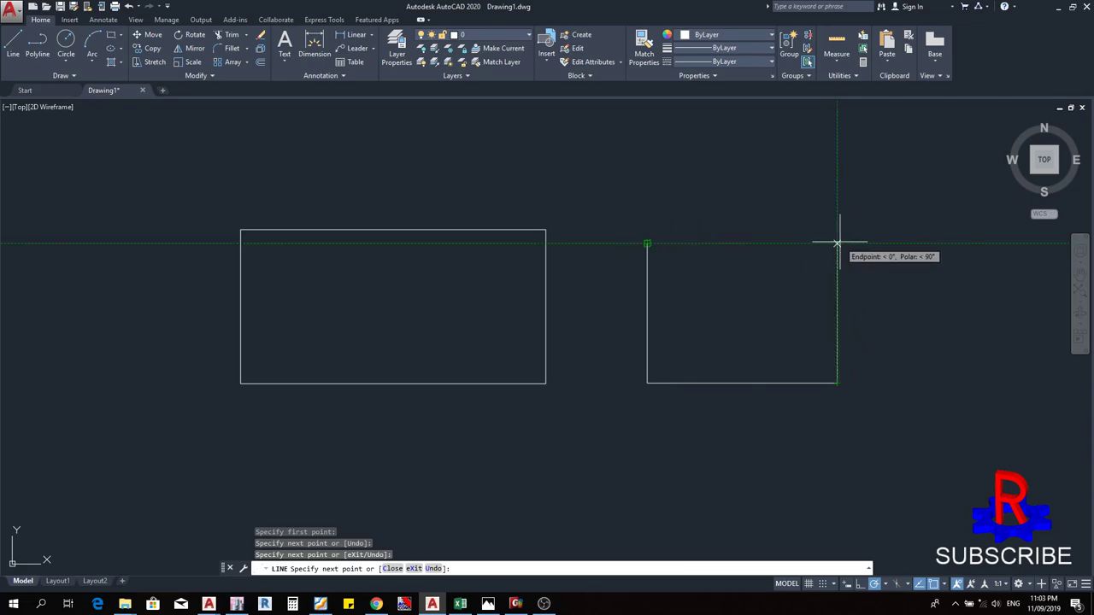
left_click(837, 244)
left_click(647, 245)
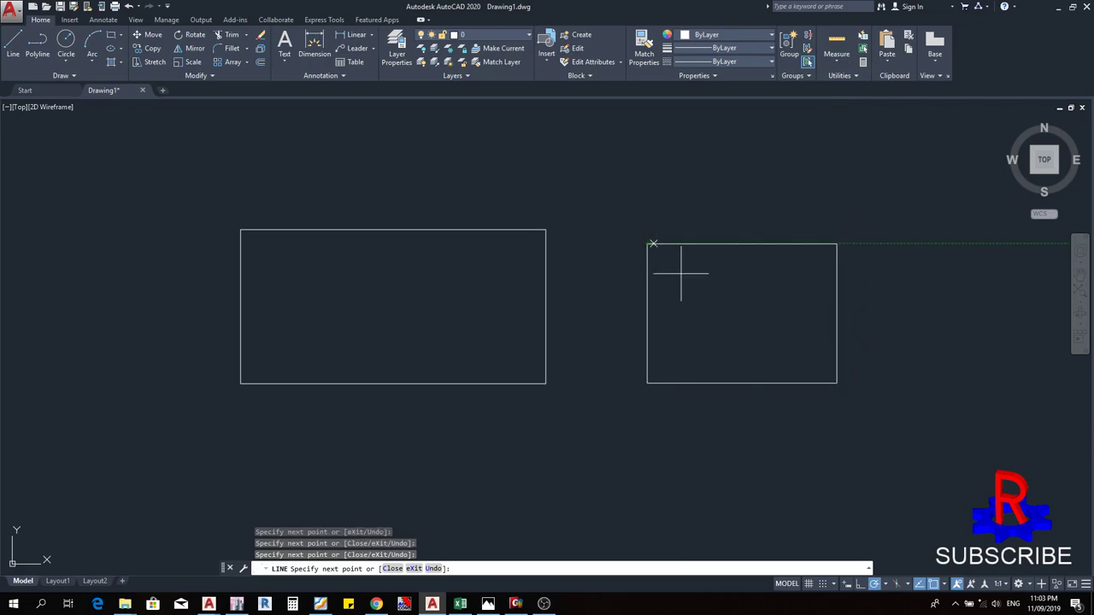
key("Escape")
key("Escape")
key("Escape")
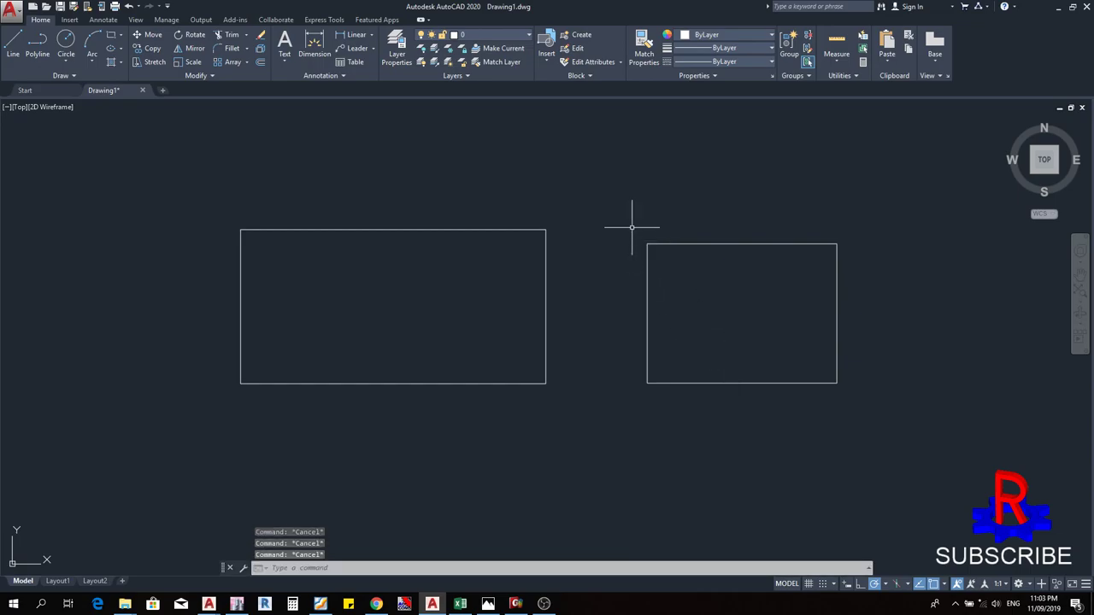
- Try selecting edges of the trial outline and the left rectangle, then clear the selection
left_click(559, 396)
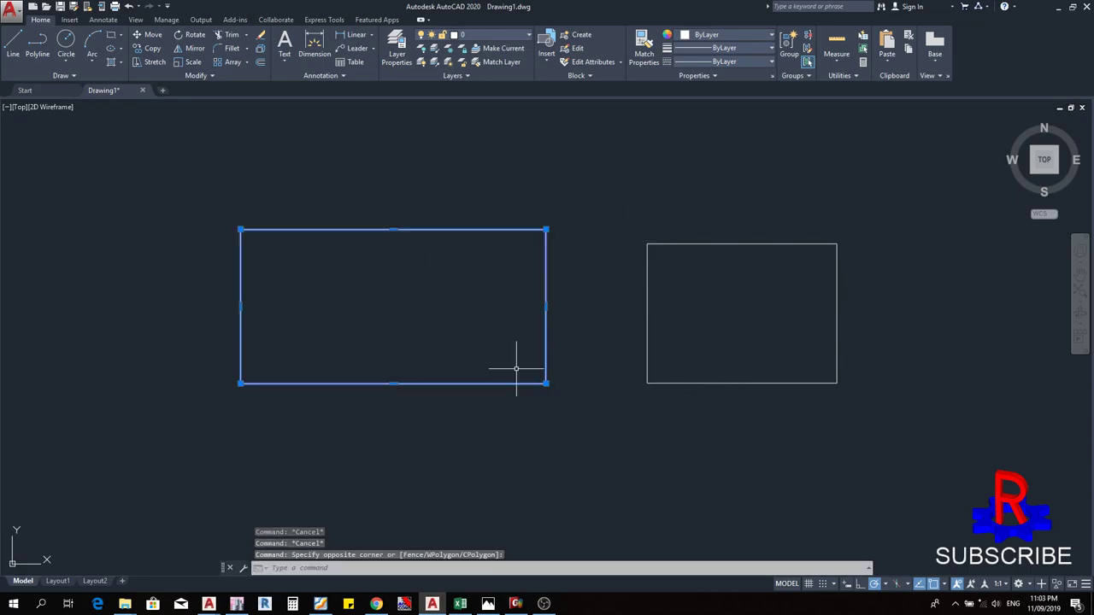
key("Escape")
key("Escape")
key("Escape")
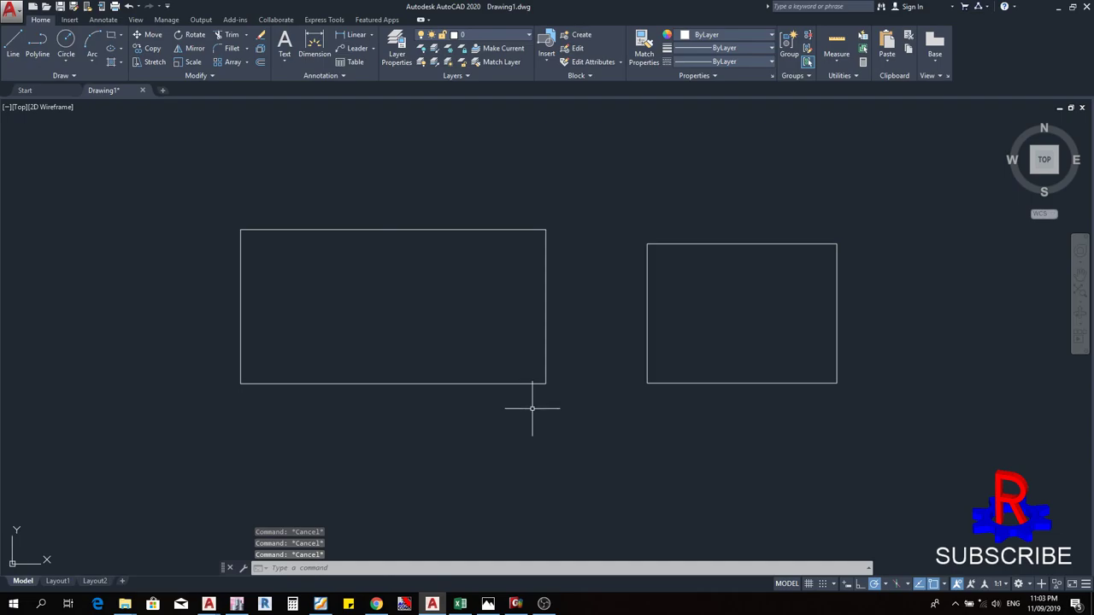
type("REC")
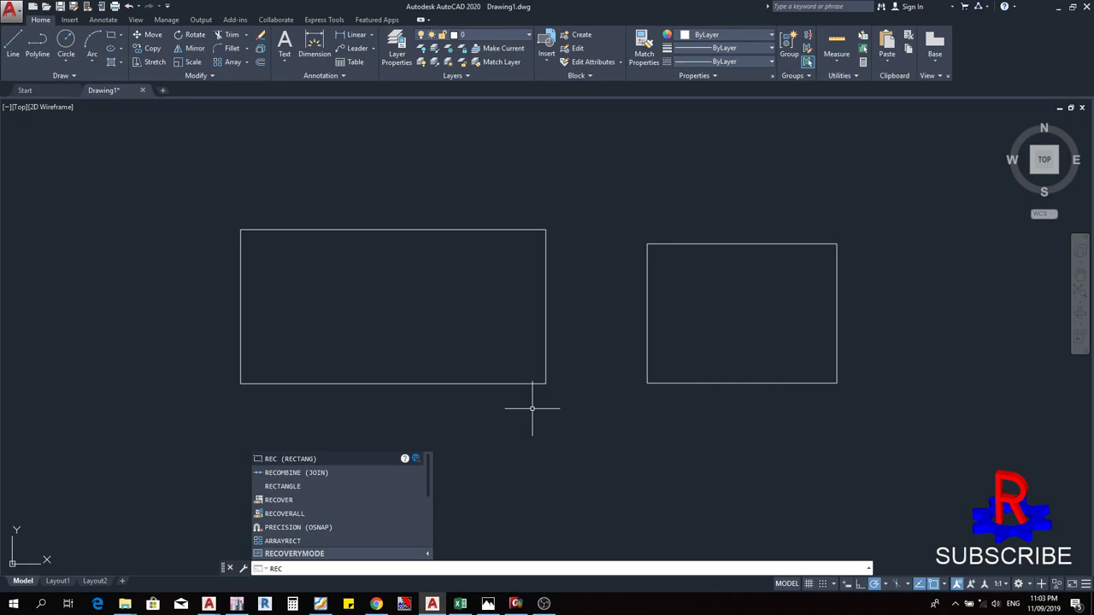
key("Escape")
left_click(785, 406)
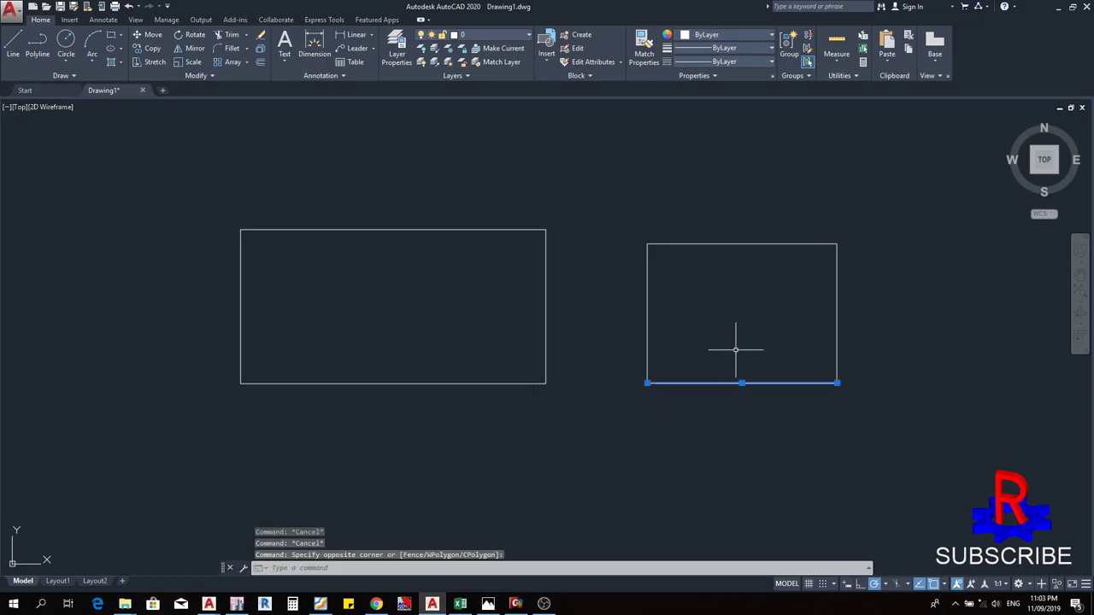
left_click(732, 350)
left_click(854, 343)
left_click(821, 271)
left_click(801, 268)
key("Escape")
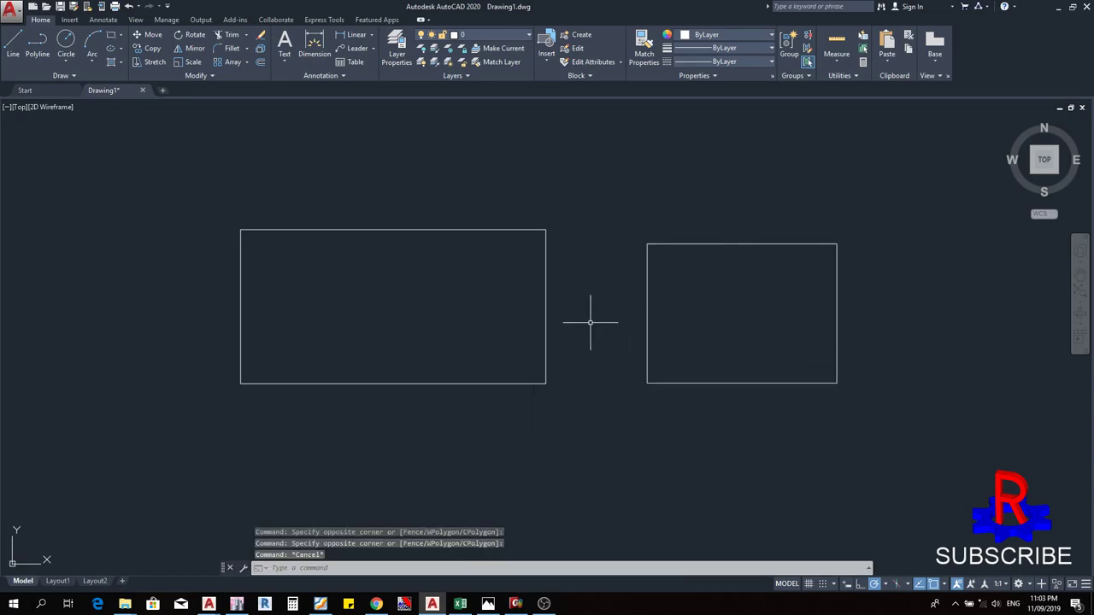
left_click(561, 410)
left_click(503, 357)
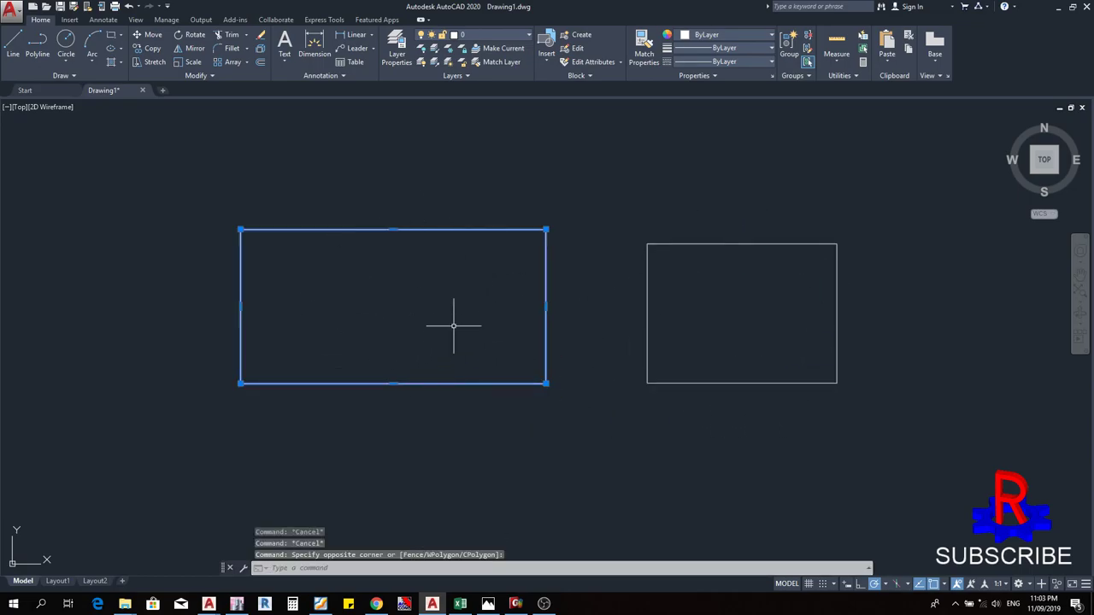
key("Escape")
- Erase the whole trial outline with a crossing selection and recentre the remaining rectangle
left_click(891, 434)
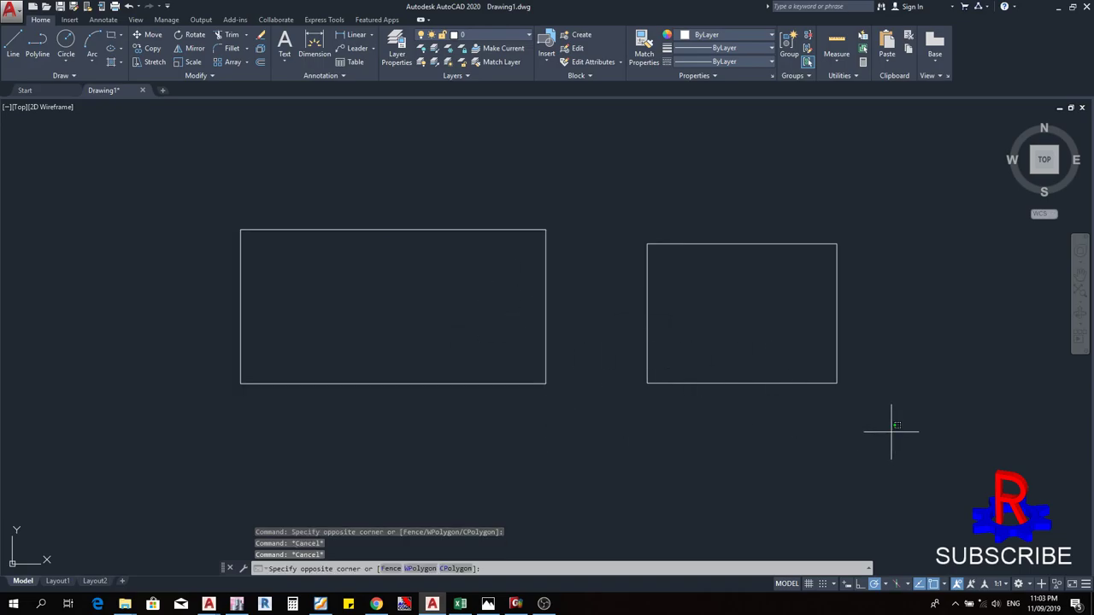
left_click(631, 227)
key("Delete")
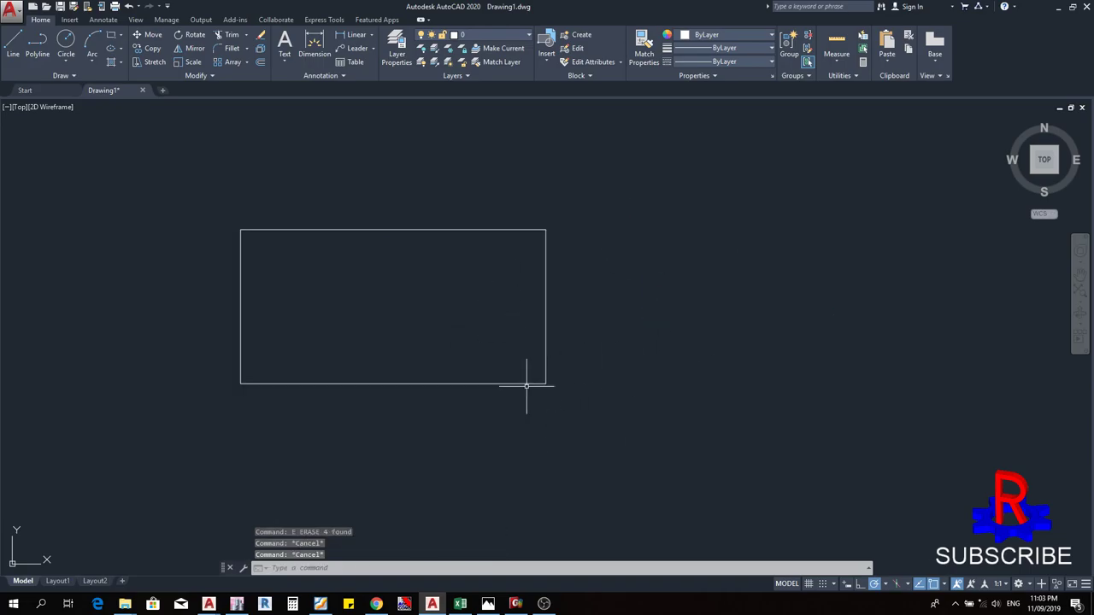
middle_click_drag(467, 388, 557, 451)
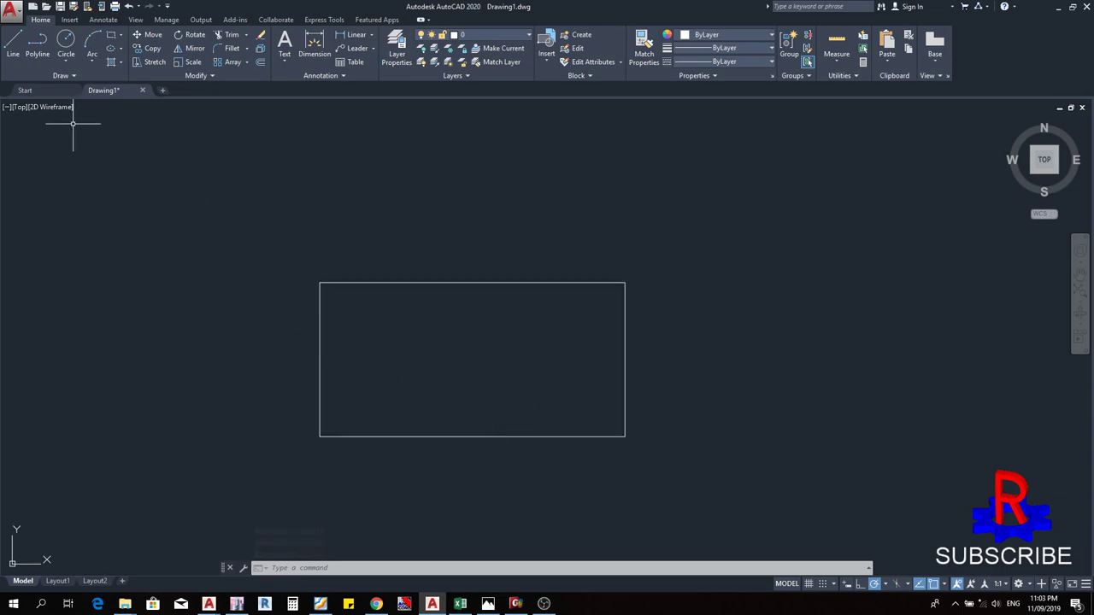
left_click(473, 282)
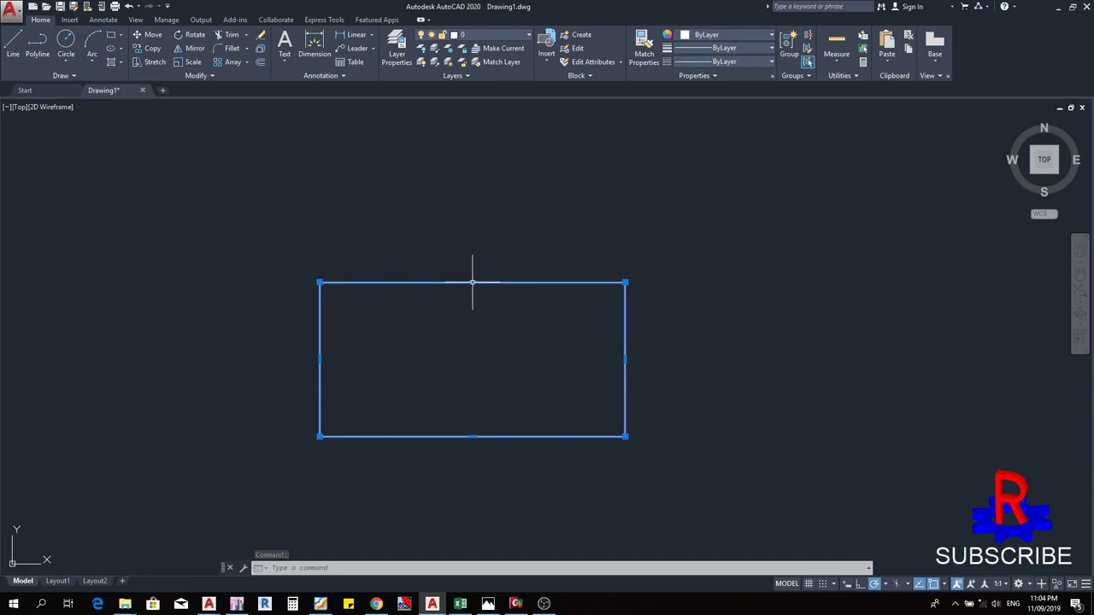
mouse_move(473, 283)
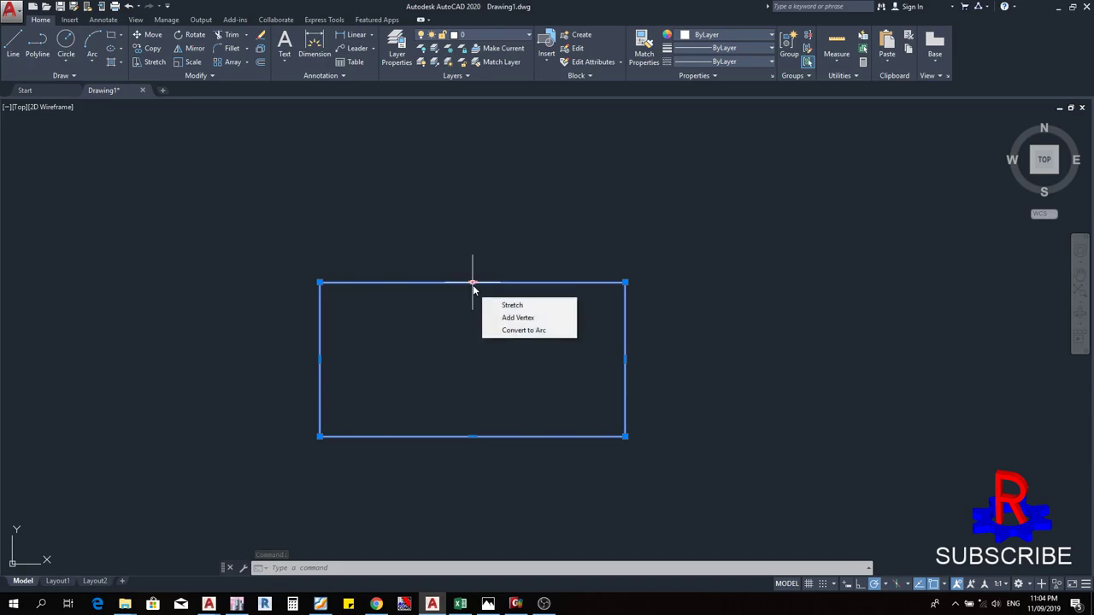
left_click(516, 312)
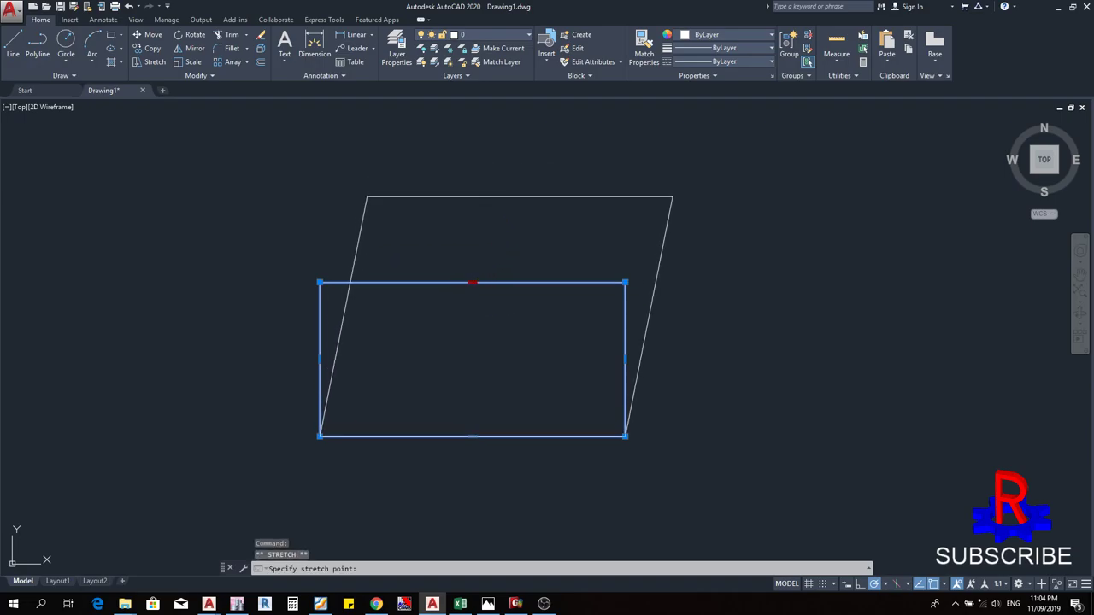
key("Escape")
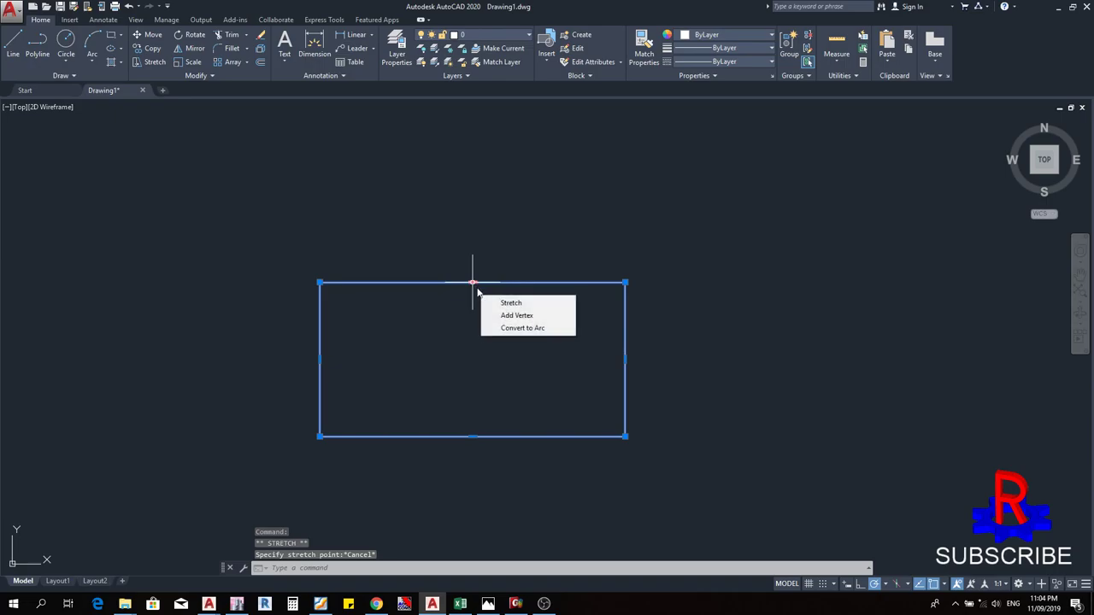
left_click(513, 315)
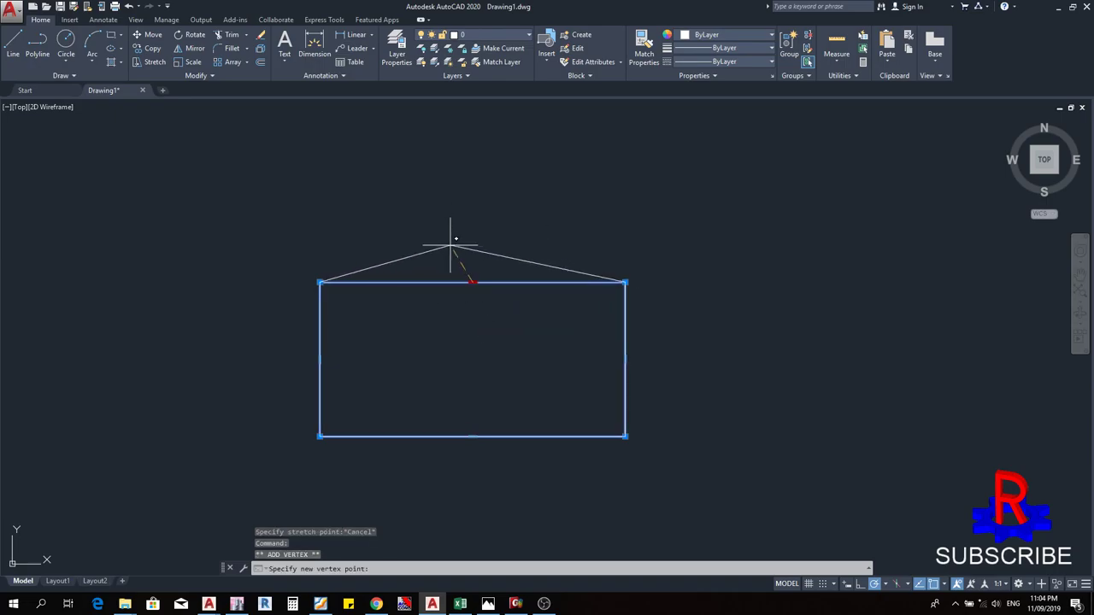
key("Escape")
key("Escape")
key("Escape")
key("Escape")
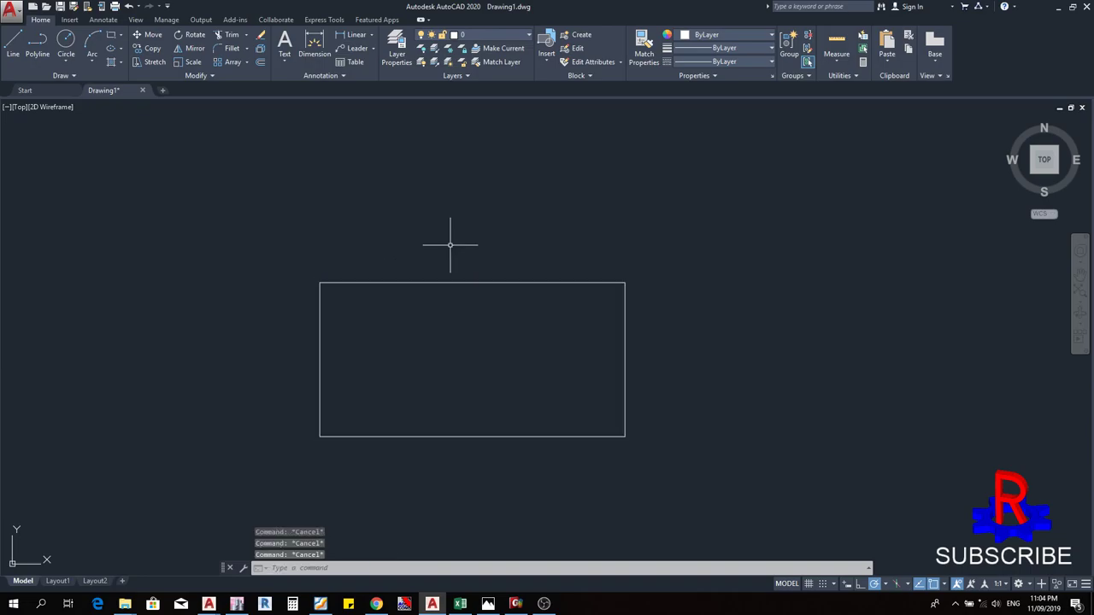
middle_click_drag(503, 344, 430, 327)
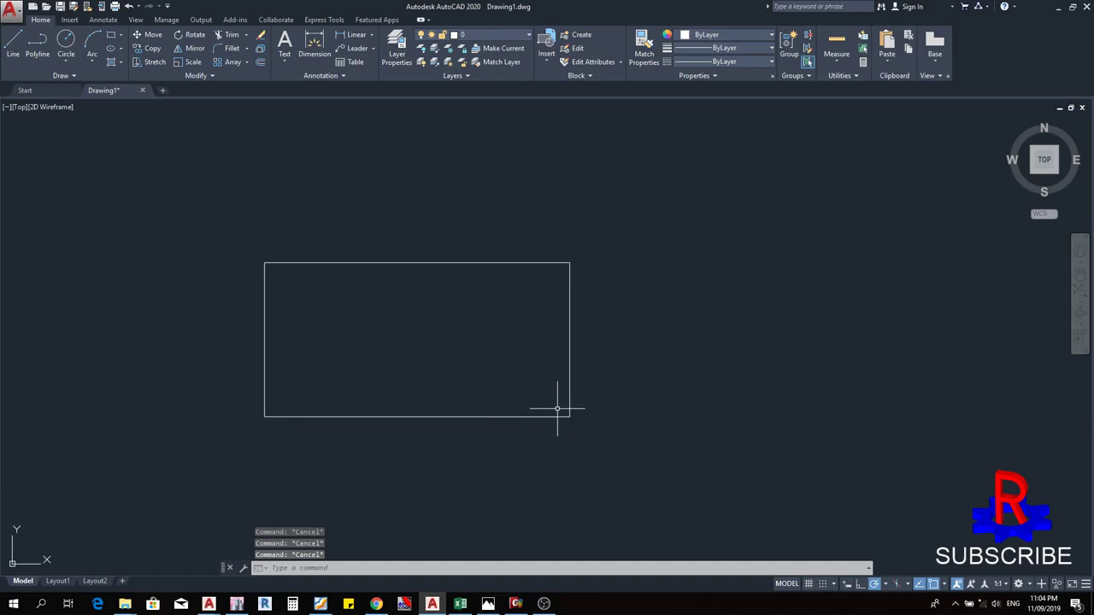
- Draw a rectangle with 100 by 200 chamfered corners right of the plain rectangle
type("RE")
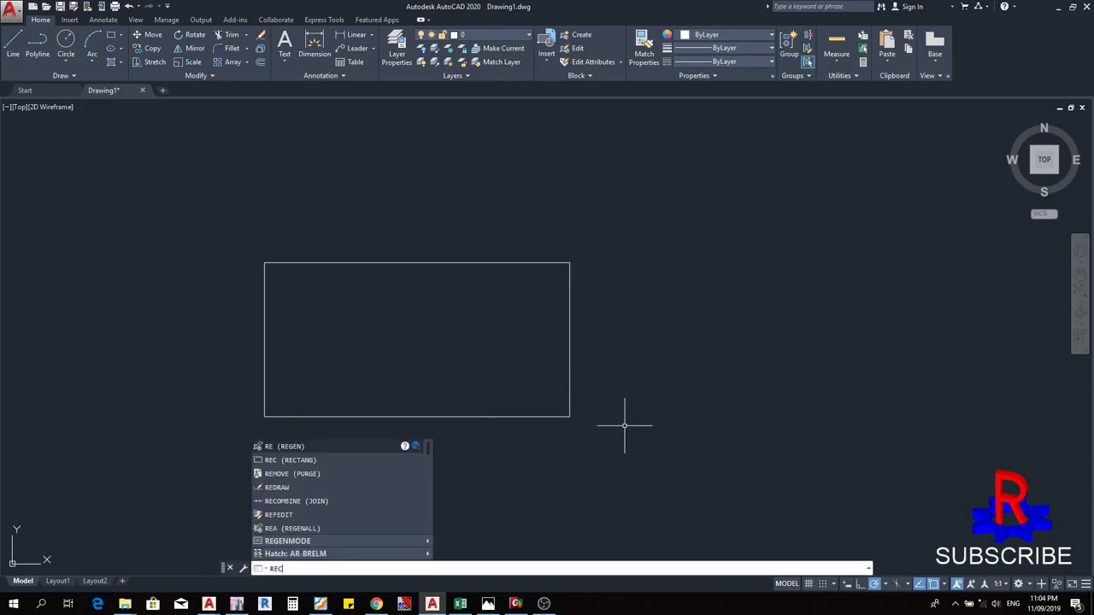
type("C")
key("Return")
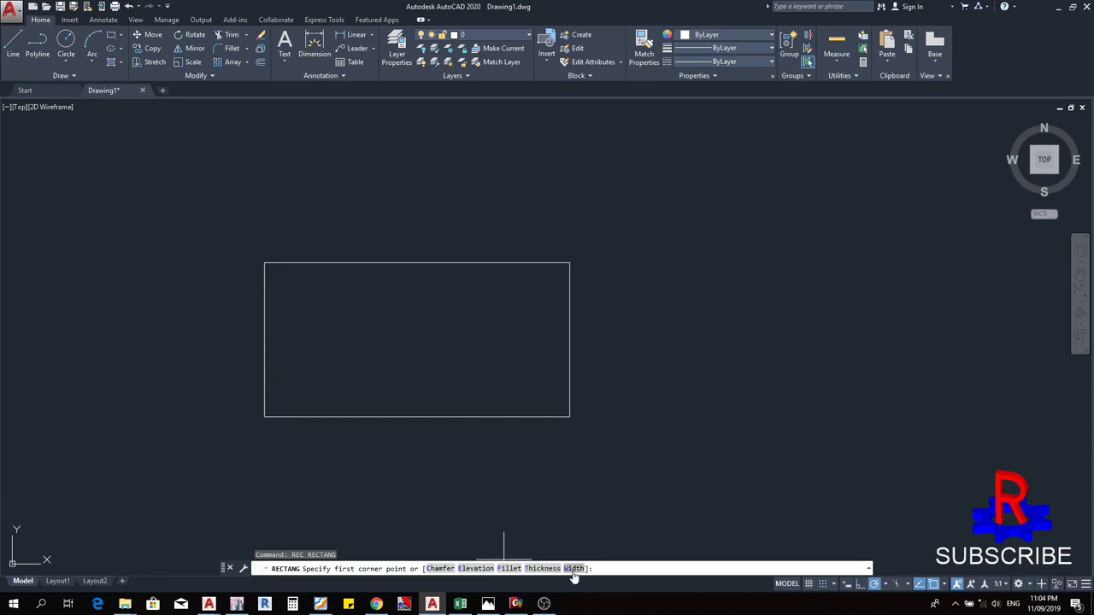
left_click(440, 569)
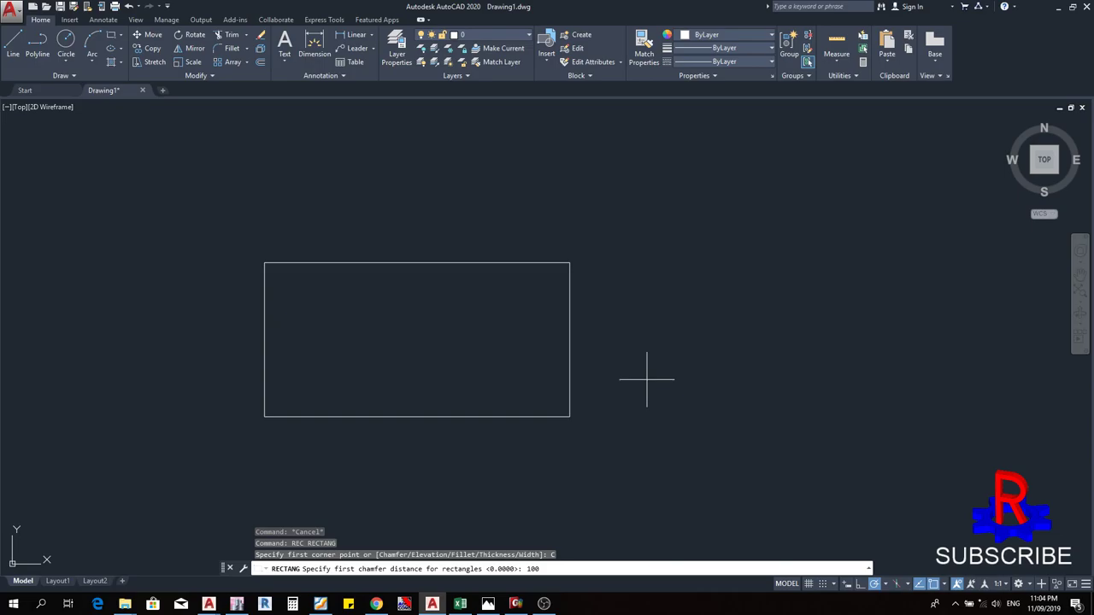
key("Return")
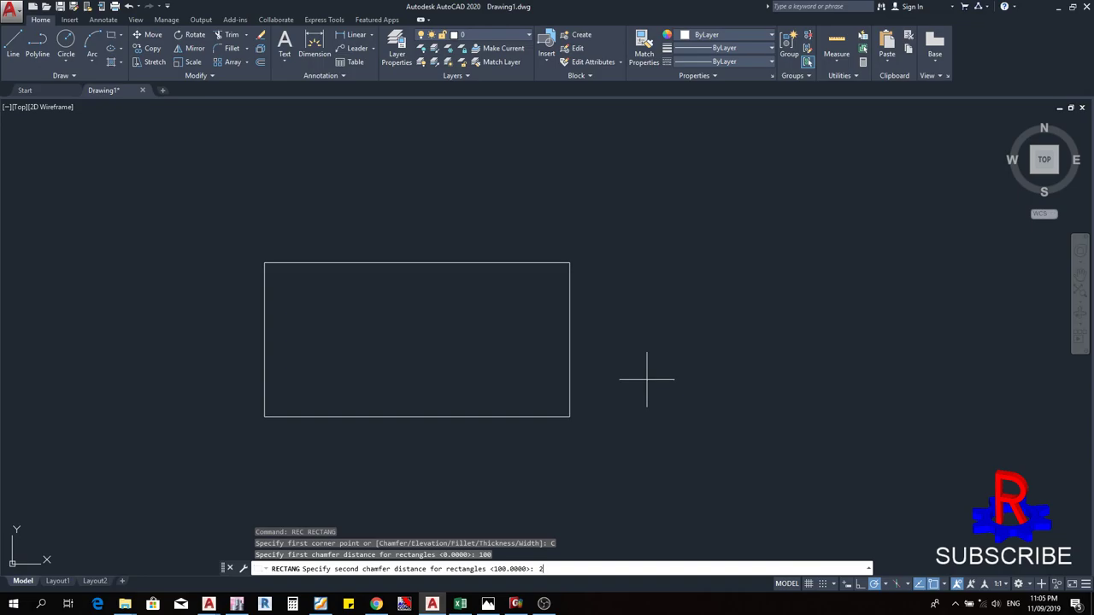
key("Return")
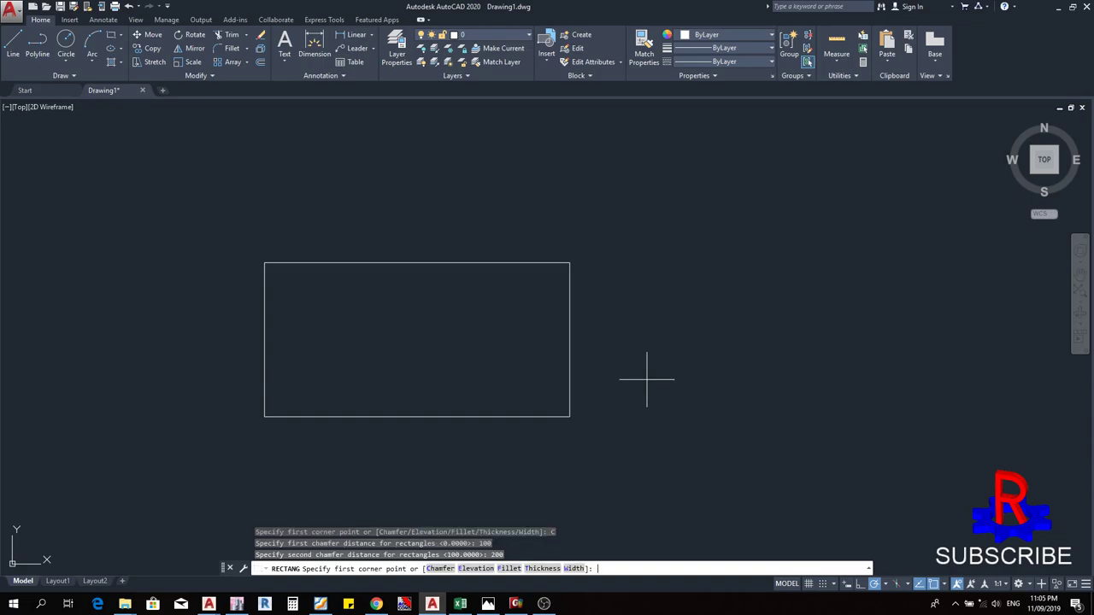
left_click(651, 425)
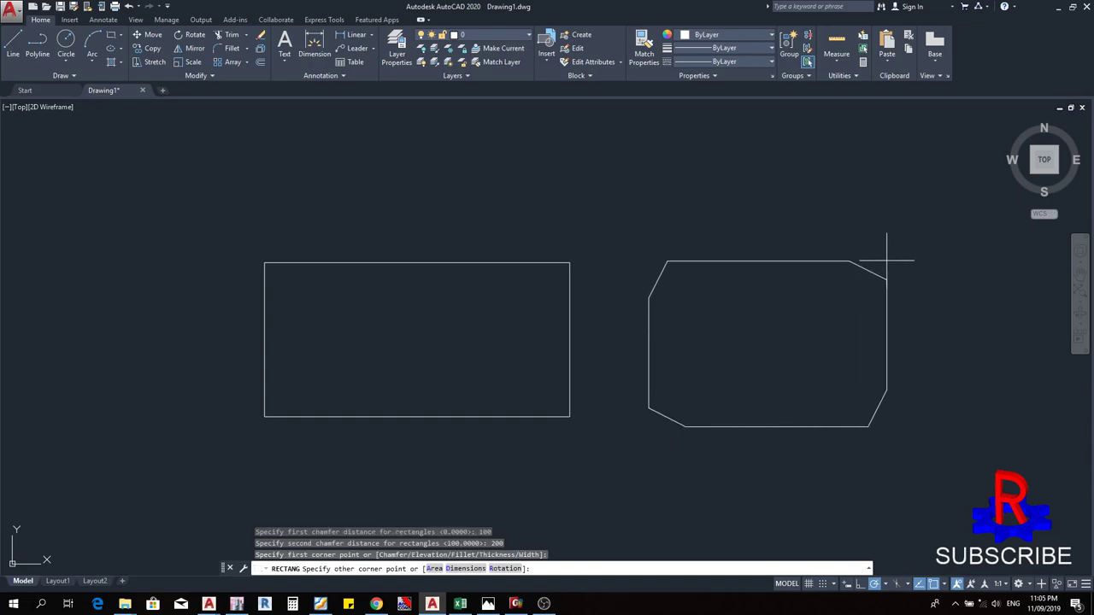
left_click(903, 274)
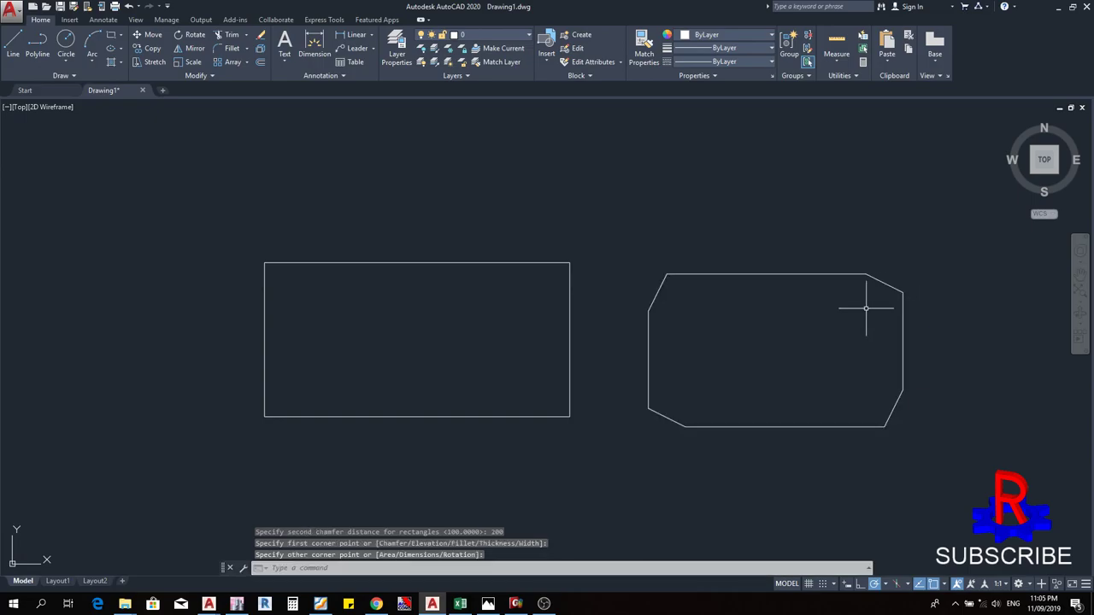
scroll(681, 300, "up", 4)
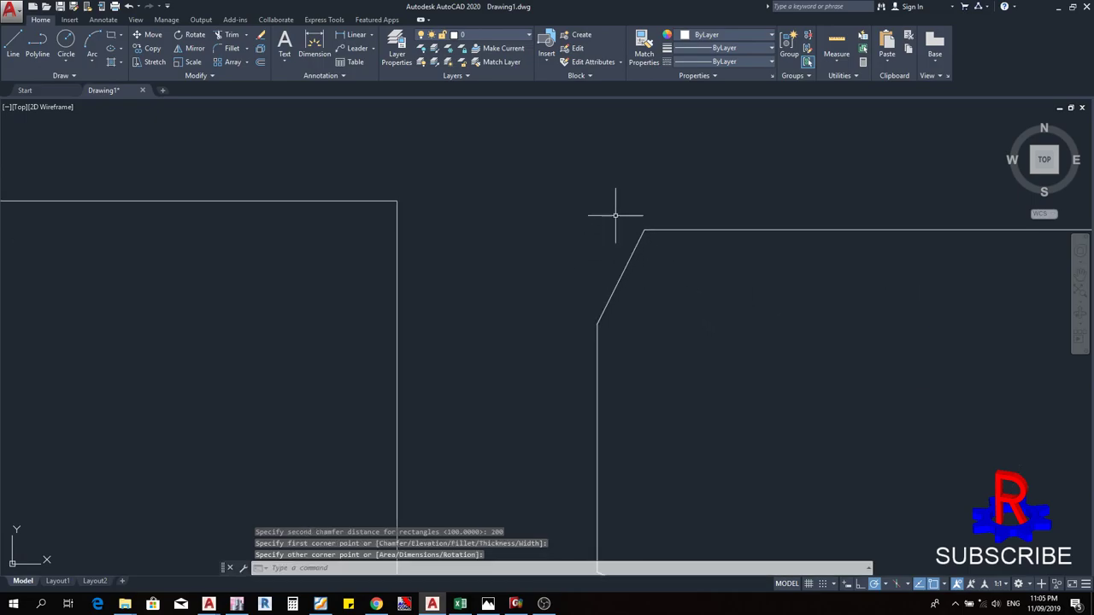
scroll(575, 237, "down", 4)
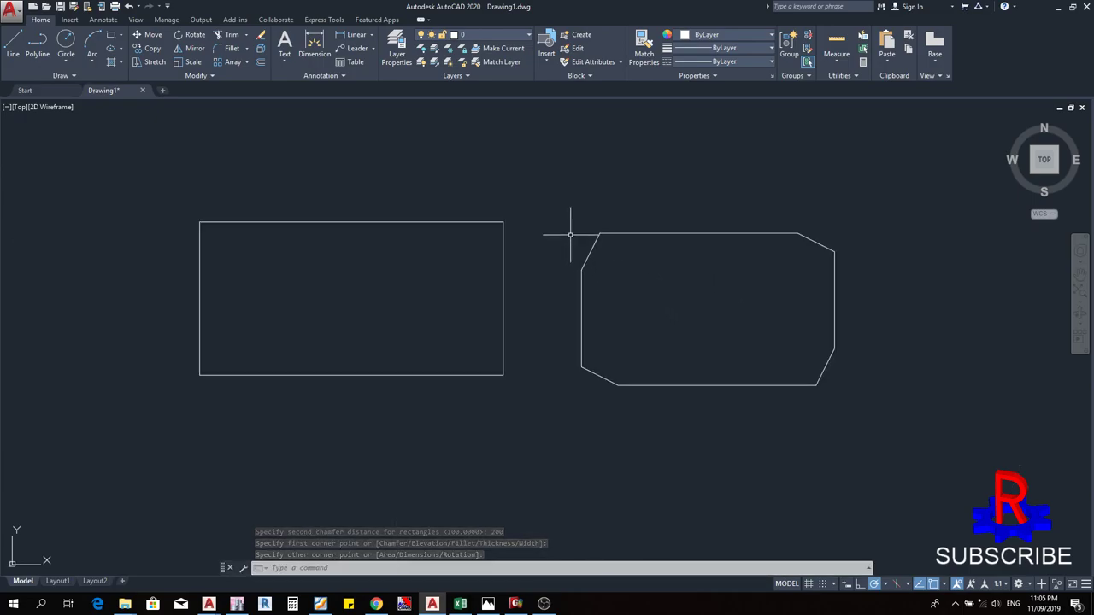
scroll(579, 244, "up", 6)
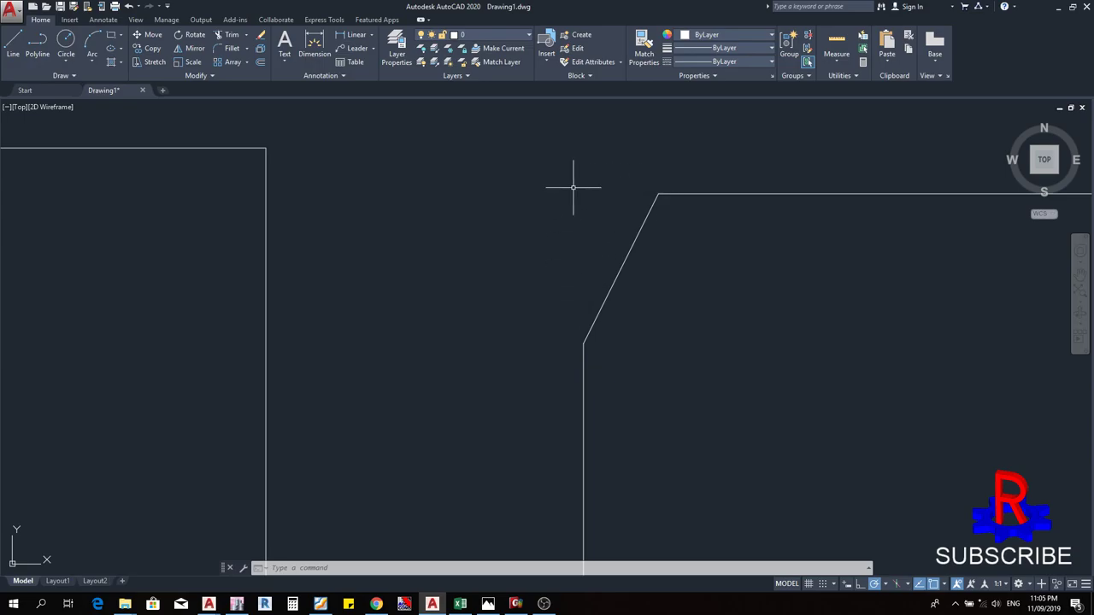
scroll(540, 215, "down", 6)
middle_click_drag(659, 295, 613, 305)
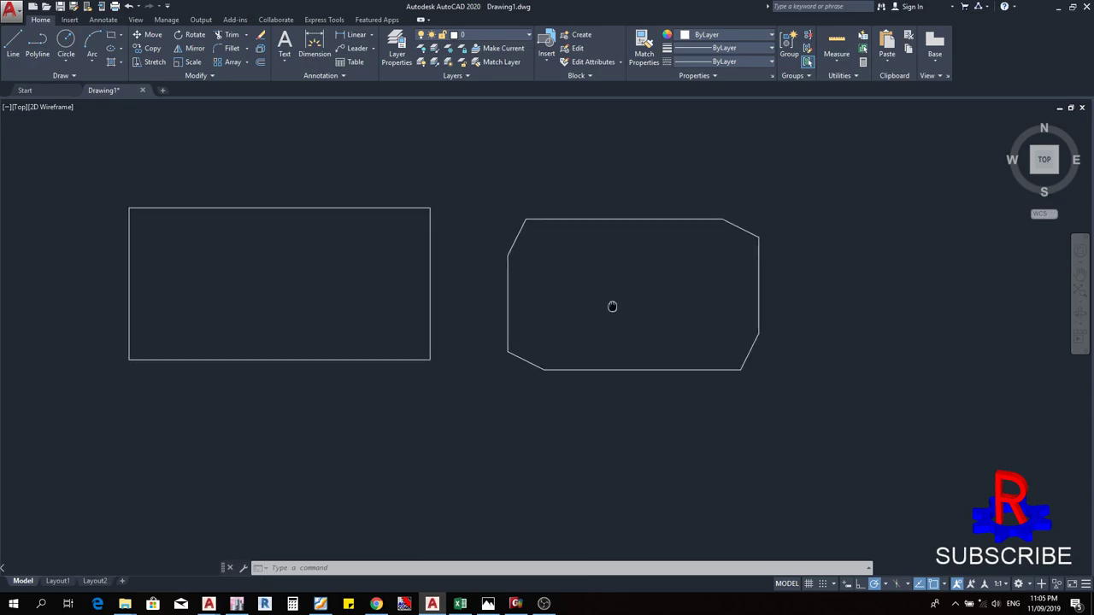
key("Escape")
key("Escape")
key("Escape")
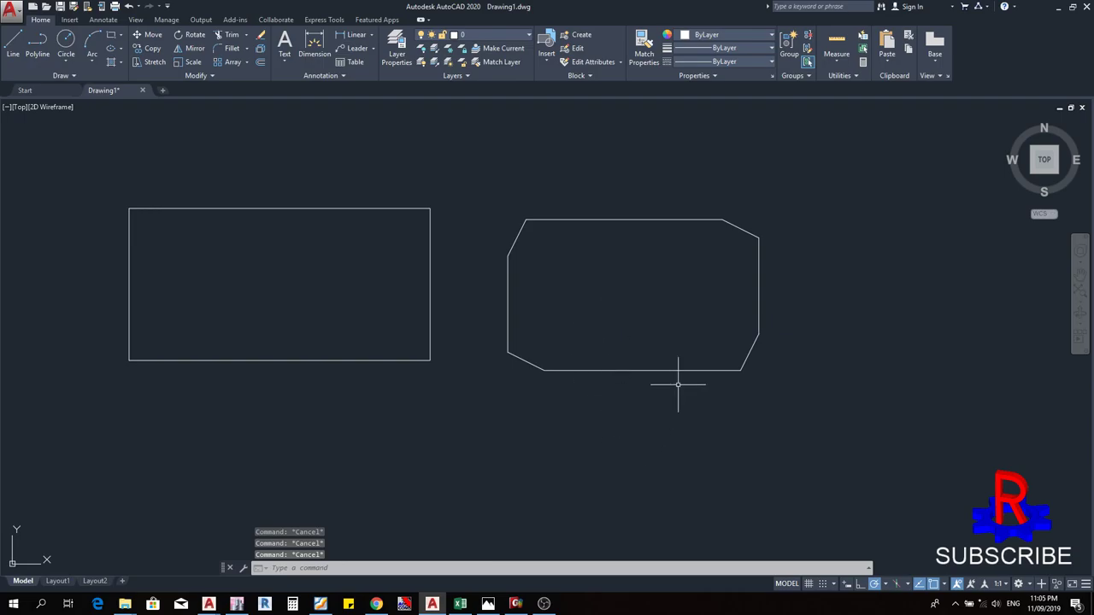
middle_click_drag(676, 381, 535, 399)
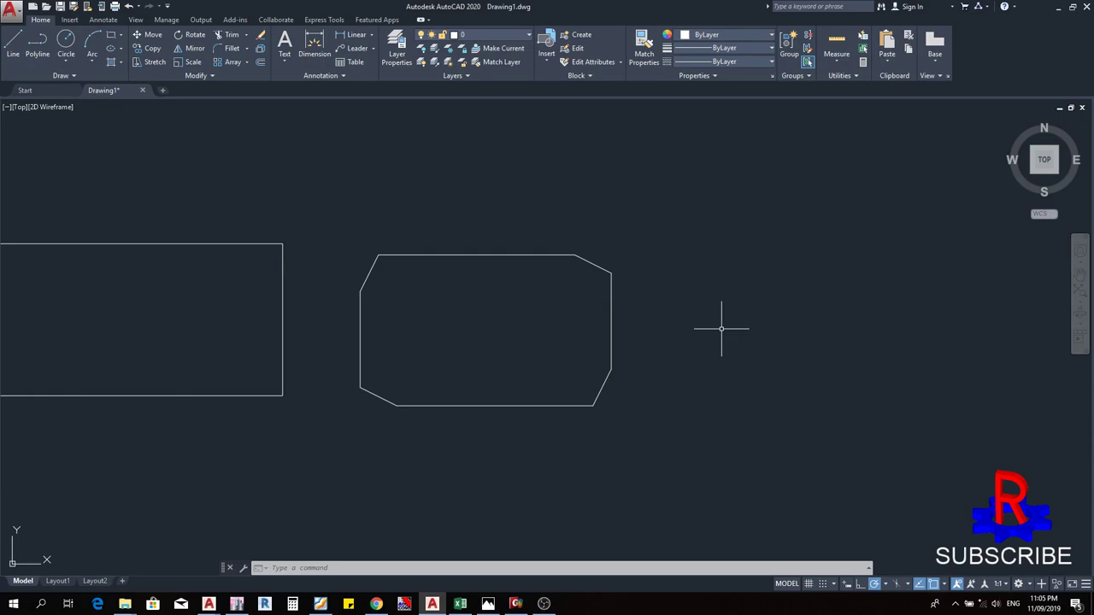
- Draw a rounded rectangle with fillet radius 100 to the right of the chamfered one
type("rec")
key("Return")
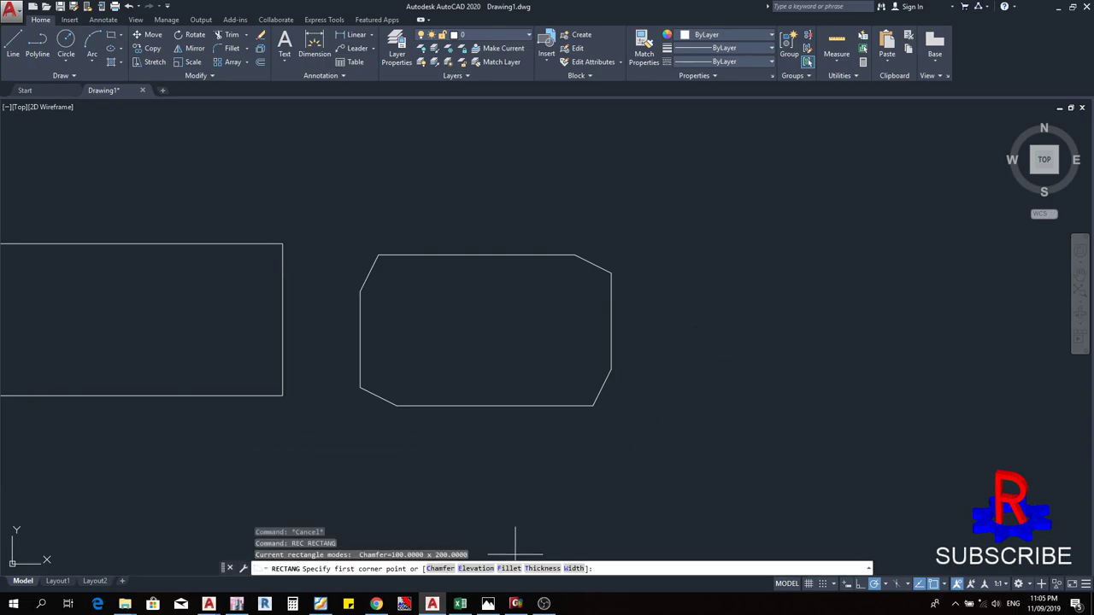
type("f")
key("Return")
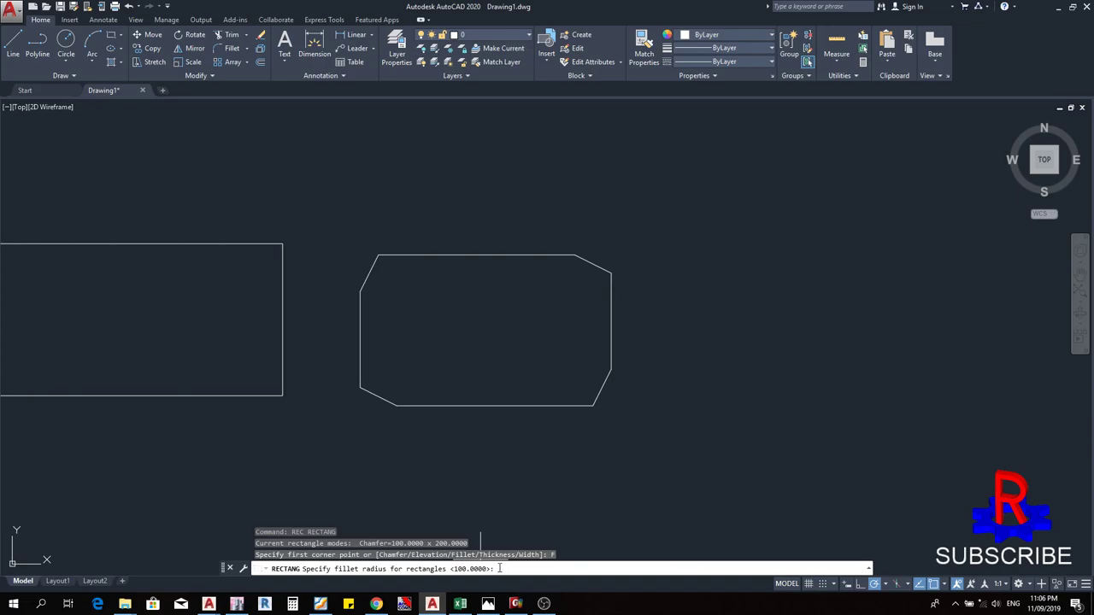
key("Return")
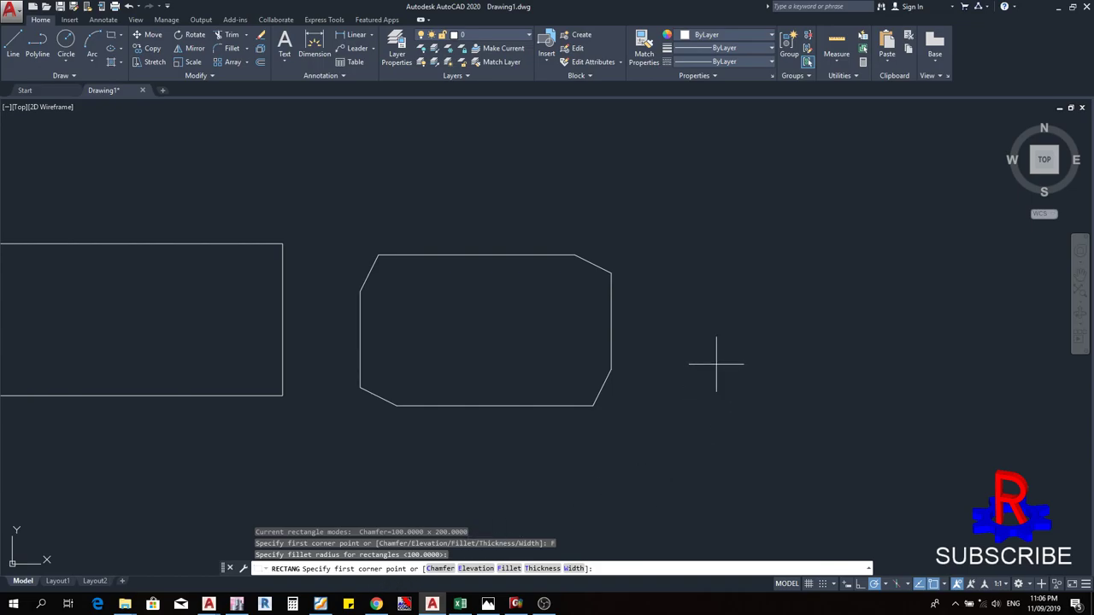
left_click(698, 404)
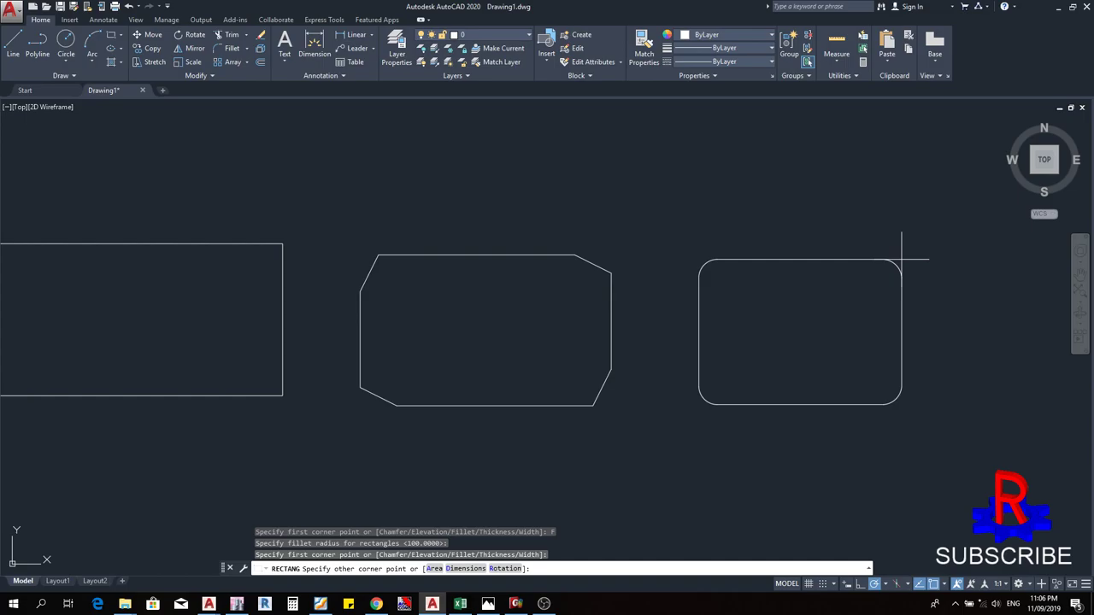
left_click(901, 259)
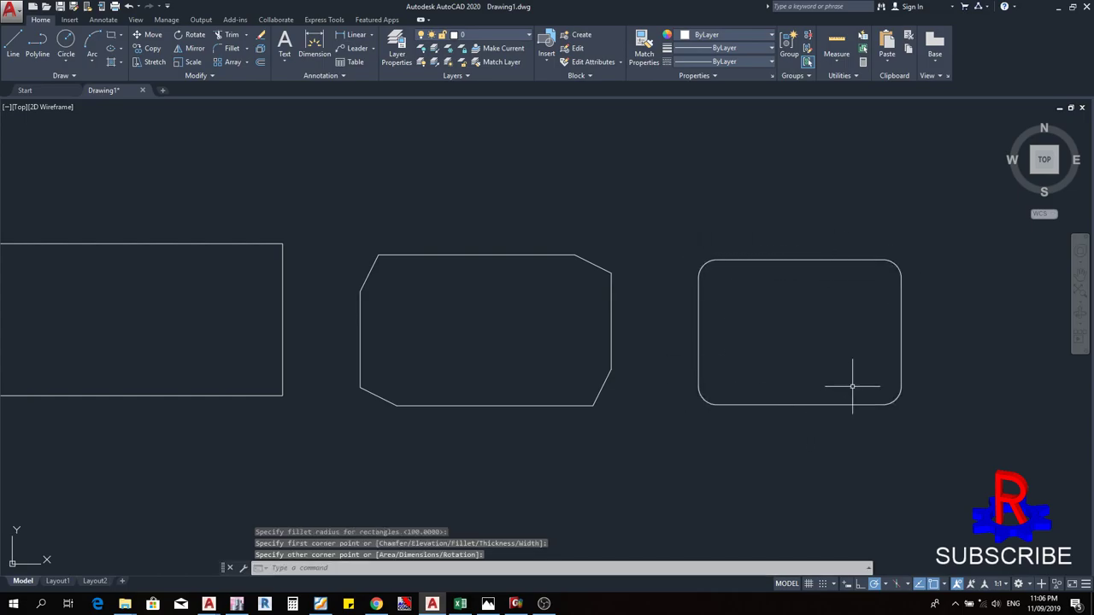
left_click(705, 262)
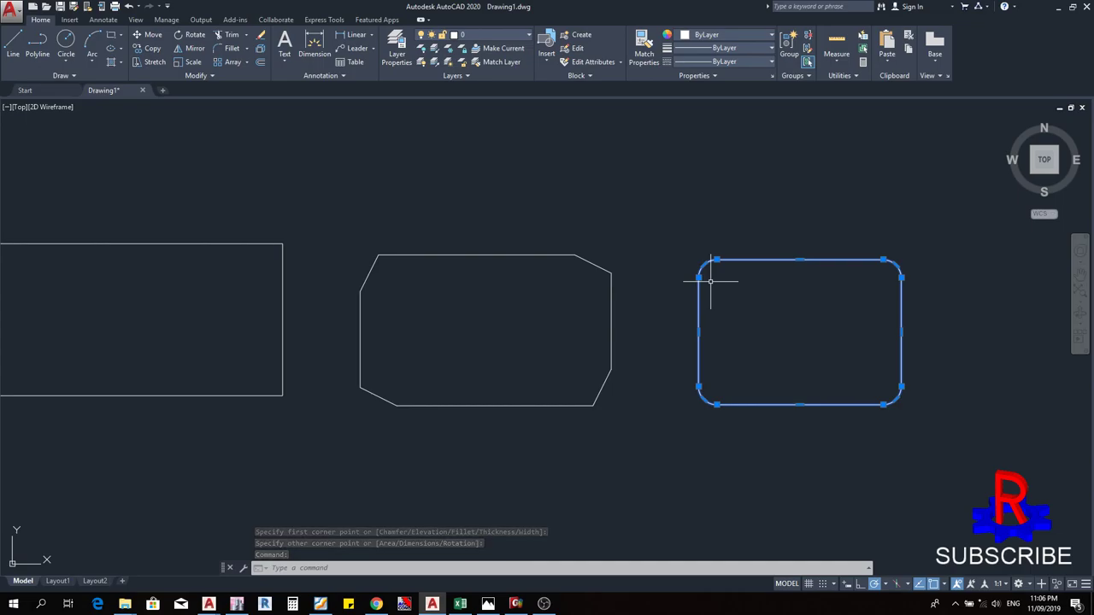
key("Escape")
key("Escape")
key("Escape")
middle_click_drag(738, 317, 376, 320)
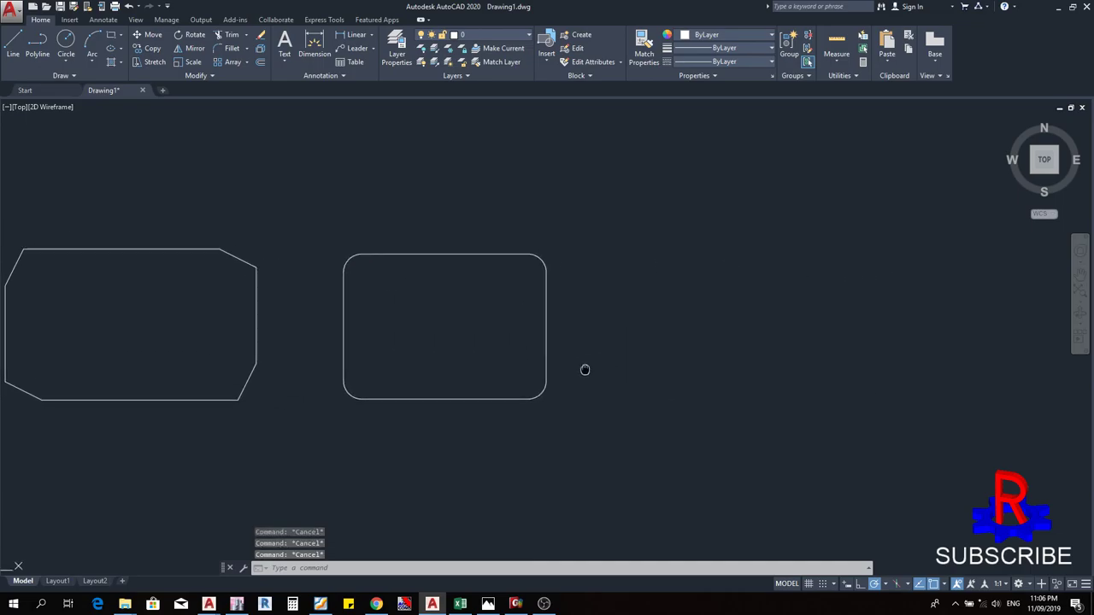
middle_click_drag(584, 371, 444, 384)
mouse_move(542, 362)
middle_mouse_down()
mouse_move(475, 379)
mouse_move(482, 364)
mouse_move(475, 384)
middle_mouse_up()
scroll(599, 349, "down", 2)
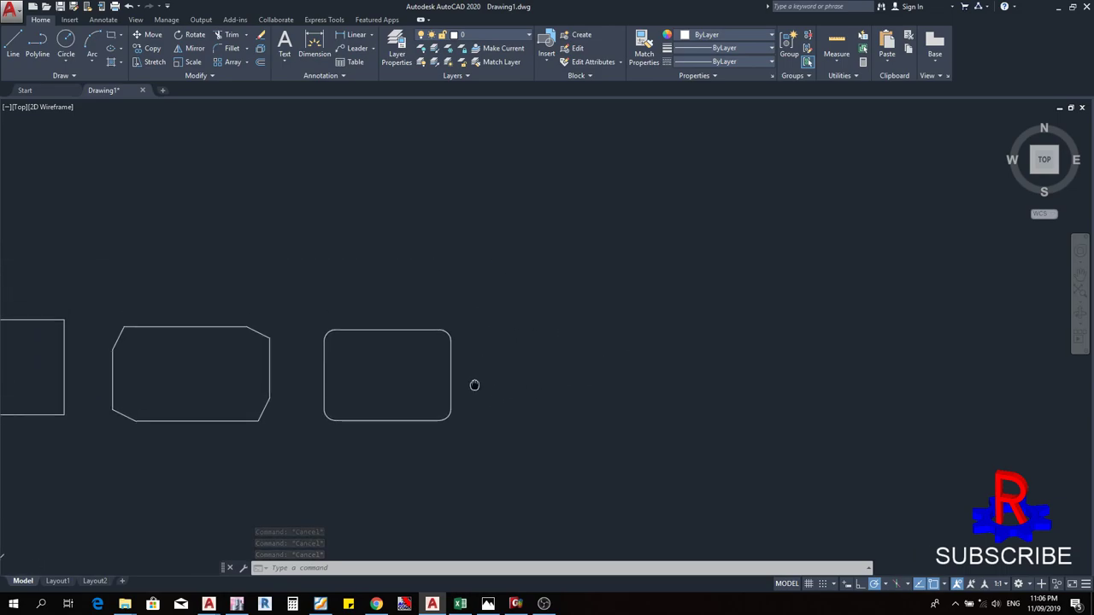
- Draw a rounded rectangle with thickness 10 to the right of the previous rounded one
type("R")
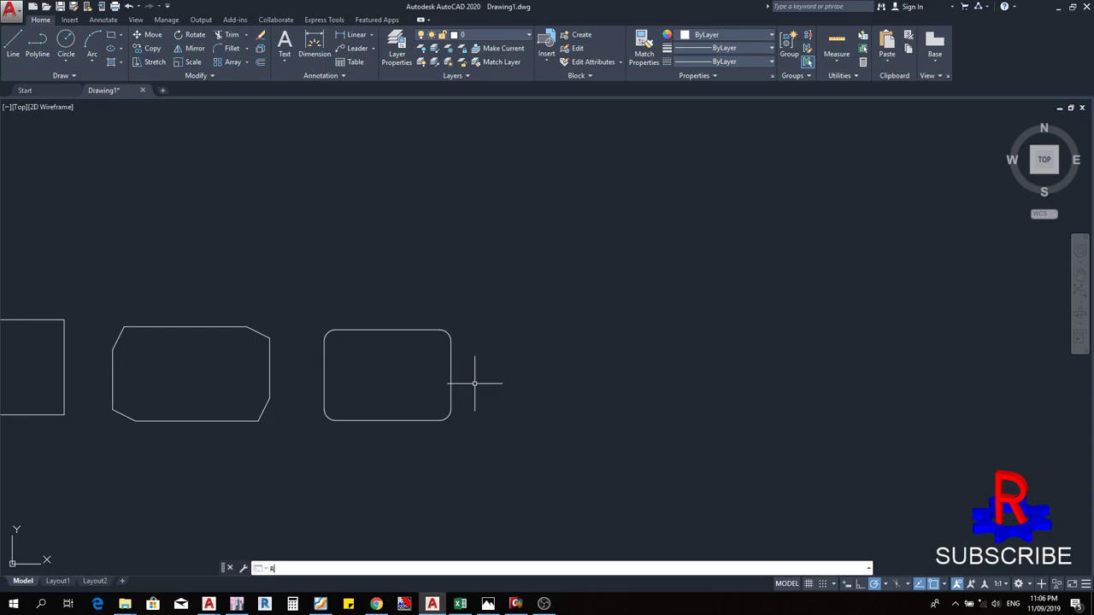
type("EC")
key("Return")
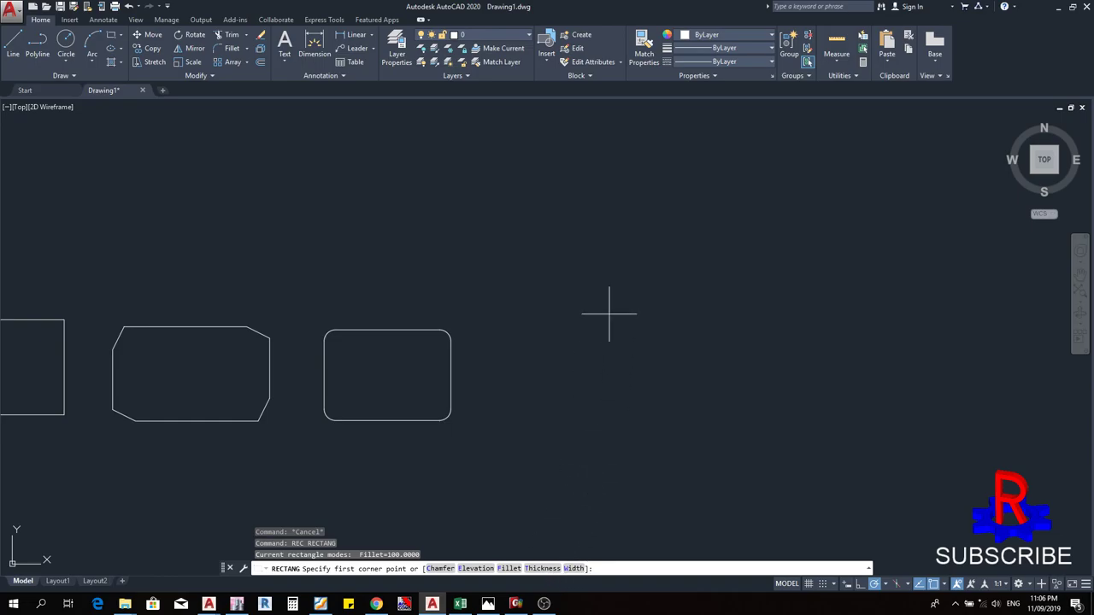
key("Return")
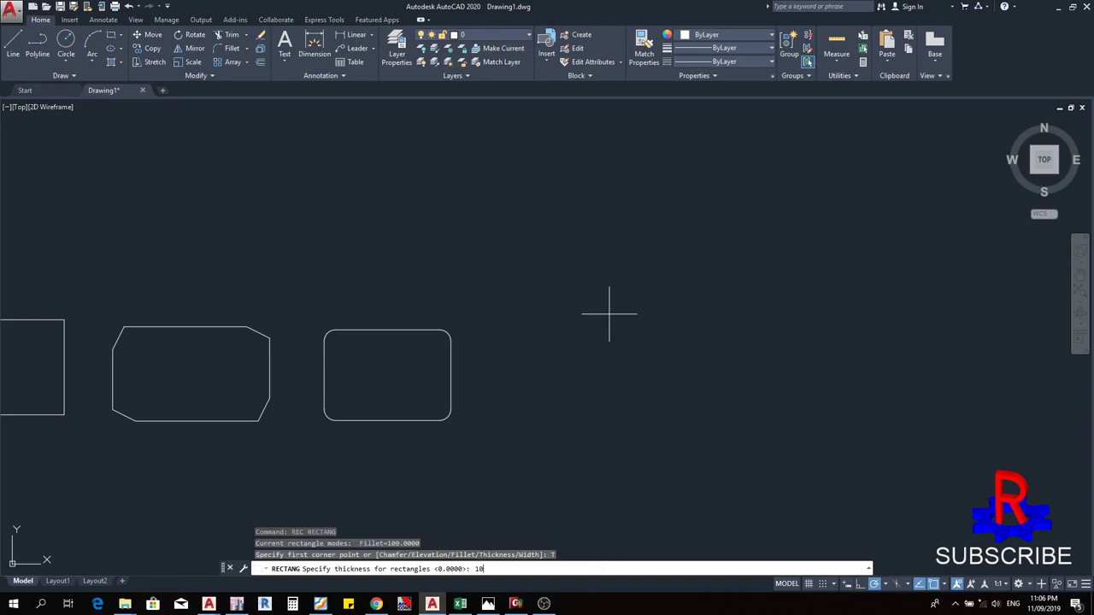
key("Return")
left_click(524, 426)
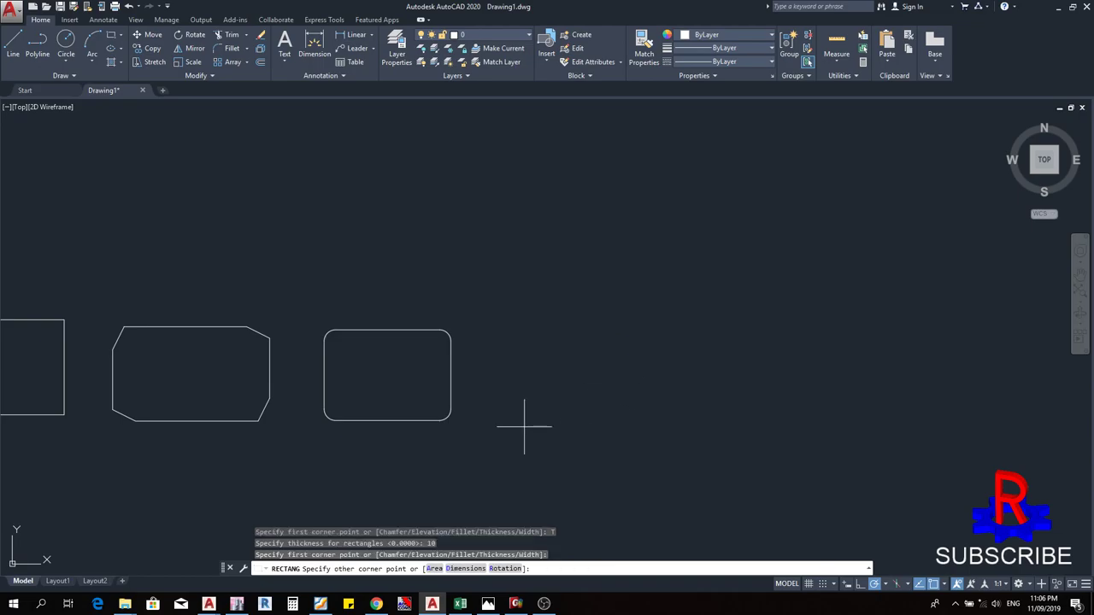
scroll(662, 329, "up", 2)
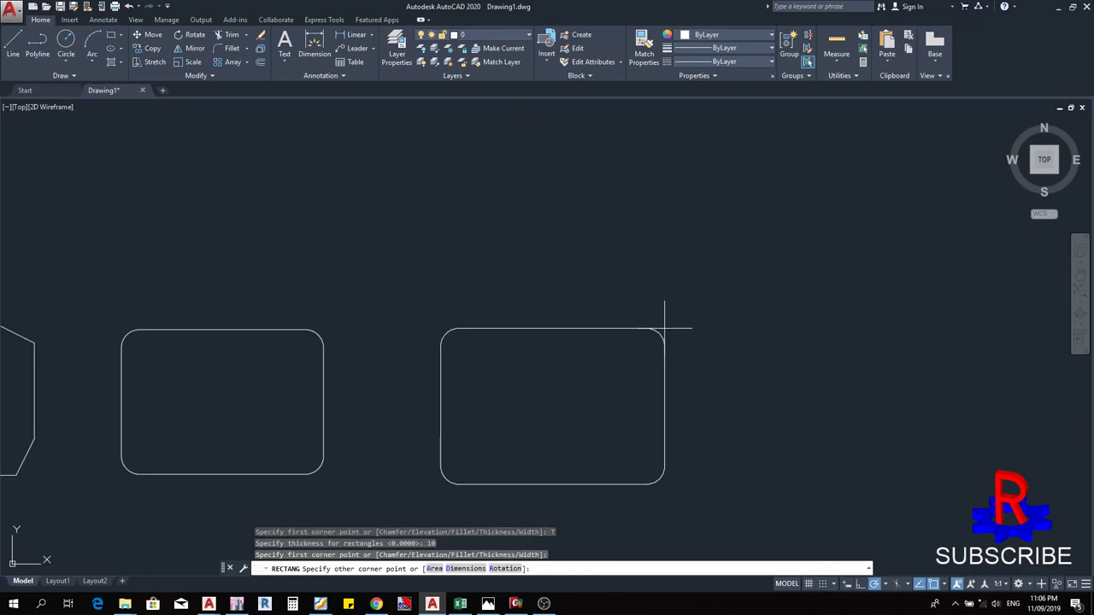
scroll(664, 323, "down", 4)
scroll(632, 333, "up", 4)
scroll(598, 342, "down", 2)
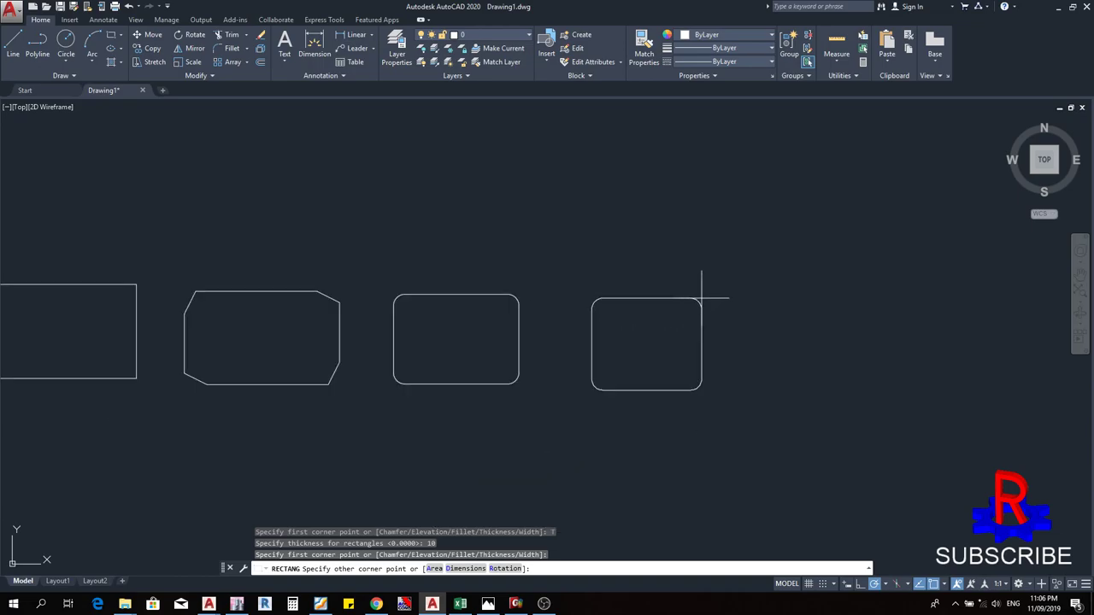
left_click(701, 305)
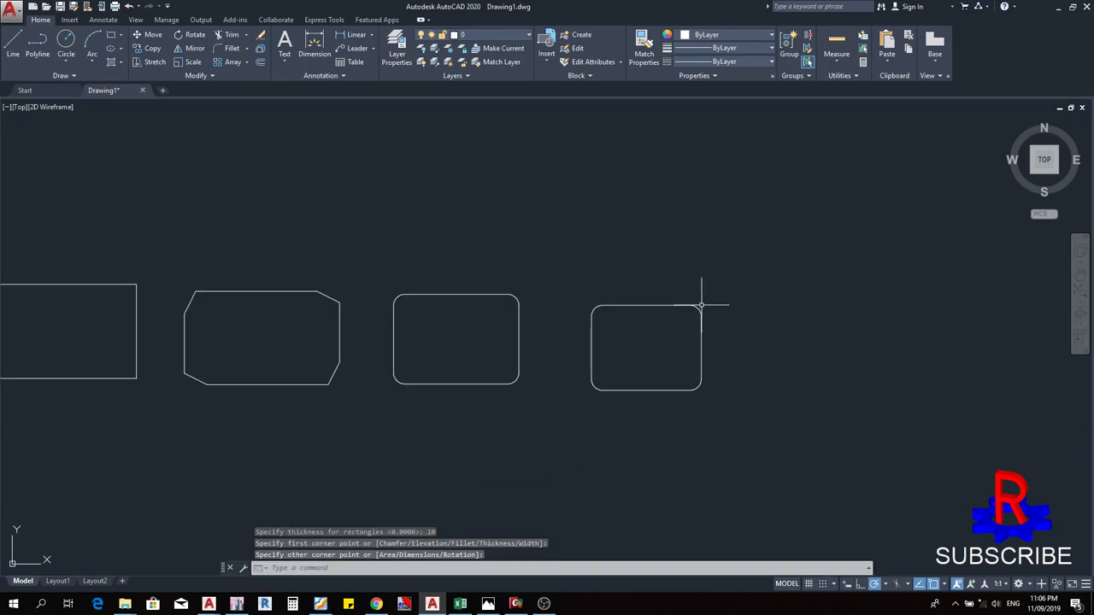
scroll(629, 322, "up", 4)
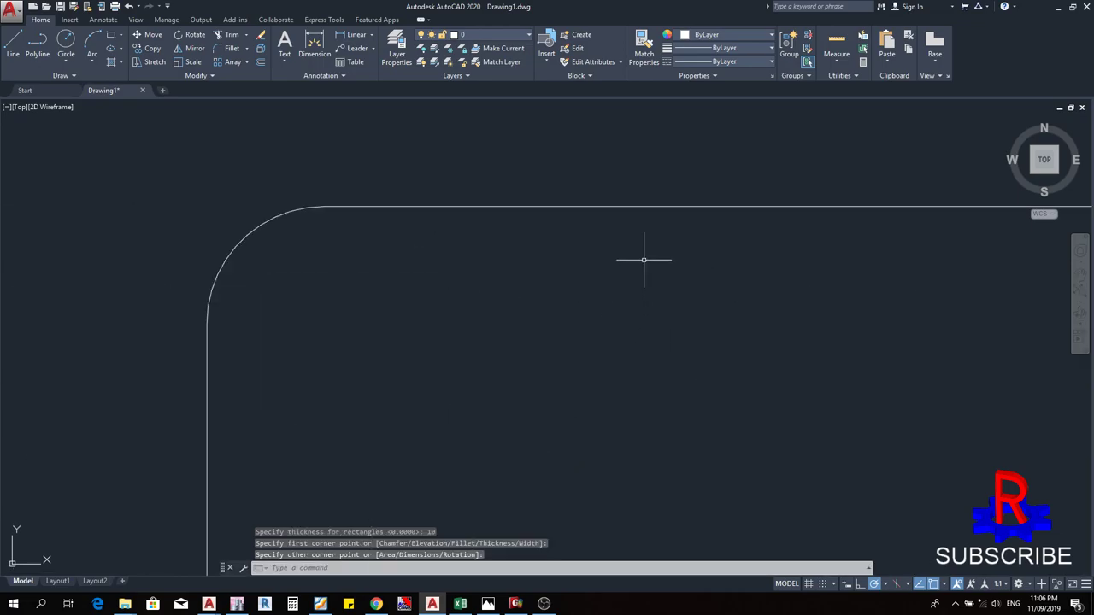
scroll(644, 259, "down", 2)
middle_click_drag(575, 268, 550, 313)
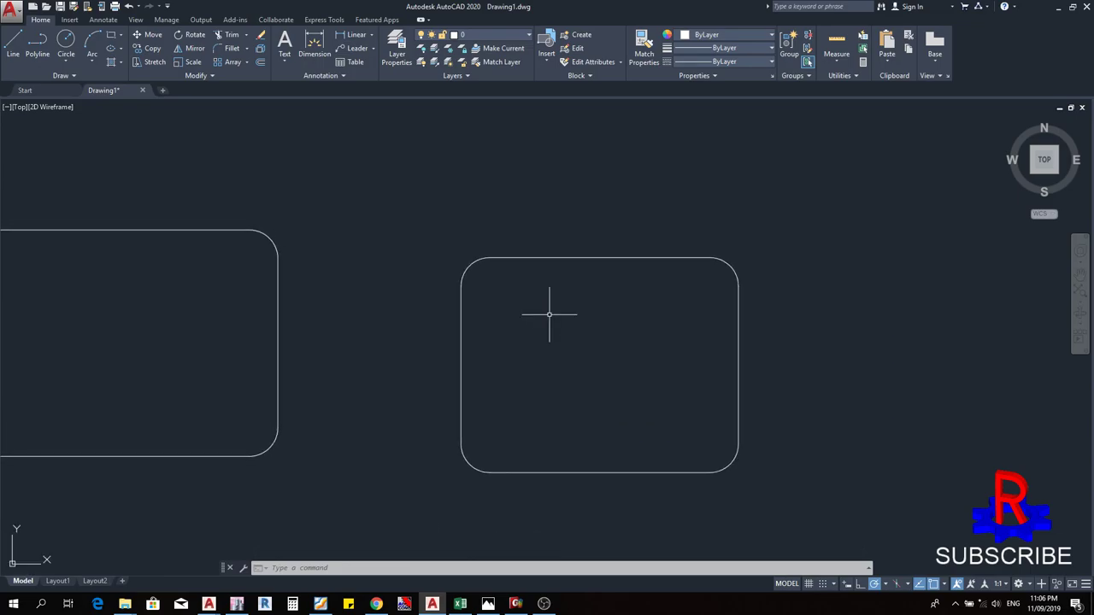
scroll(571, 311, "down", 2)
key("Escape")
key("Escape")
- Erase the thickness-10 rounded rectangle and abandon a first replacement attempt
left_click(483, 259)
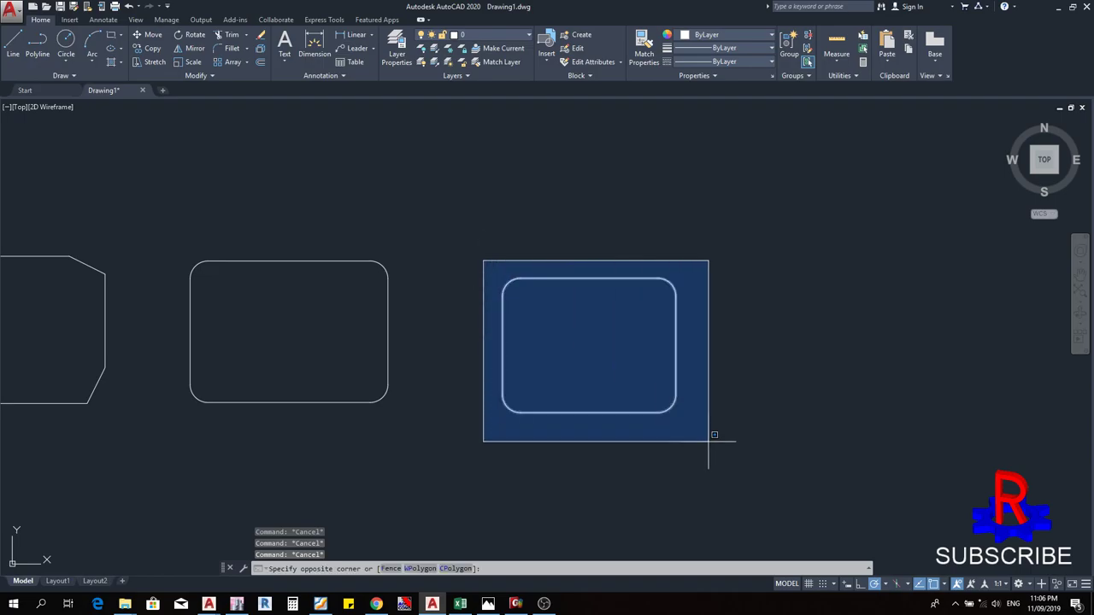
left_click(709, 443)
key("Delete")
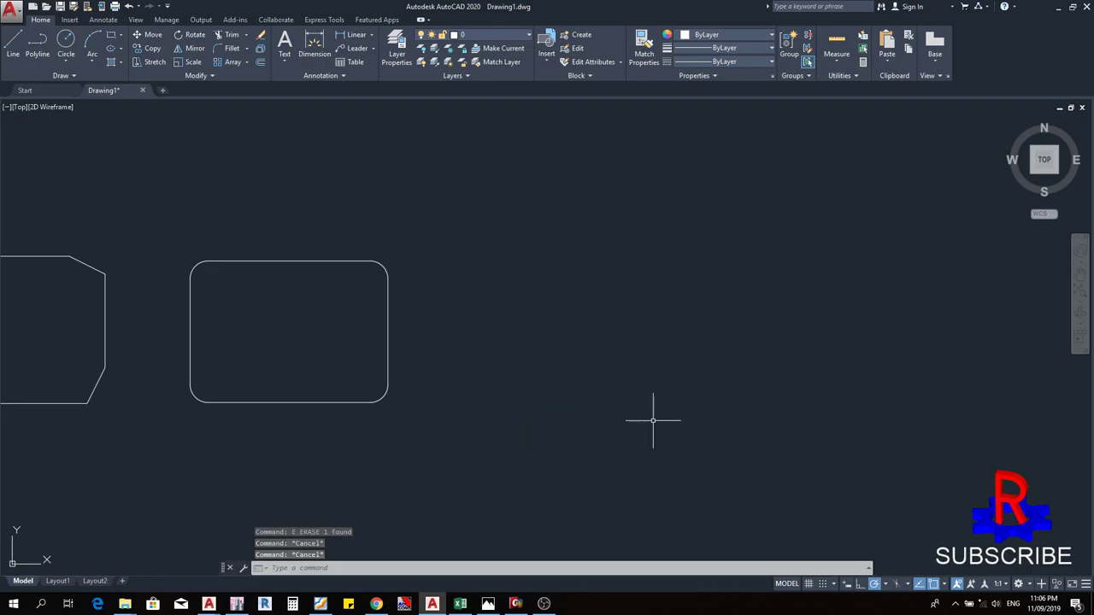
type("r")
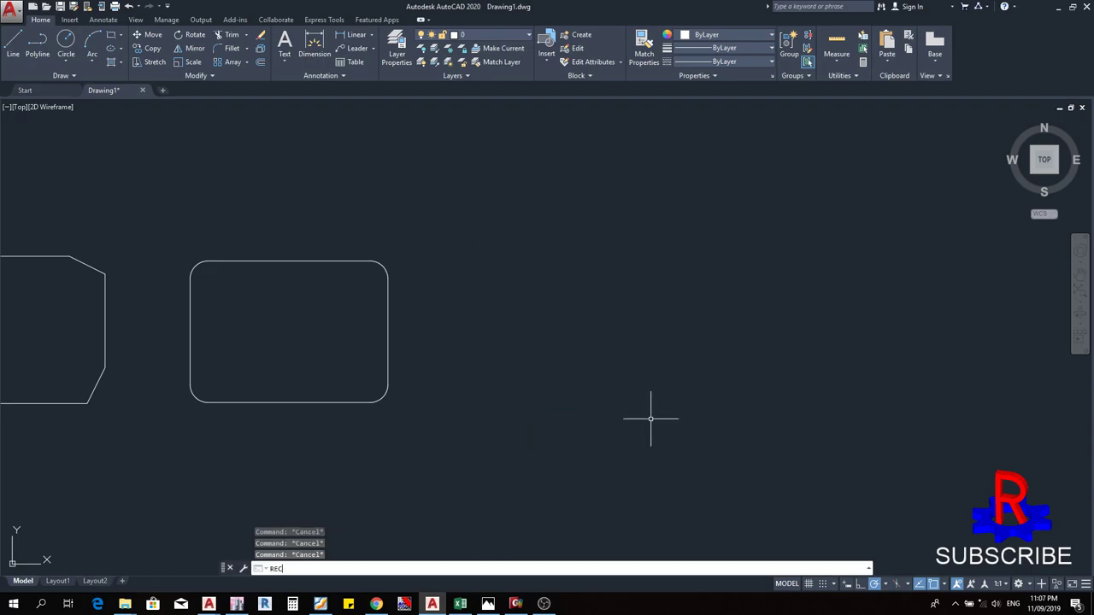
type("ec")
key("Return")
left_click(505, 424)
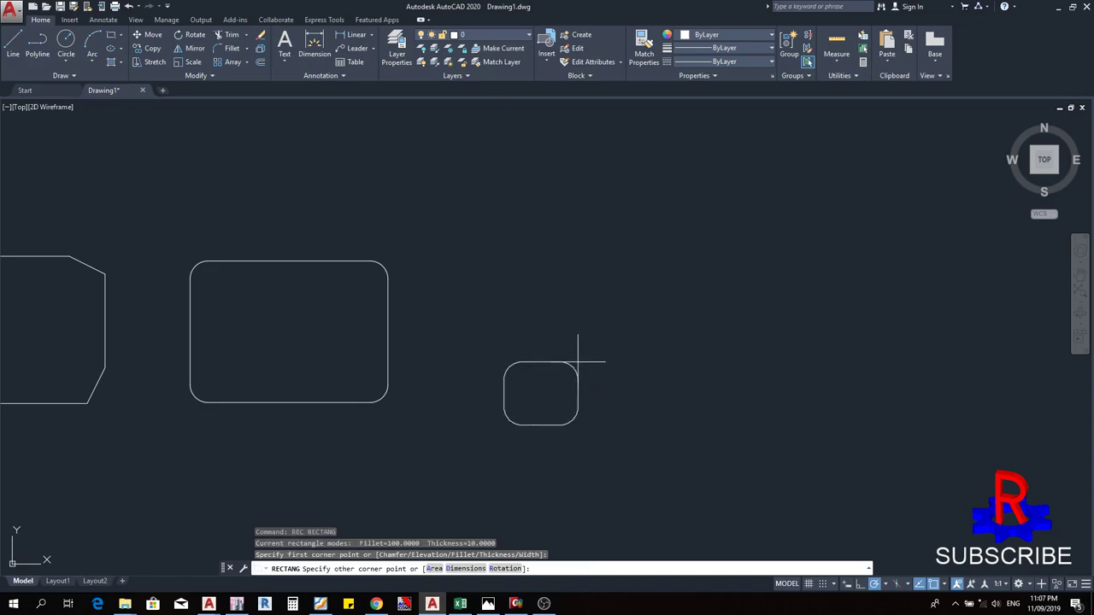
key("Escape")
key("Escape")
type("r")
key("Escape")
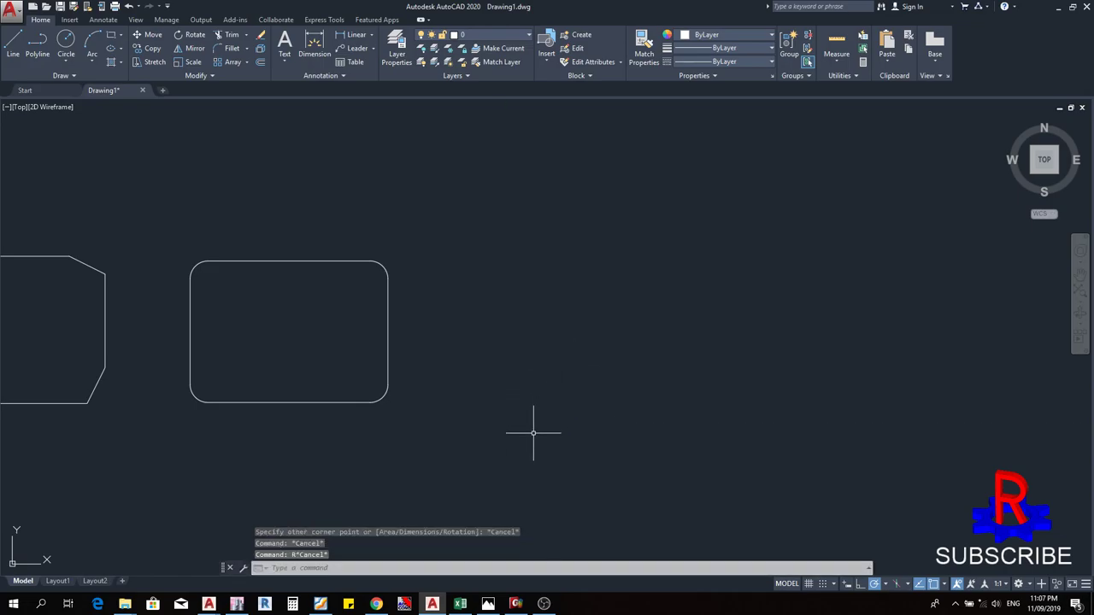
- Draw a rounded rectangle with line width 10, giving it a heavy outline
type("r")
key("Return")
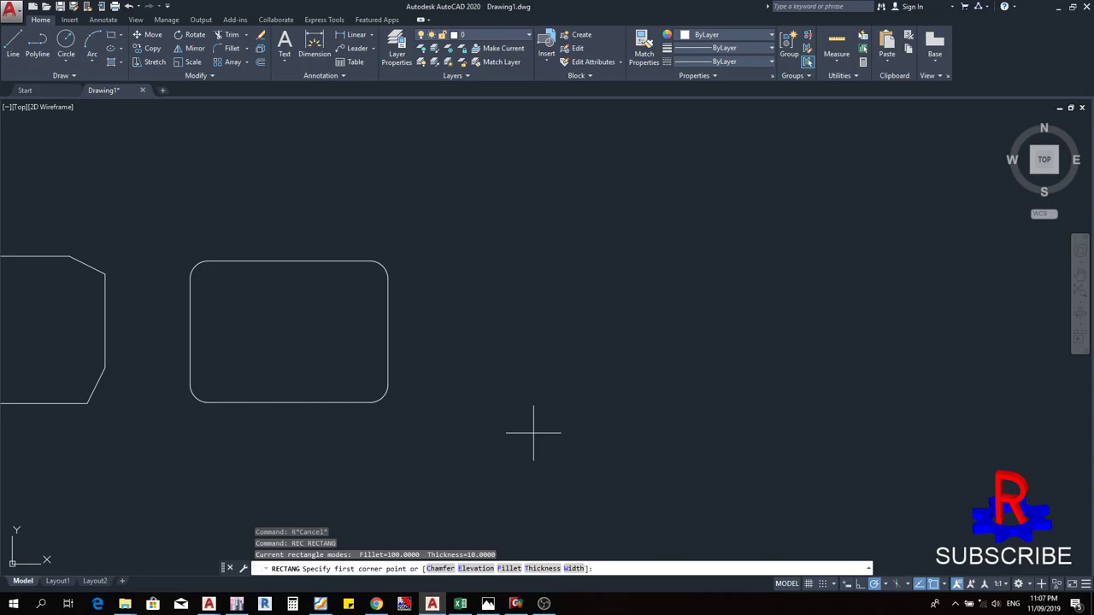
left_click(574, 568)
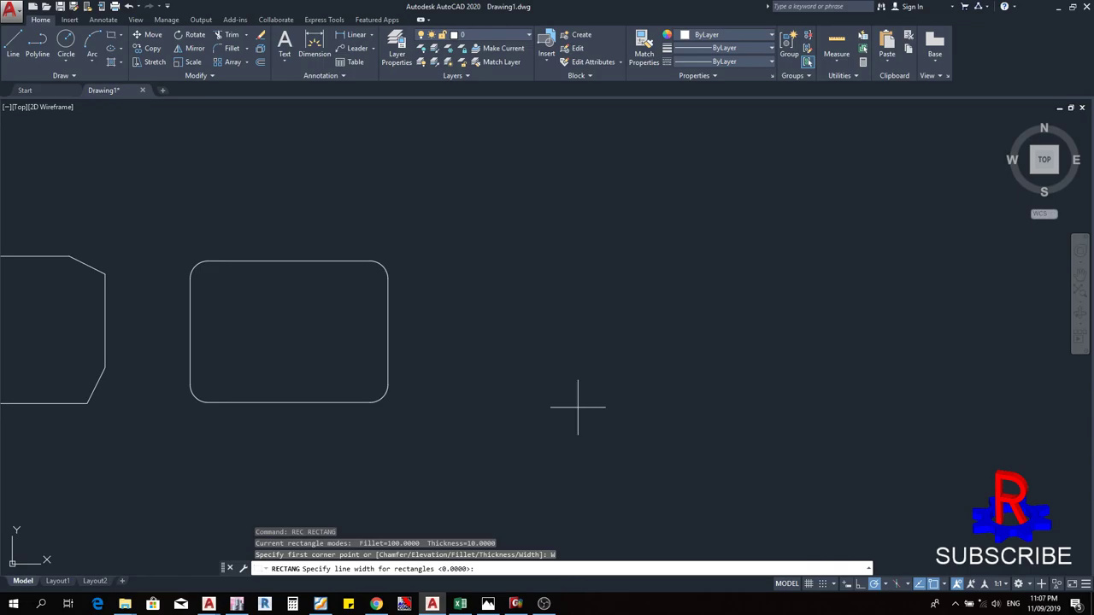
type("10")
key("Return")
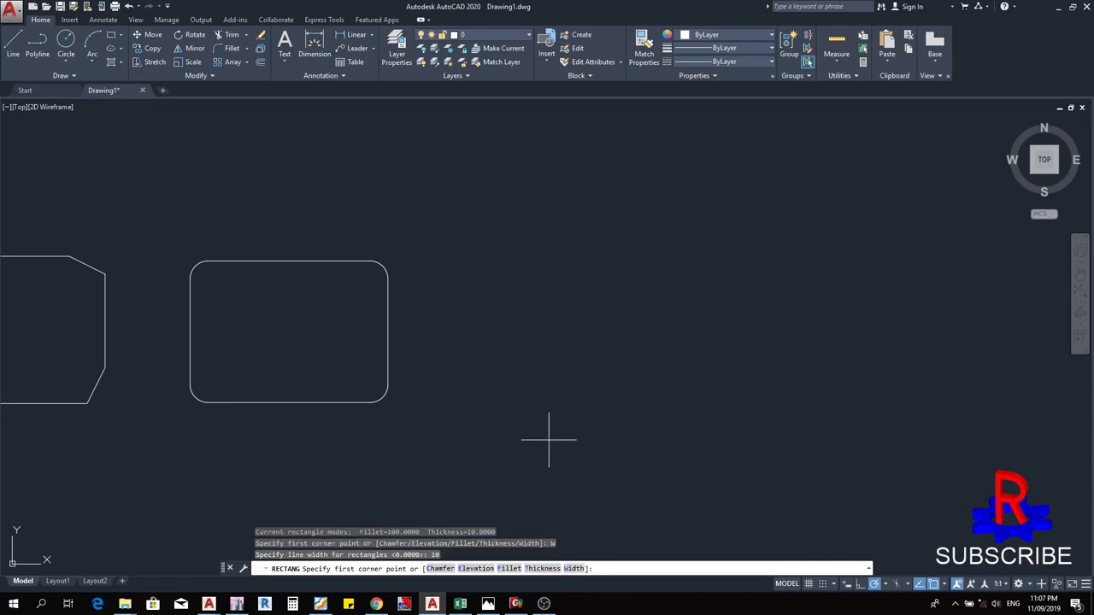
left_click(540, 411)
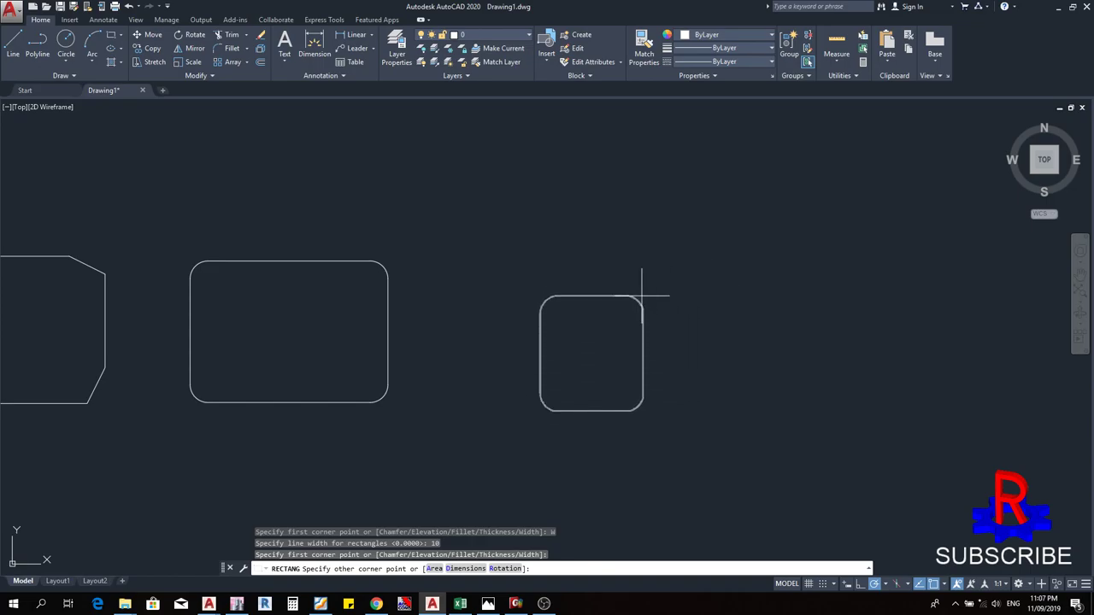
left_click(661, 319)
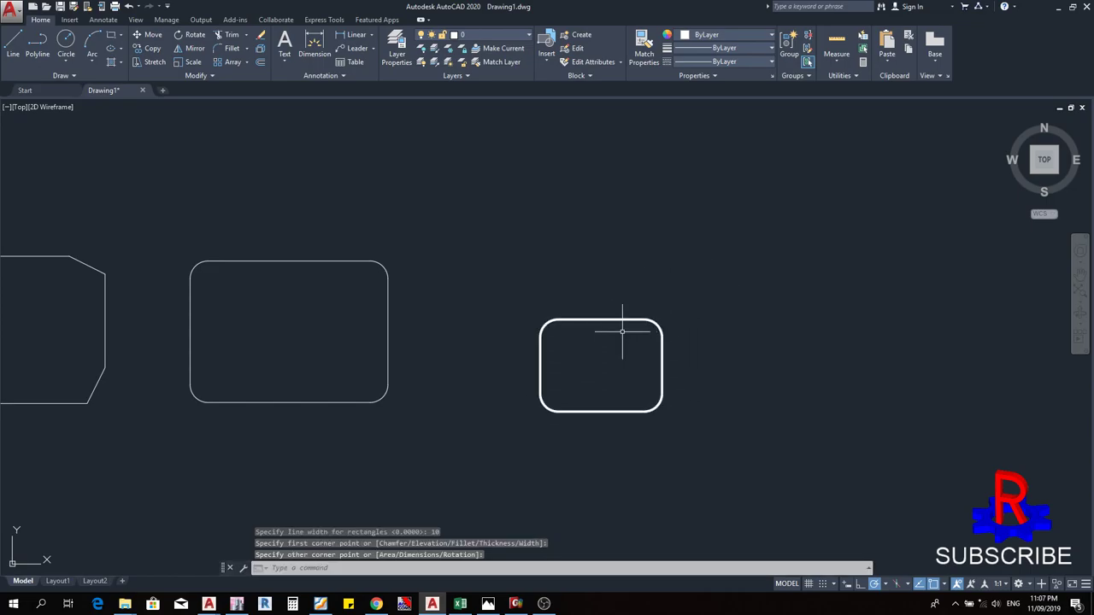
scroll(574, 330, "up", 6)
middle_click_drag(503, 300, 647, 336)
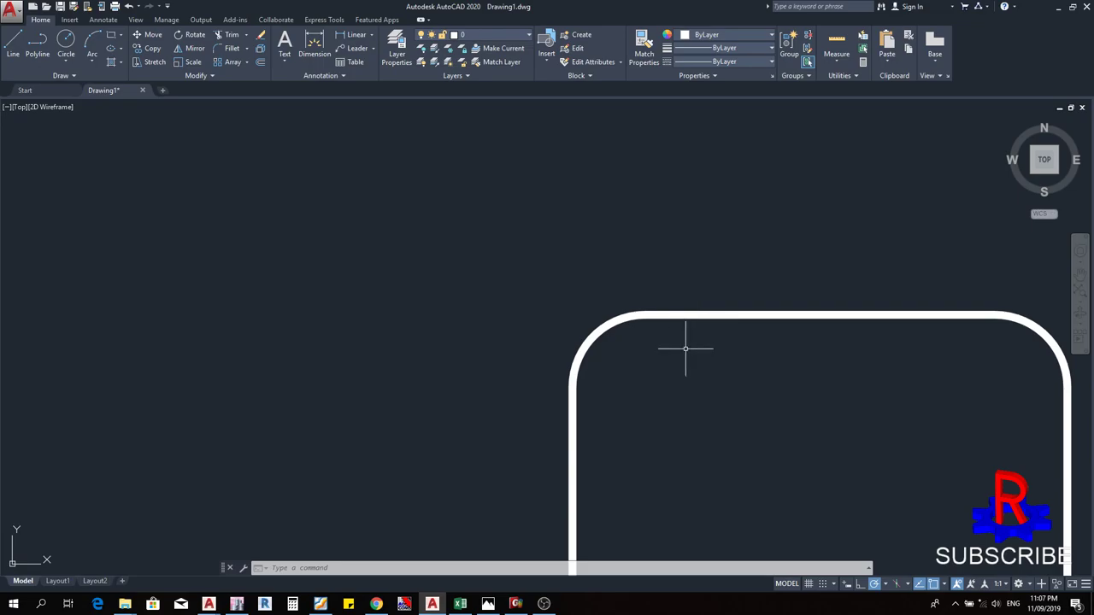
- Draw another width-10 rounded rectangle to the right of the first thick one
middle_click_drag(691, 350, 481, 143)
scroll(431, 291, "down", 2)
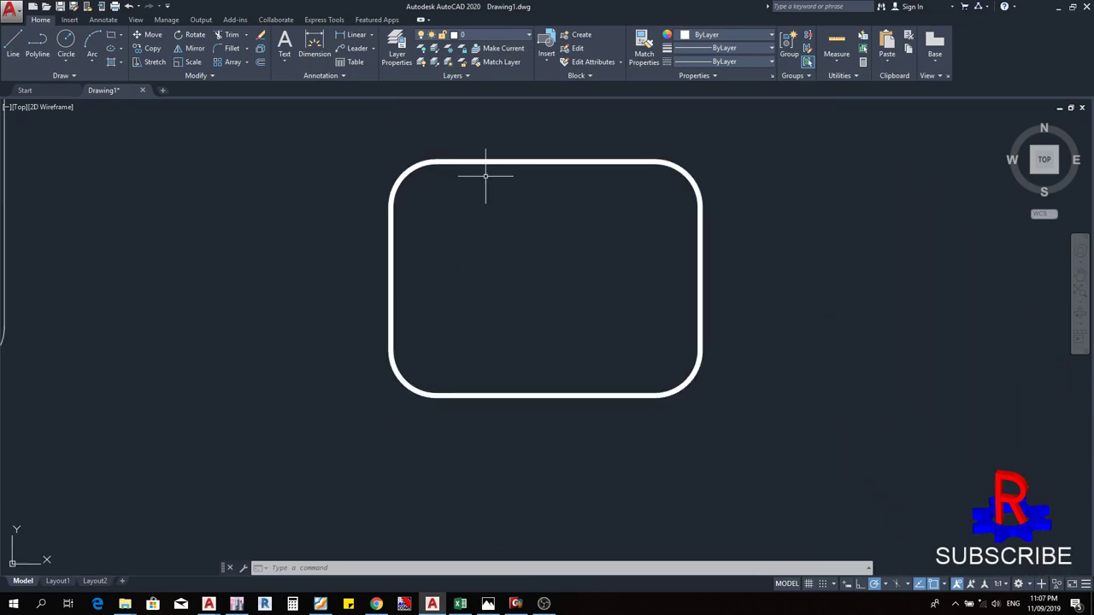
middle_click_drag(355, 302, 683, 330)
scroll(684, 330, "down", 6)
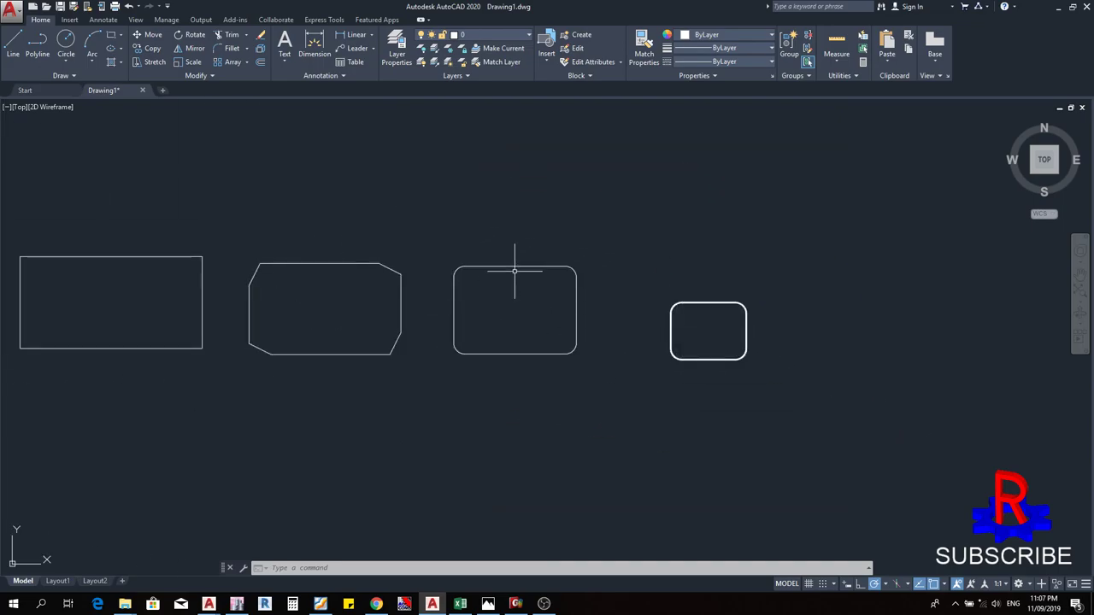
middle_click_drag(740, 379, 696, 385)
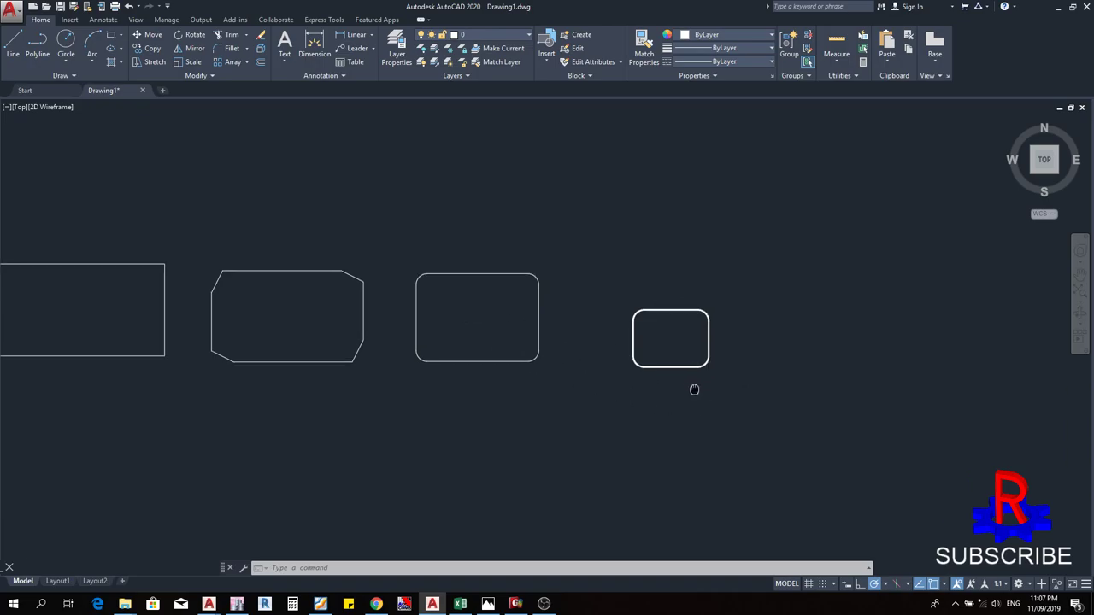
middle_click_drag(712, 446, 684, 443)
type("R")
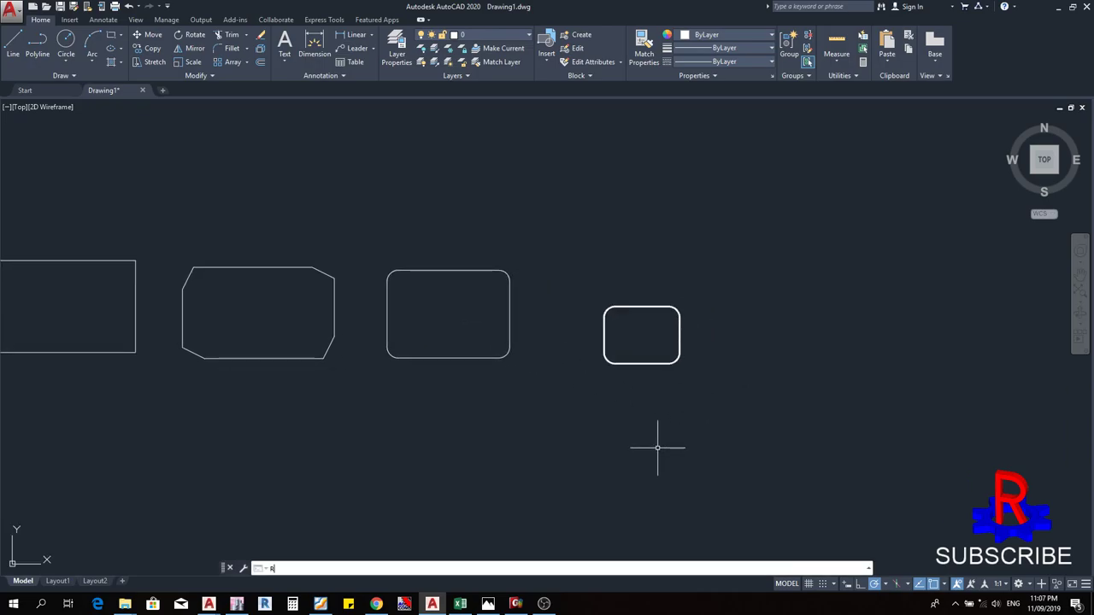
type("EC")
key("Return")
left_click(749, 367)
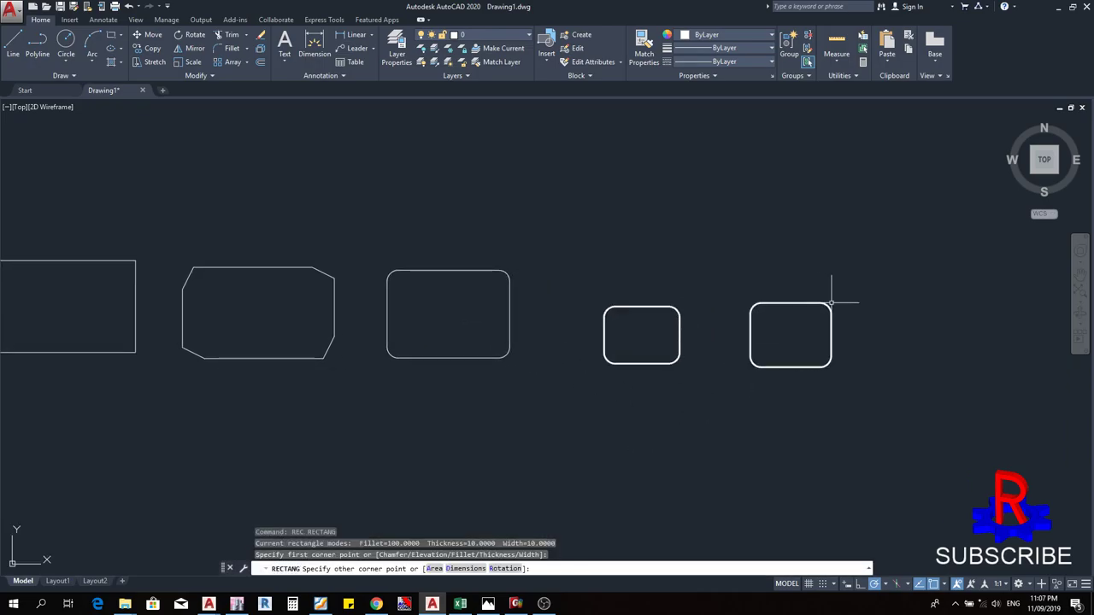
left_click(830, 303)
key("Escape")
key("Escape")
- Pan across to compare both thick rectangles and restart REC
scroll(805, 353, "up", 6)
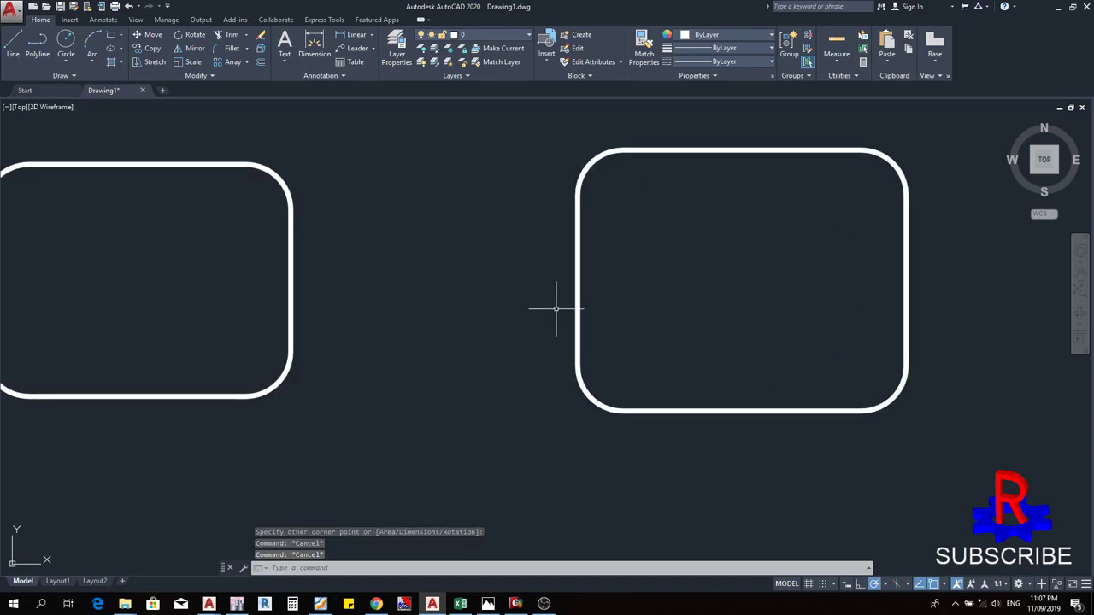
middle_click_drag(319, 285, 447, 317)
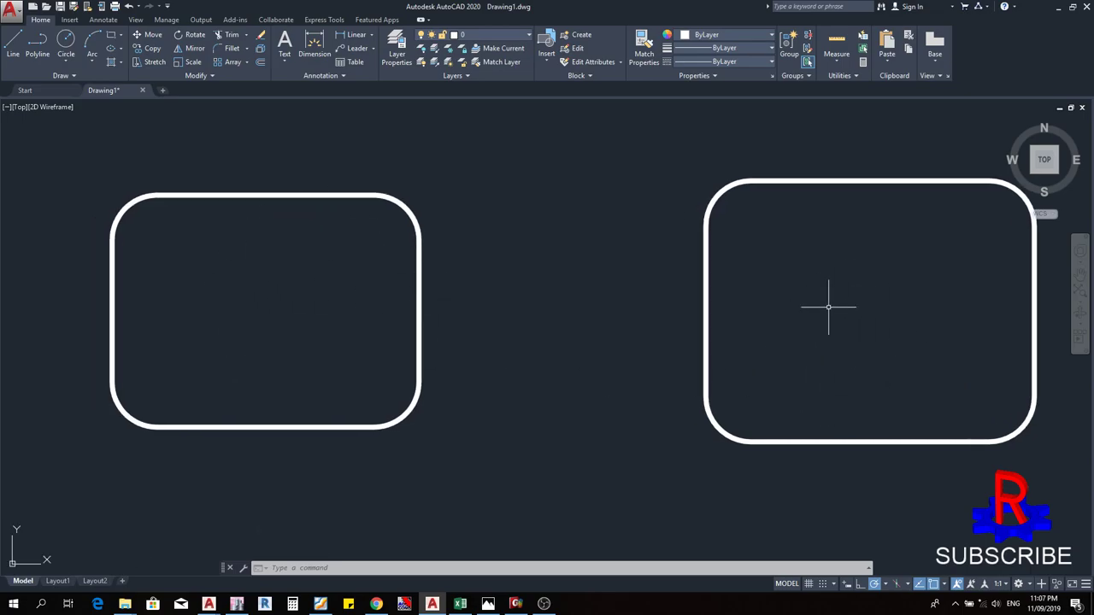
middle_click_drag(833, 357, 632, 359)
scroll(505, 347, "down", 2)
key("Escape")
key("Escape")
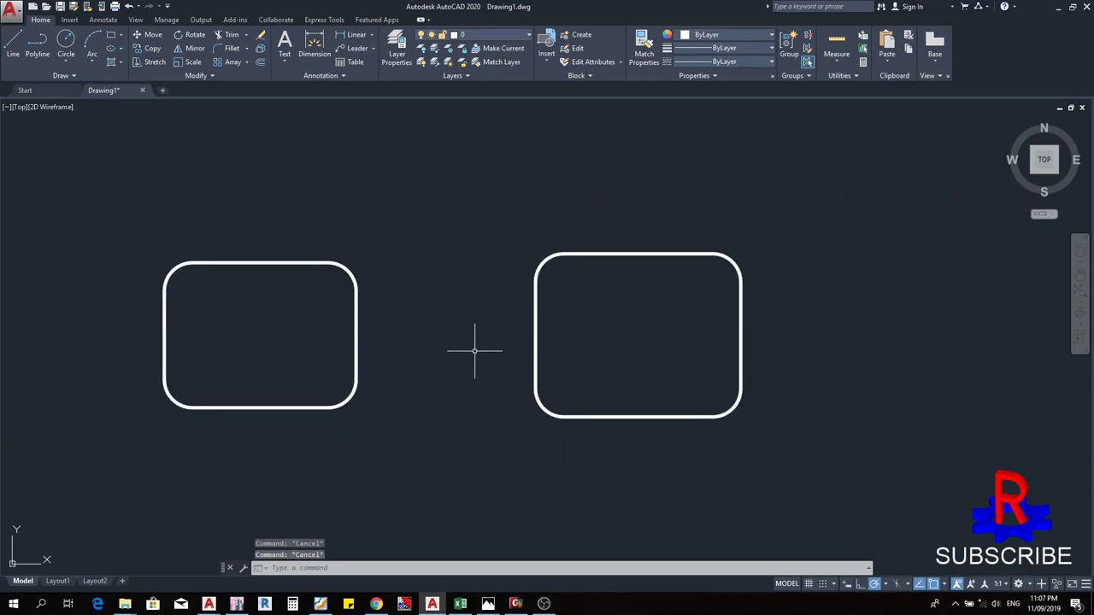
type("REC")
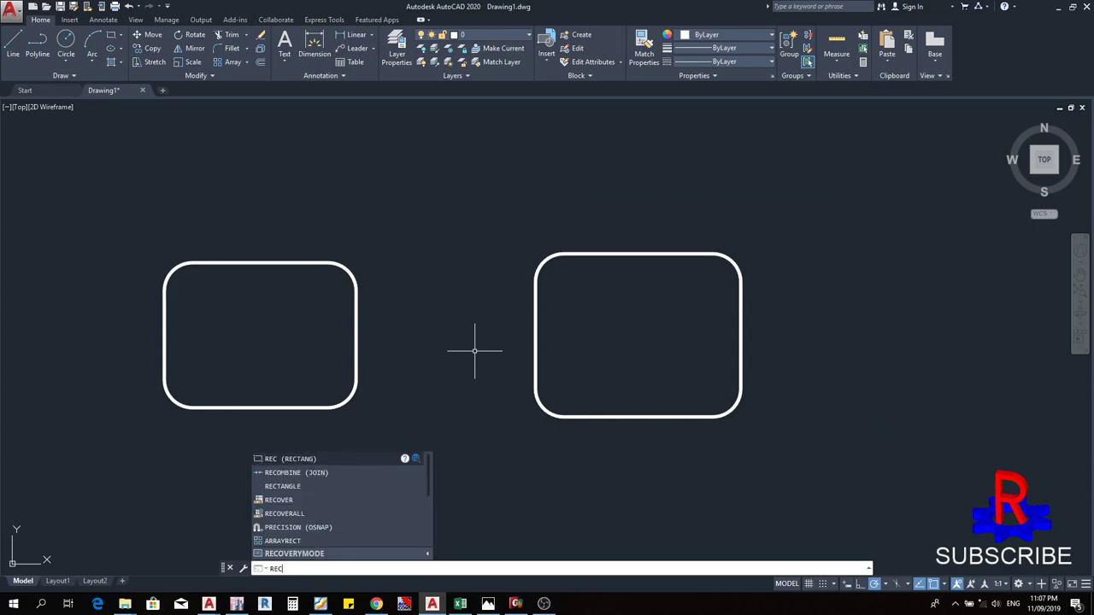
- Reset the rectangle width to 0 and draw a thin-lined rounded rectangle
key("Return")
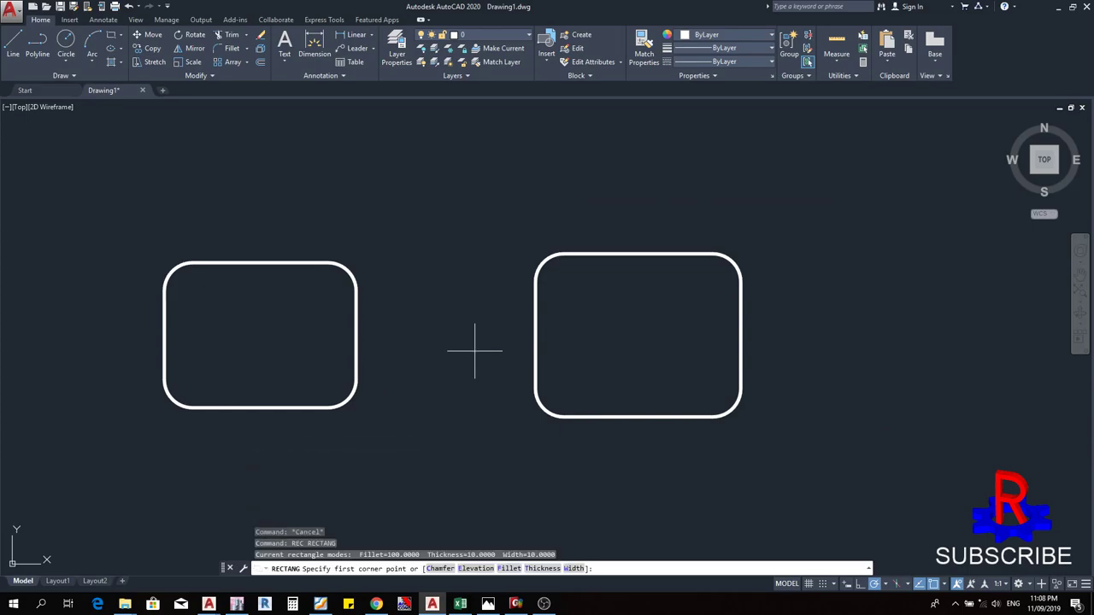
type("W")
key("Return")
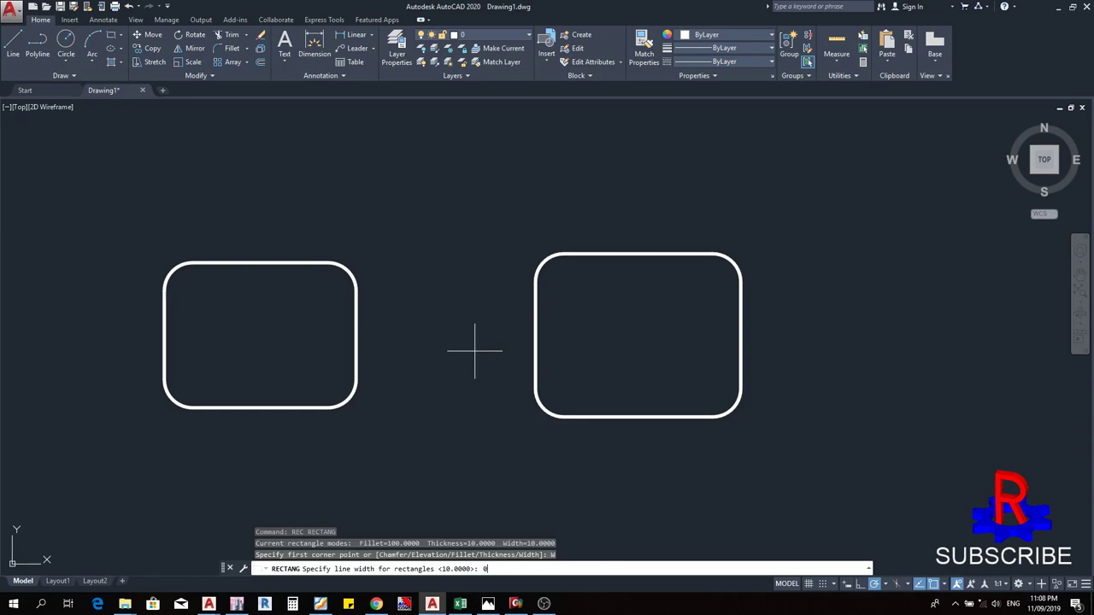
type("0")
key("Return")
middle_click_drag(652, 381, 417, 405)
left_click(591, 443)
left_click(788, 277)
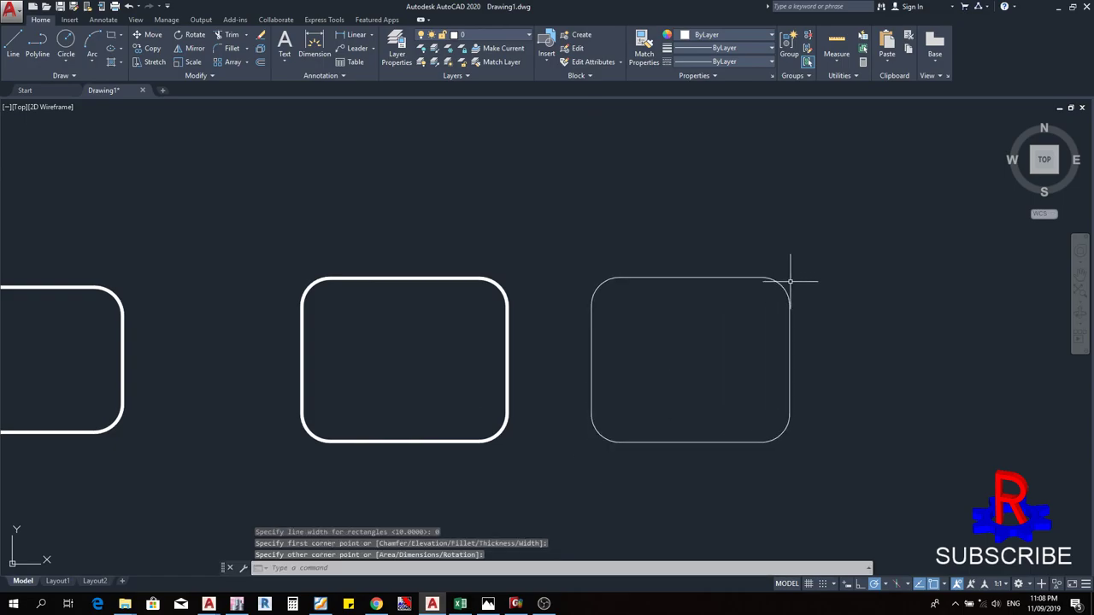
middle_click_drag(647, 371, 539, 354)
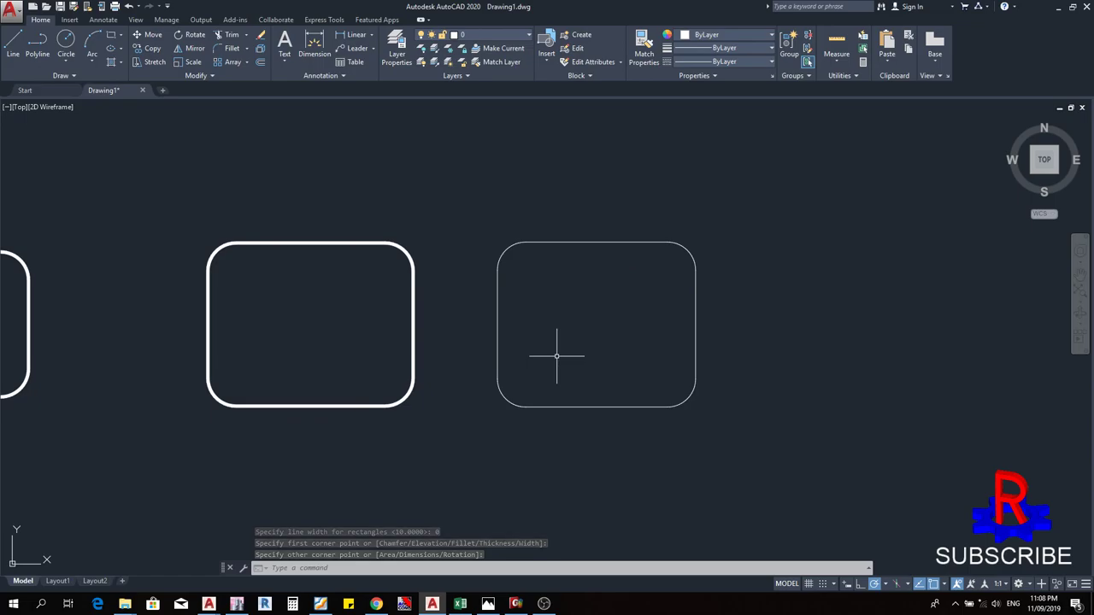
- Set the fillet radius to 0 and place the first corner of a sharp-cornered rectangle
type("REC")
key("Return")
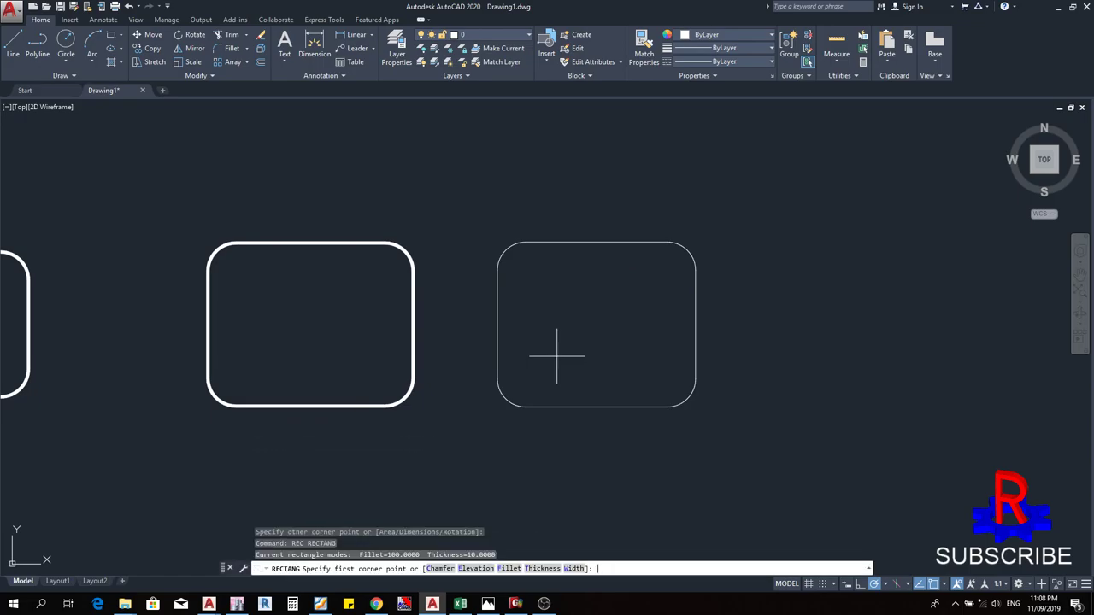
type("F")
key("Return")
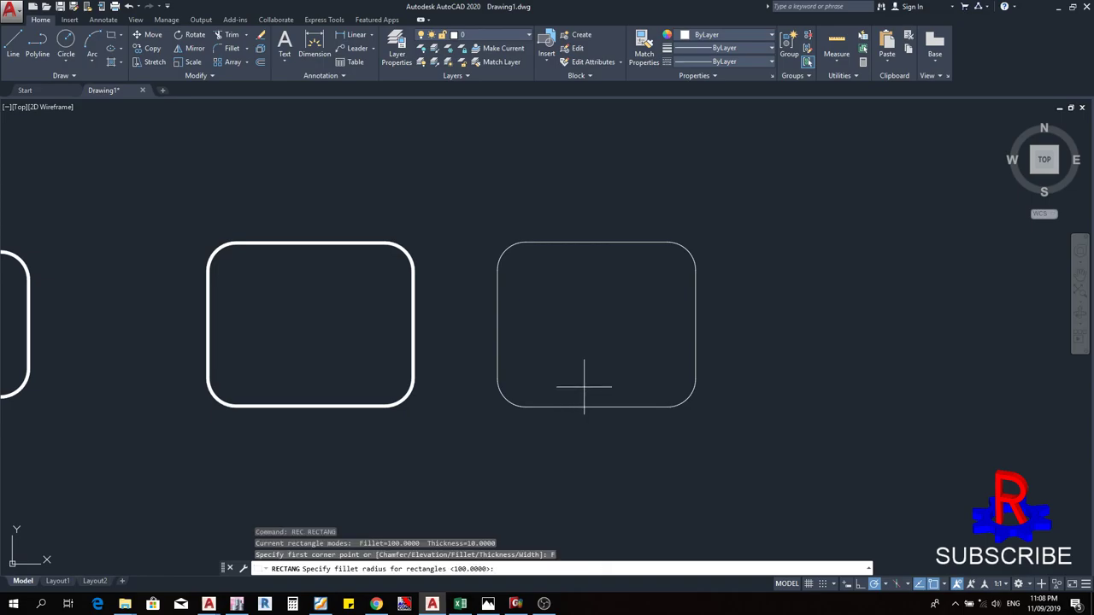
type("0")
key("Return")
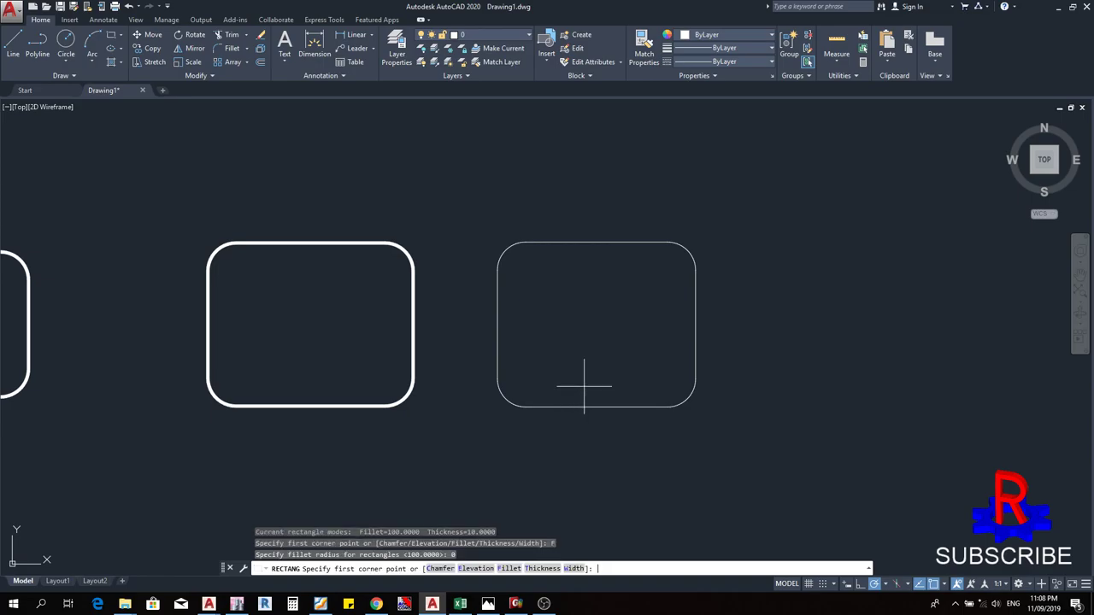
left_click(752, 396)
- Complete the sharp-cornered rectangle at the right end of the row
left_click(953, 245)
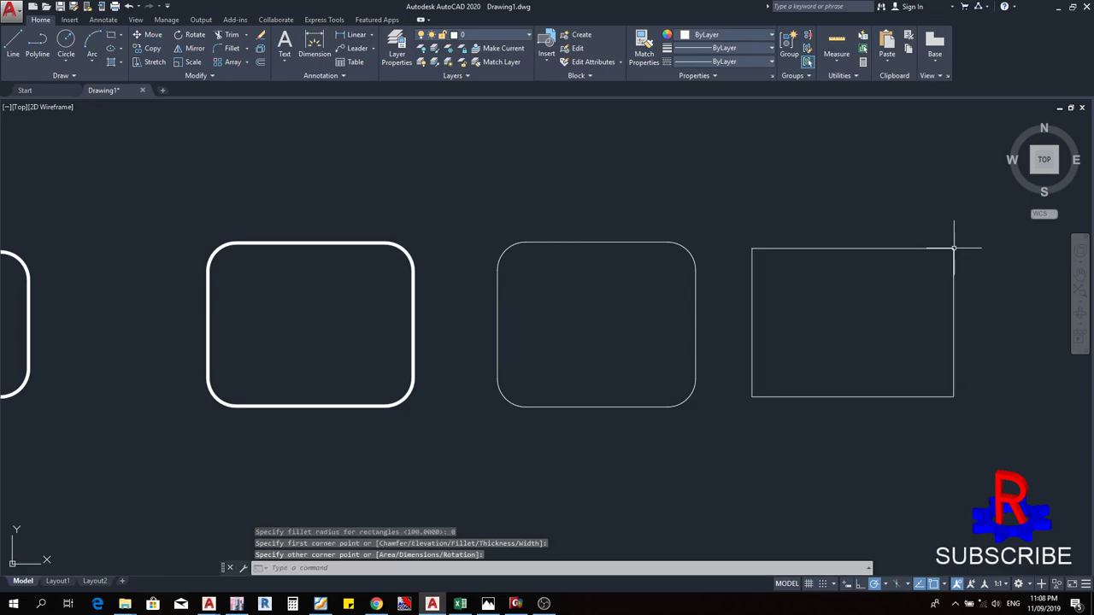
scroll(557, 363, "down", 4)
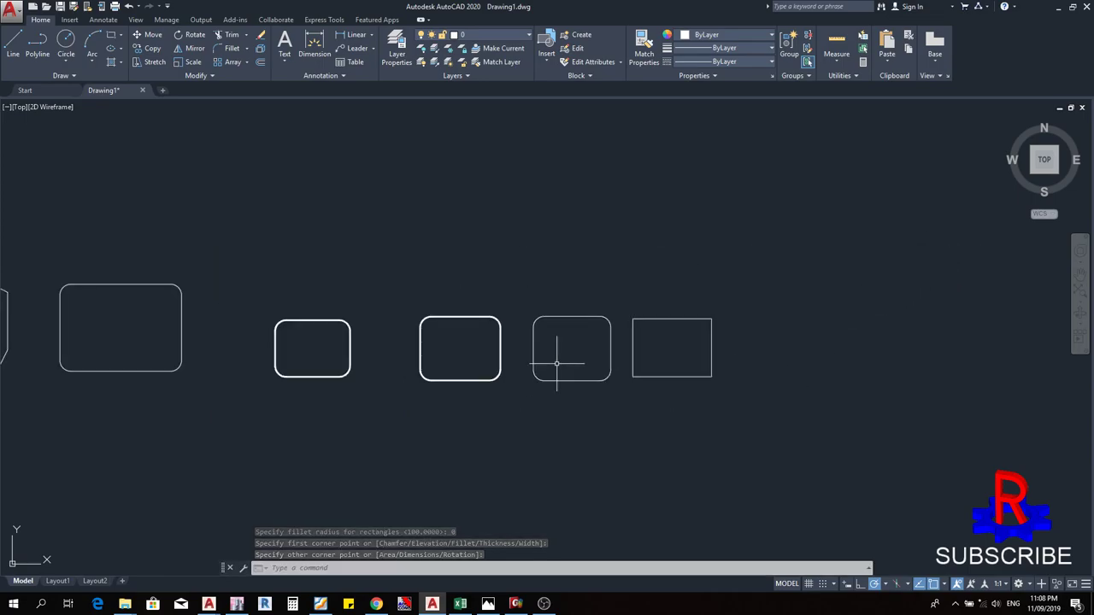
key("Escape")
key("Escape")
key("Escape")
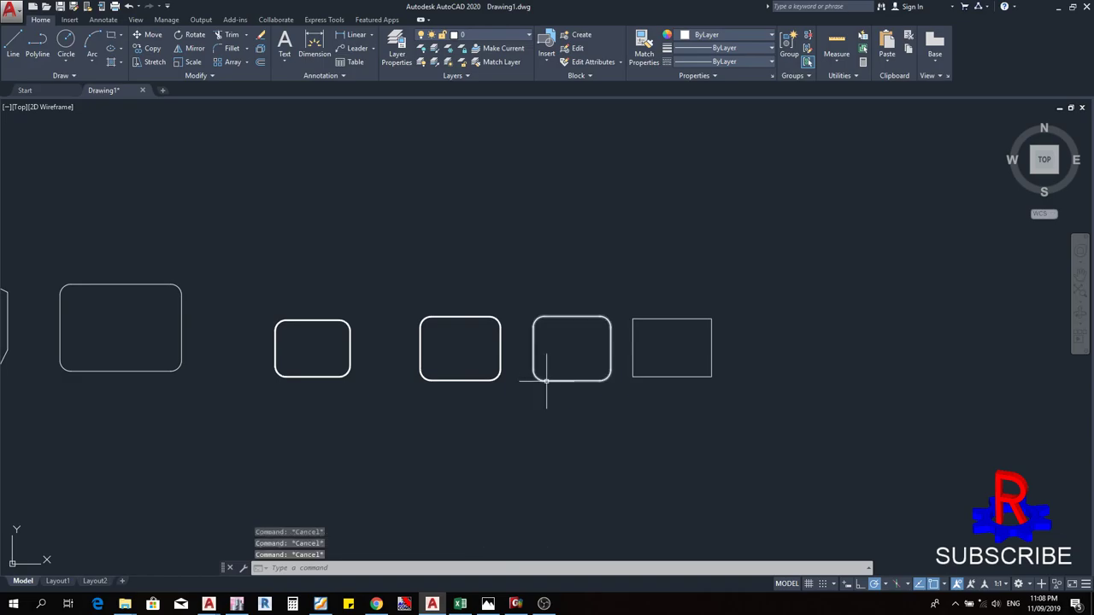
mouse_move(546, 381)
middle_mouse_down()
mouse_move(503, 408)
mouse_move(479, 465)
mouse_move(698, 442)
middle_mouse_up()
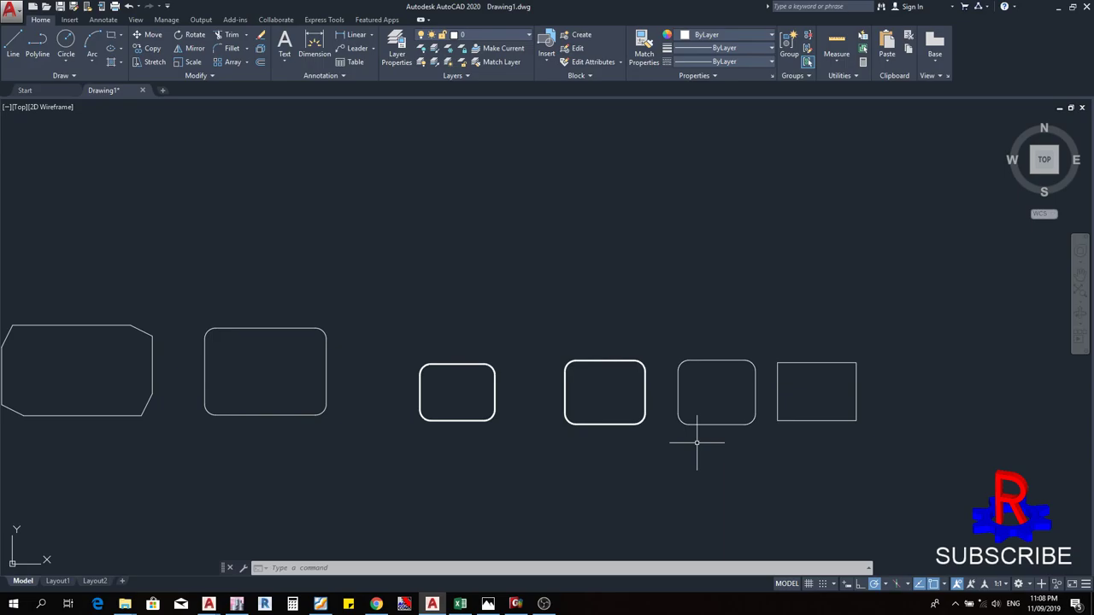
middle_click_drag(696, 443, 672, 464)
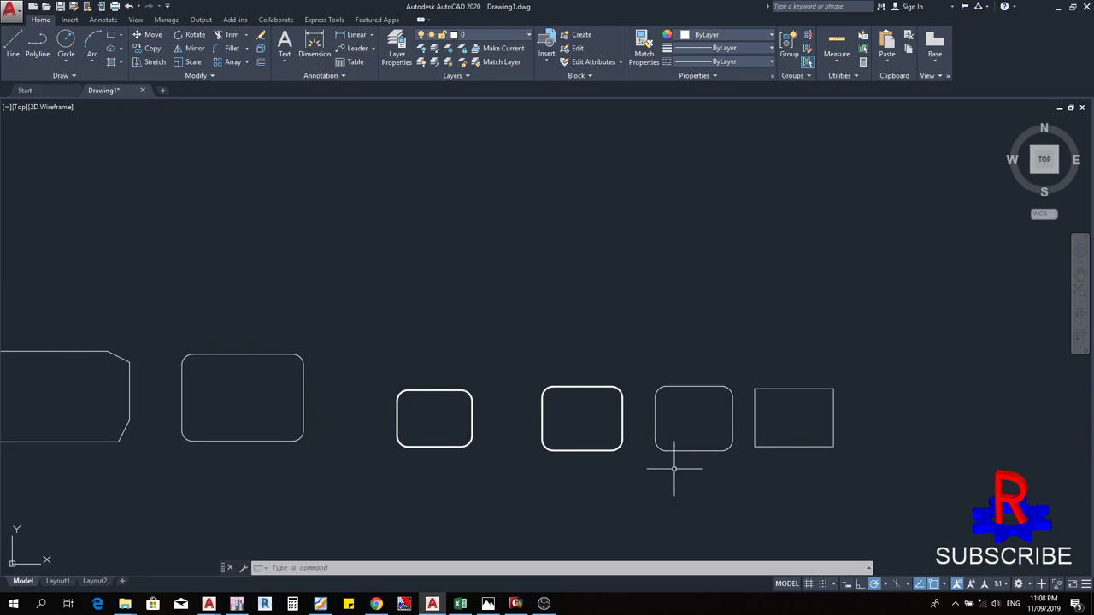
- Start another plain rectangle with its first corner above the row of rectangles
type("RE")
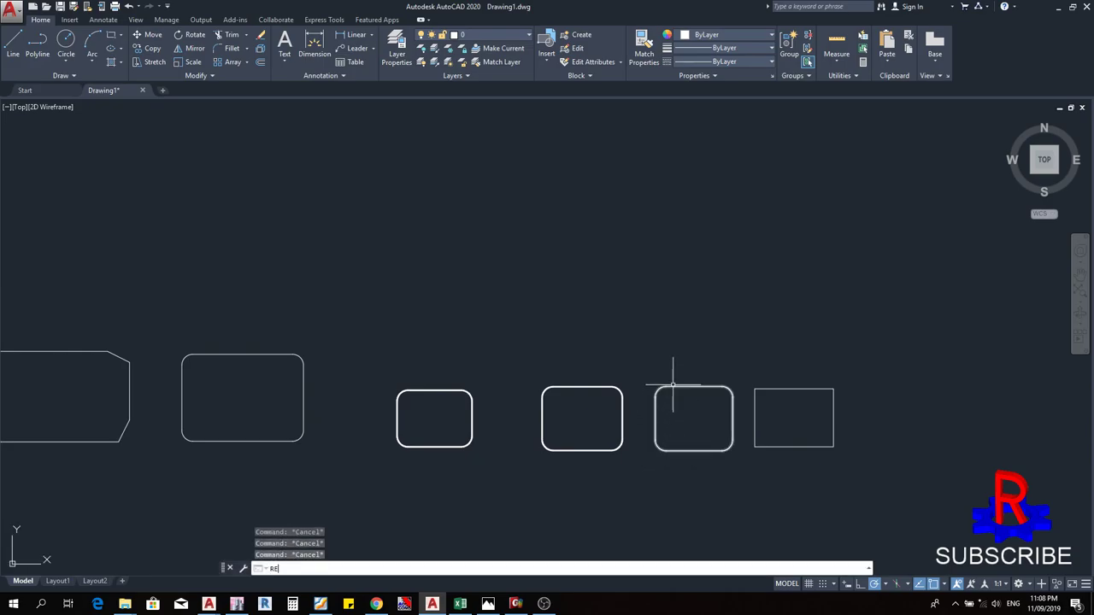
type("C")
key("Return")
left_click(556, 336)
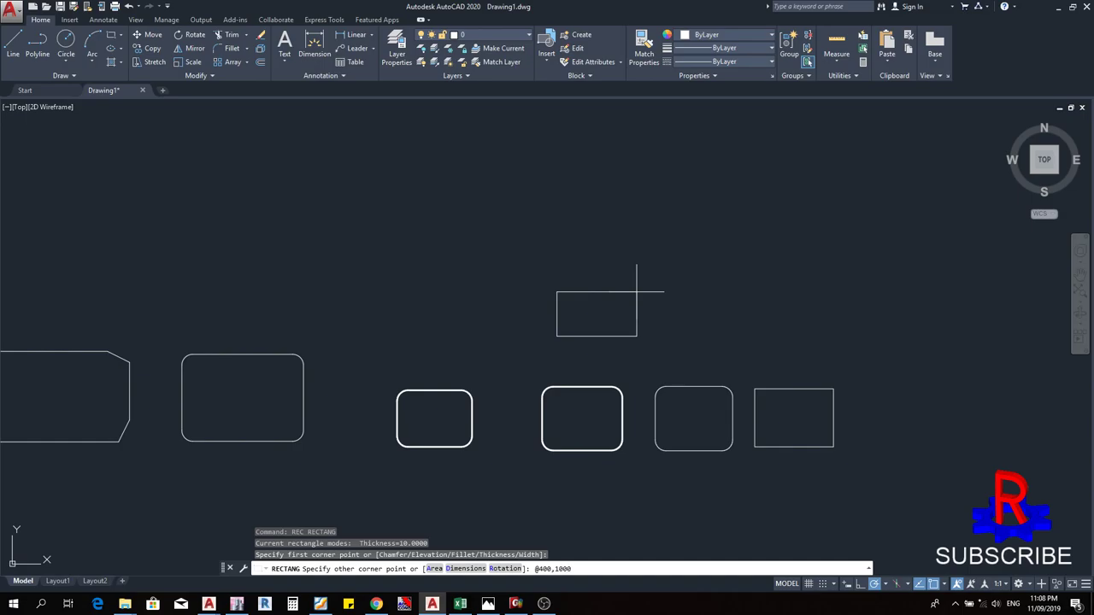
- Complete the tall 400 by 1000 rectangle above the row of rounded rectangles
key("Return")
scroll(578, 349, "up", 2)
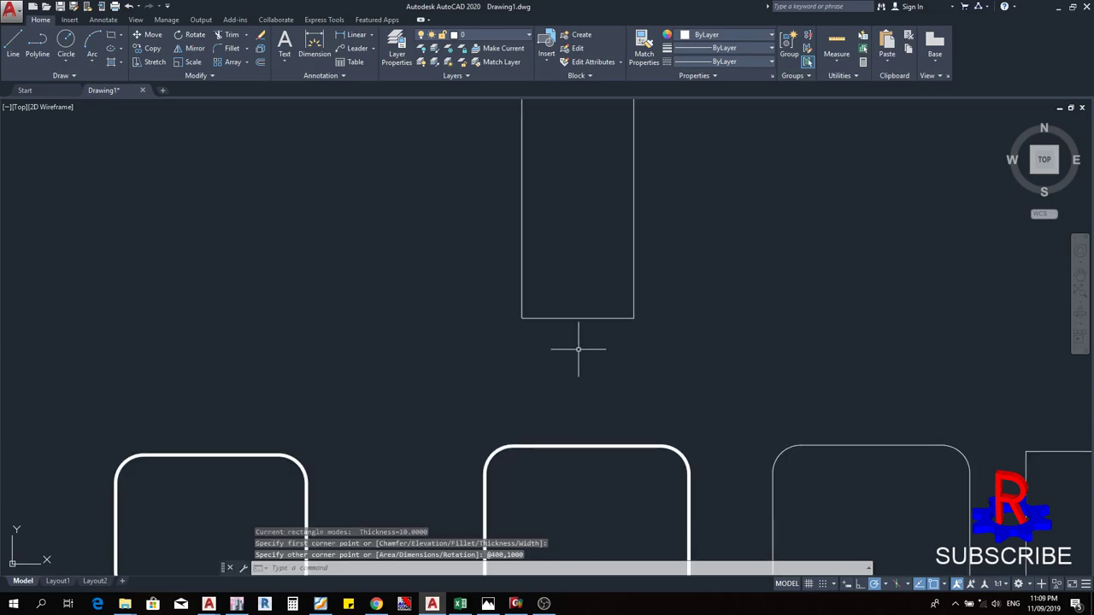
middle_click_drag(577, 348, 603, 395)
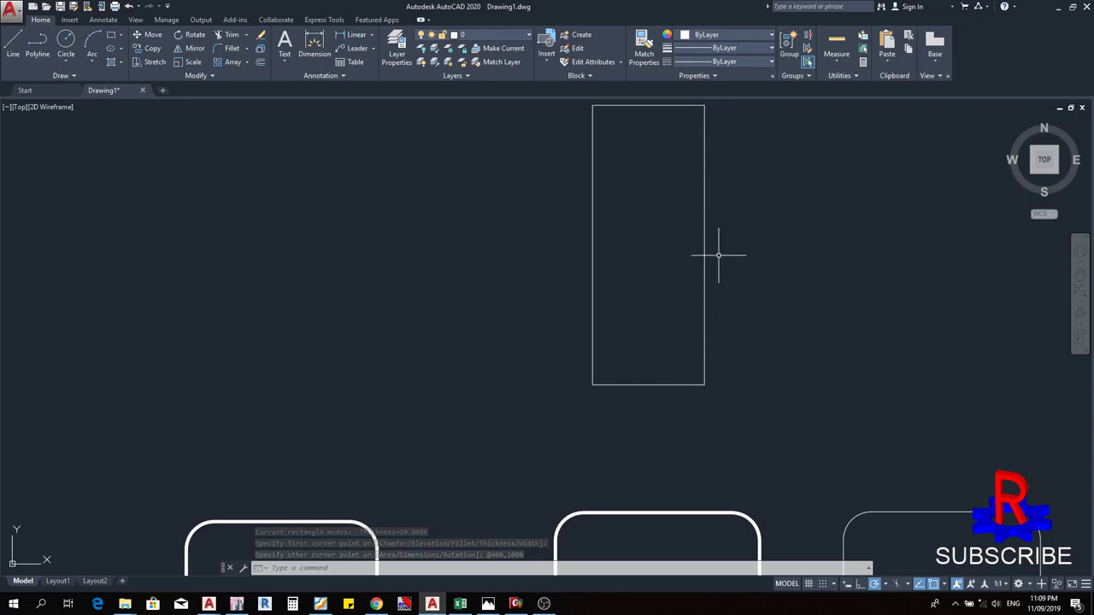
- Zoom and pan so all nine rectangles are in view
key("Escape")
key("Escape")
key("Escape")
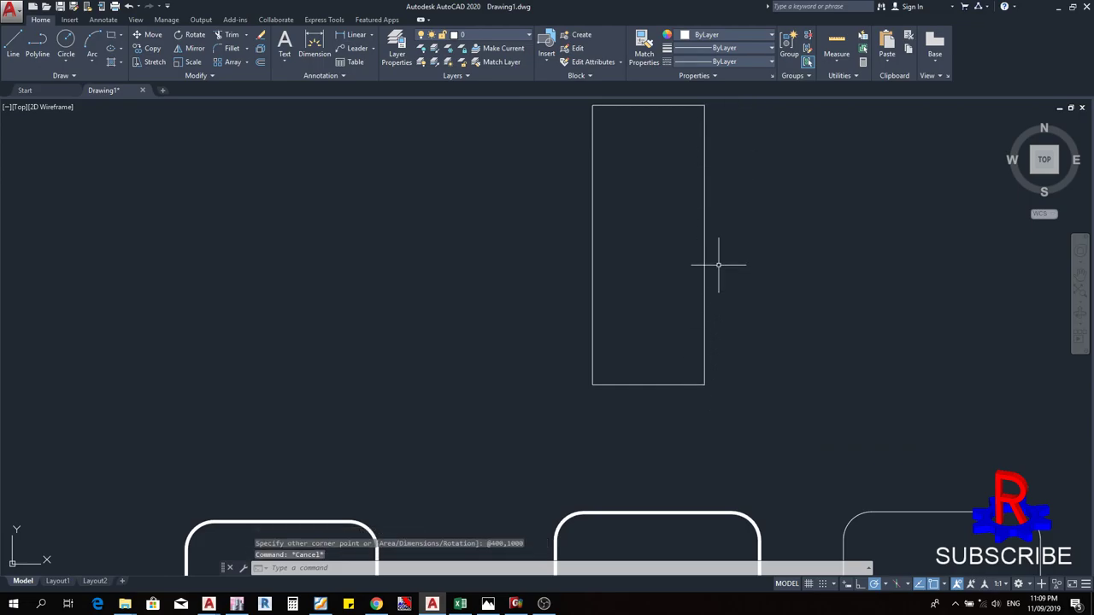
scroll(709, 256, "down", 5)
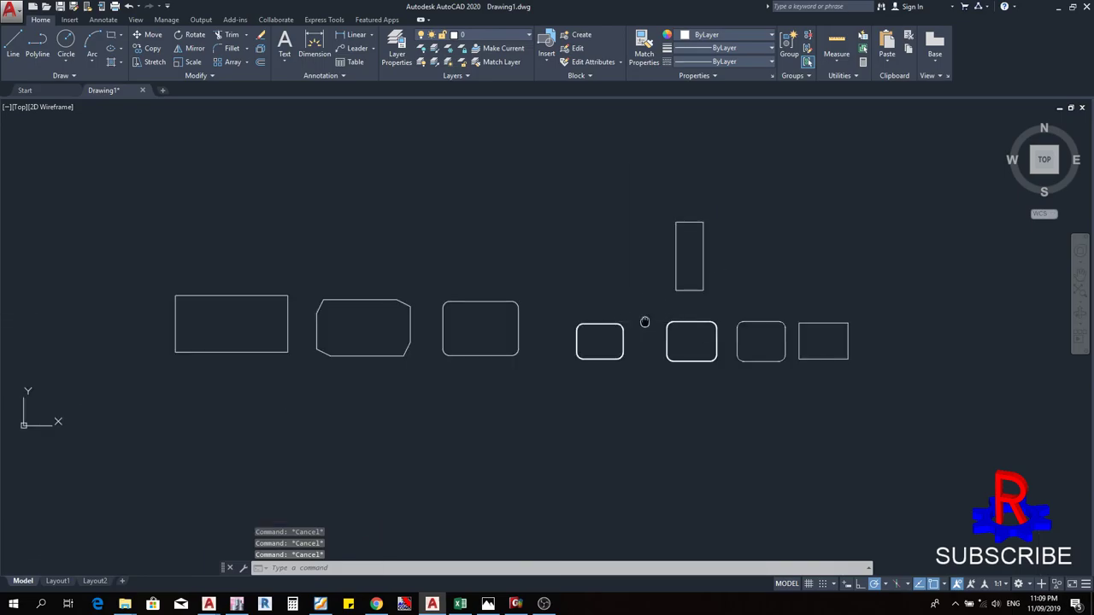
middle_click_drag(684, 342, 796, 359)
middle_click_drag(481, 406, 498, 367)
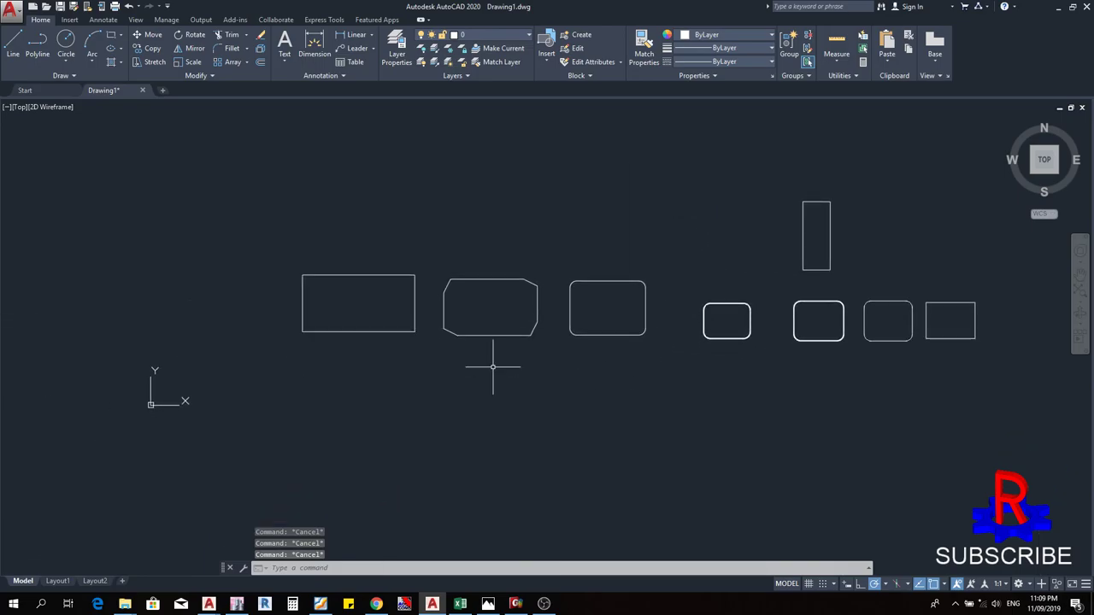
middle_click_drag(737, 262, 478, 349)
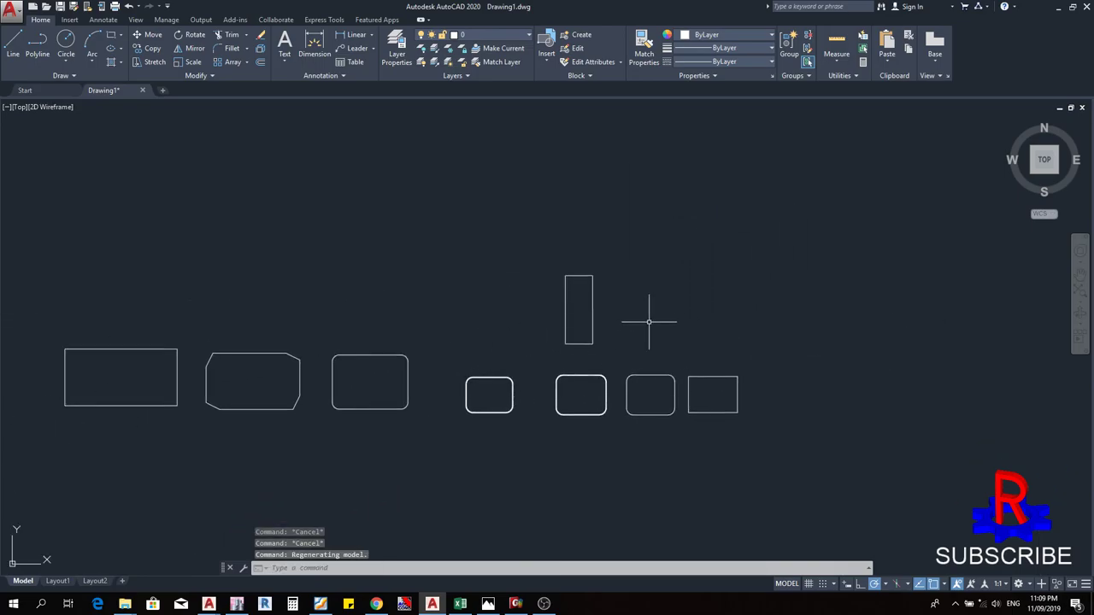
scroll(648, 323, "up", 2)
- Draw a second rectangle with length 400 and width 1000 beside the first tall one, using RECTANG Dimensions
type("rec")
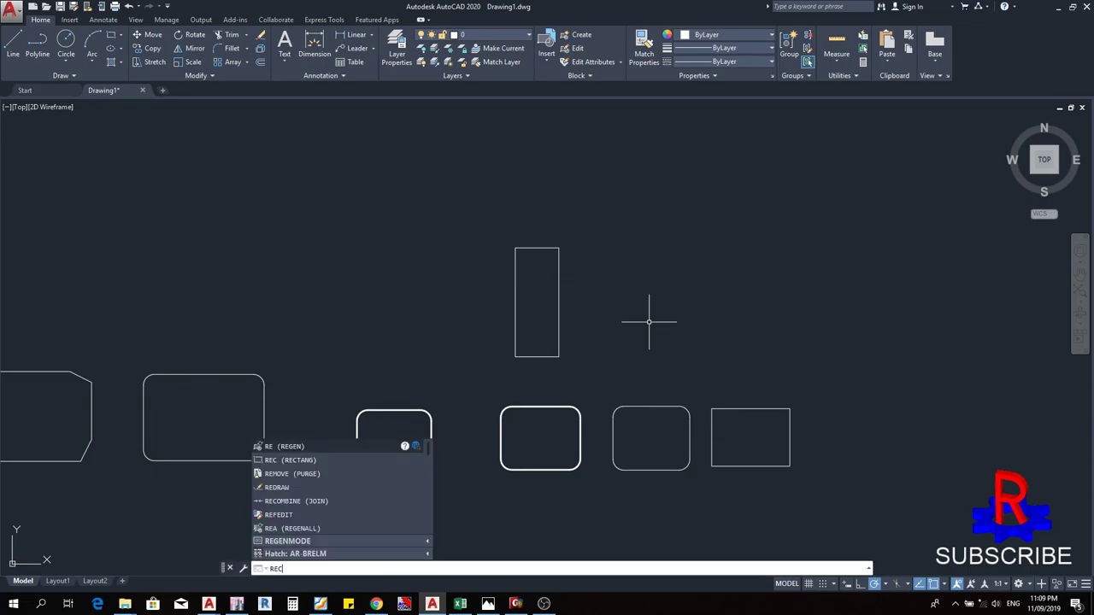
key("Return")
left_click(621, 358)
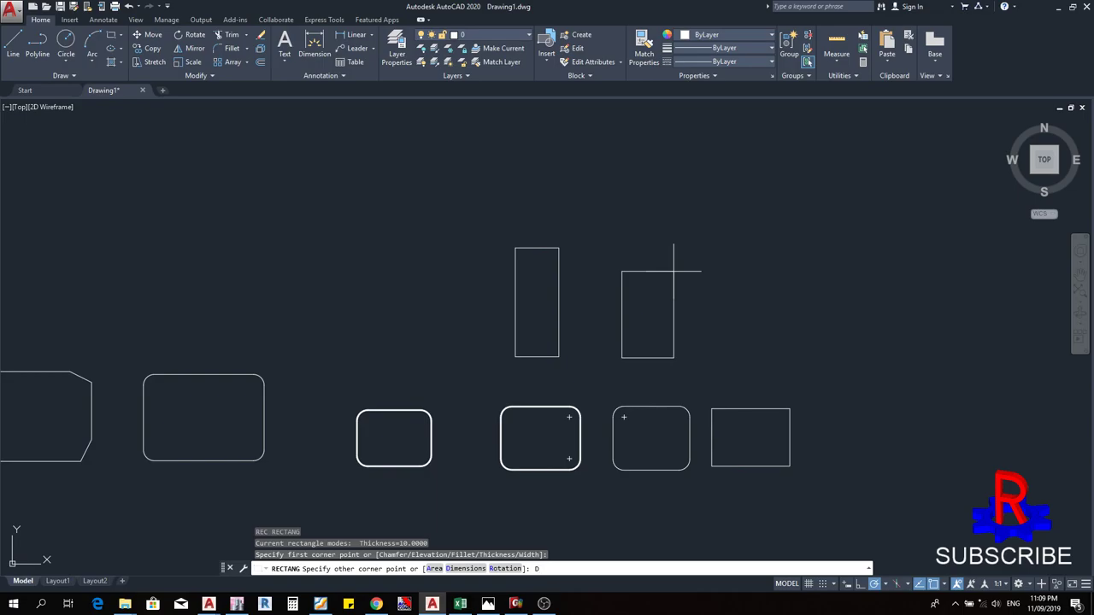
key("Return")
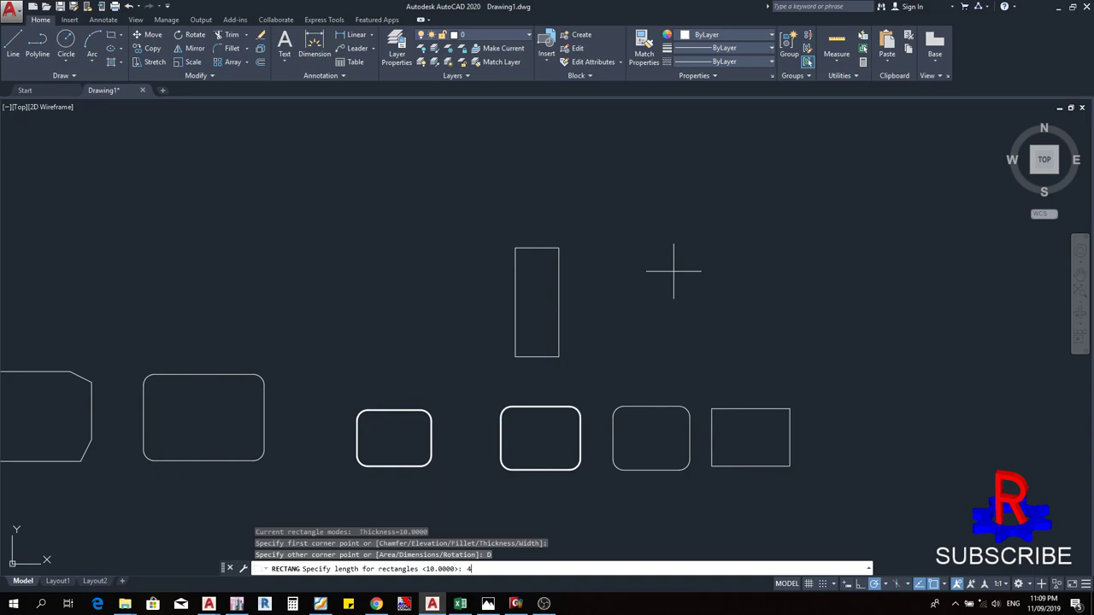
key("Return")
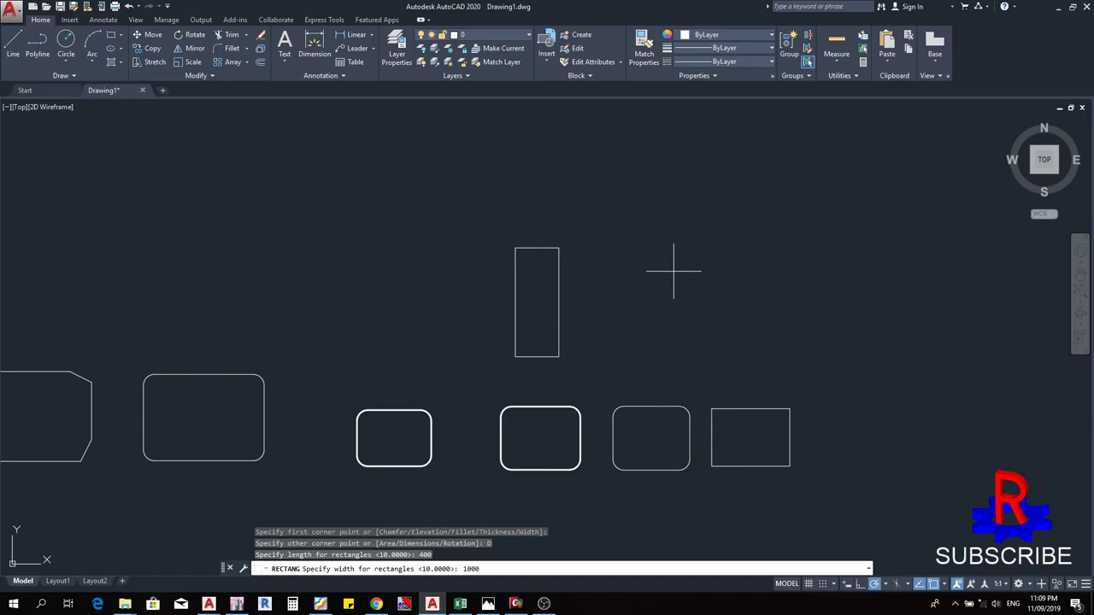
key("Return")
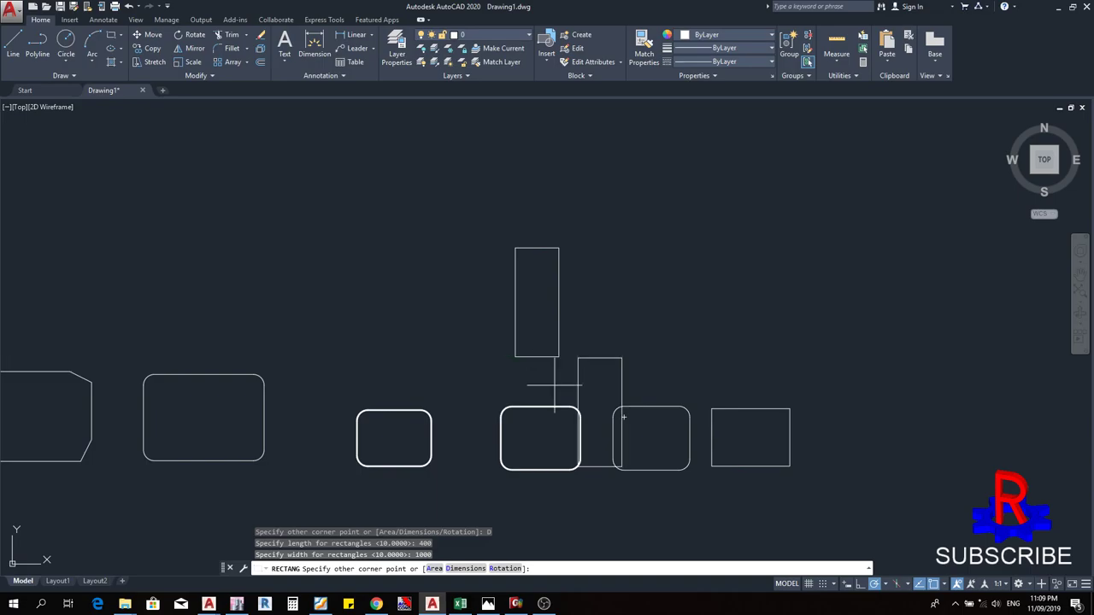
left_click(641, 311)
- Zoom and pan to frame the two tall rectangles
scroll(636, 367, "up", 2)
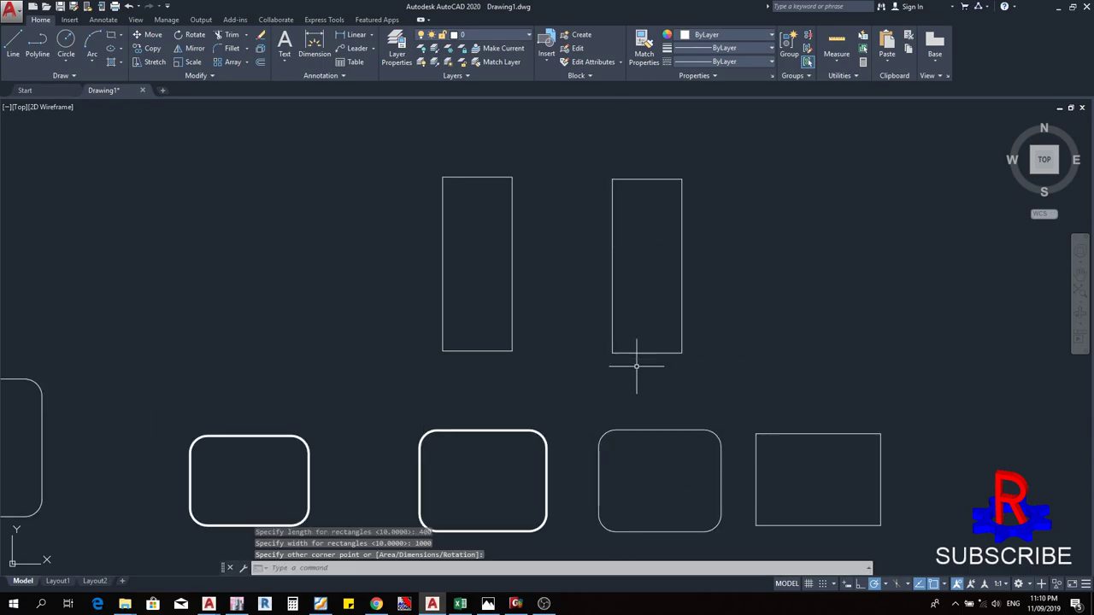
scroll(636, 367, "up", 2)
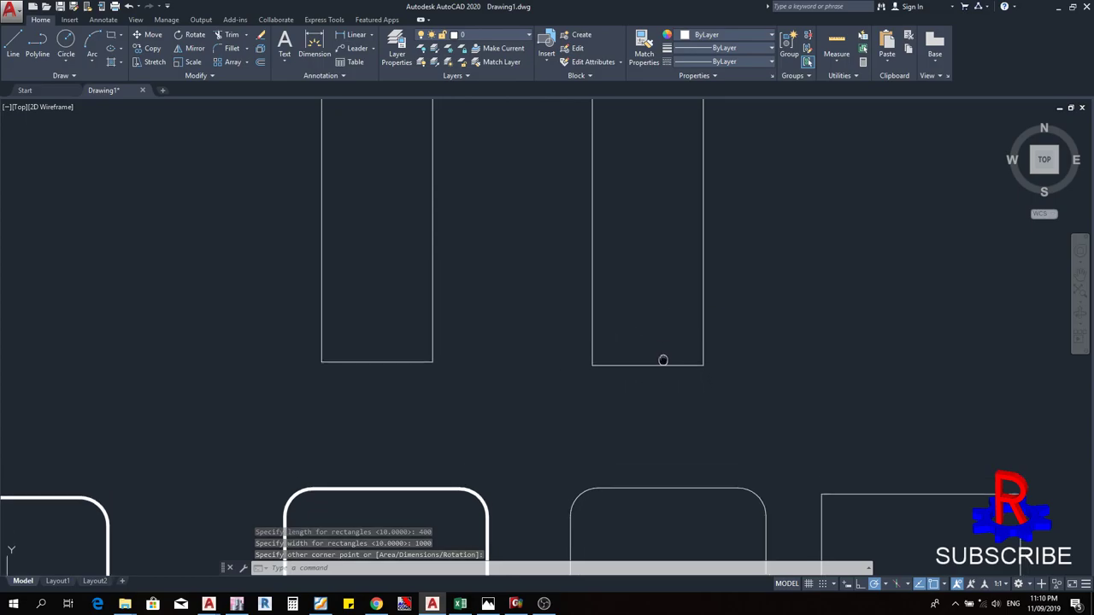
middle_click_drag(662, 359, 663, 419)
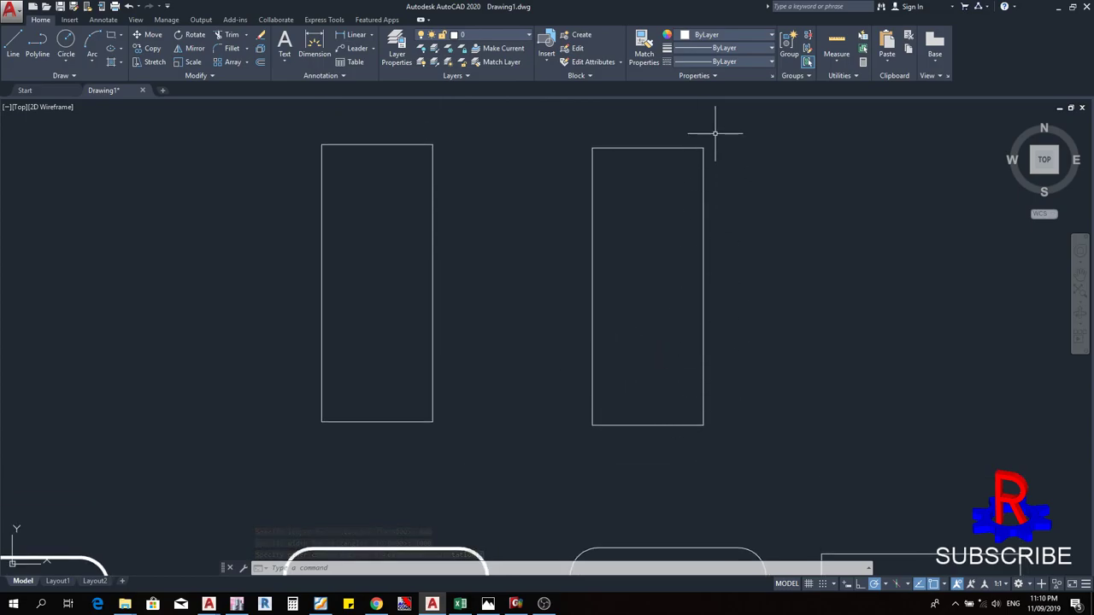
middle_click_drag(684, 376, 662, 379)
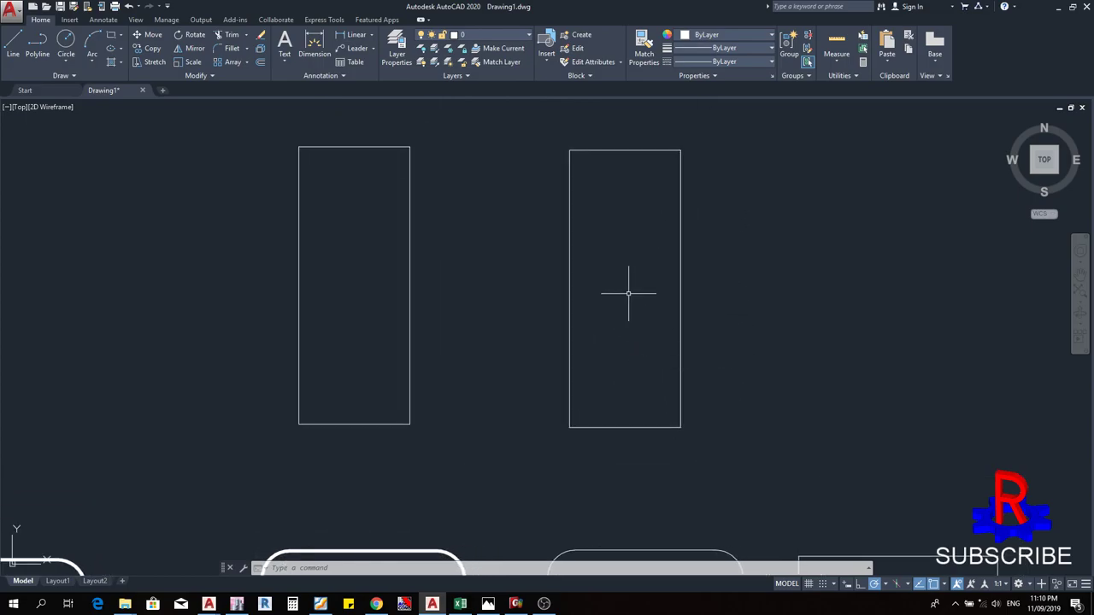
scroll(628, 293, "down", 3)
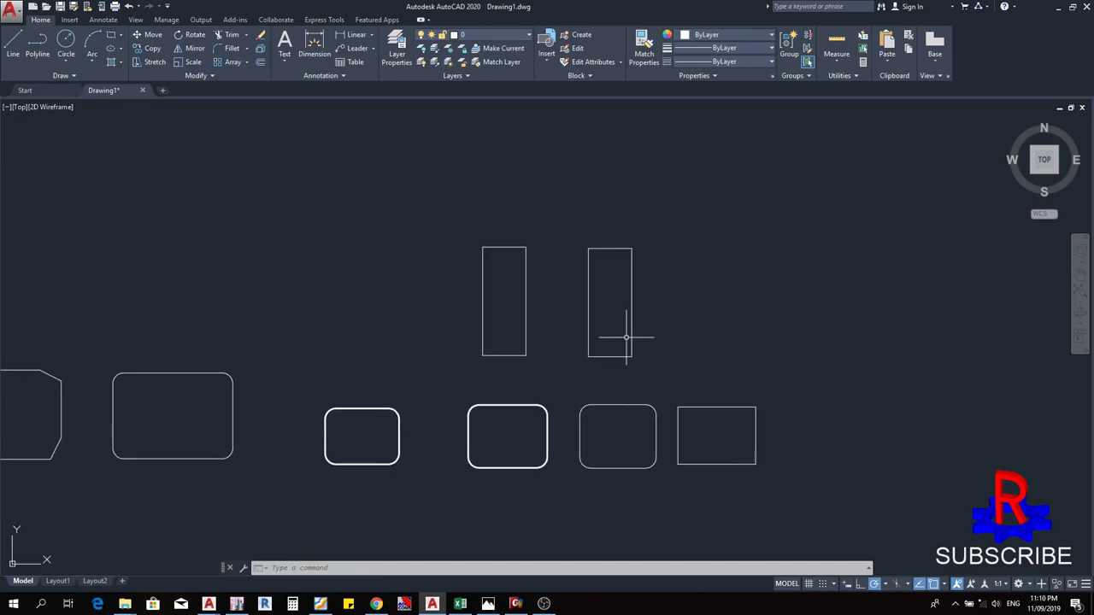
middle_click_drag(655, 366, 610, 381)
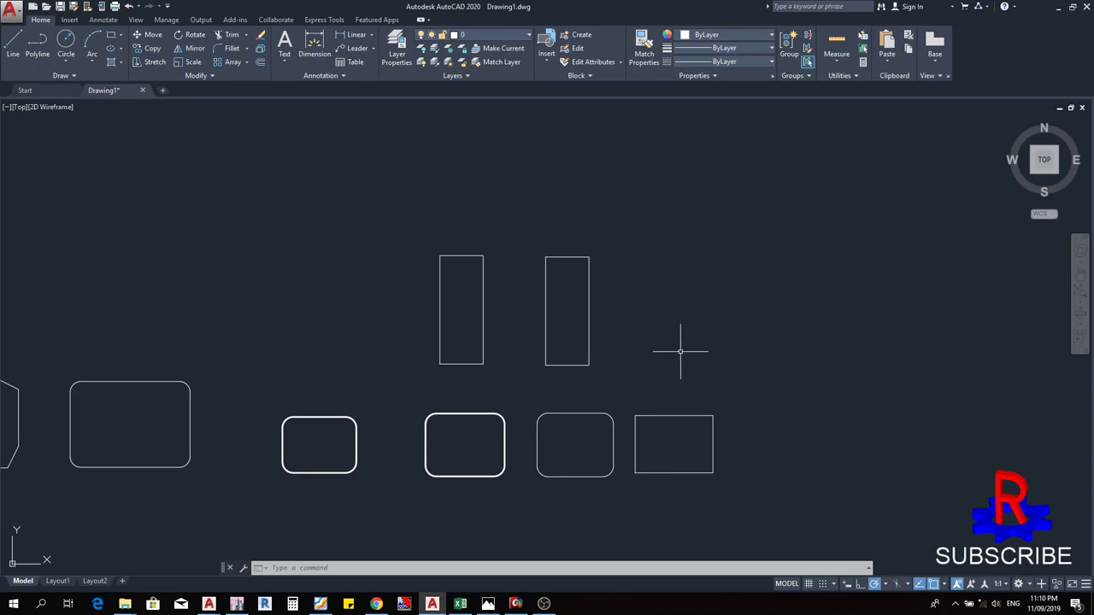
middle_click_drag(676, 349, 625, 356)
key("Escape")
key("Escape")
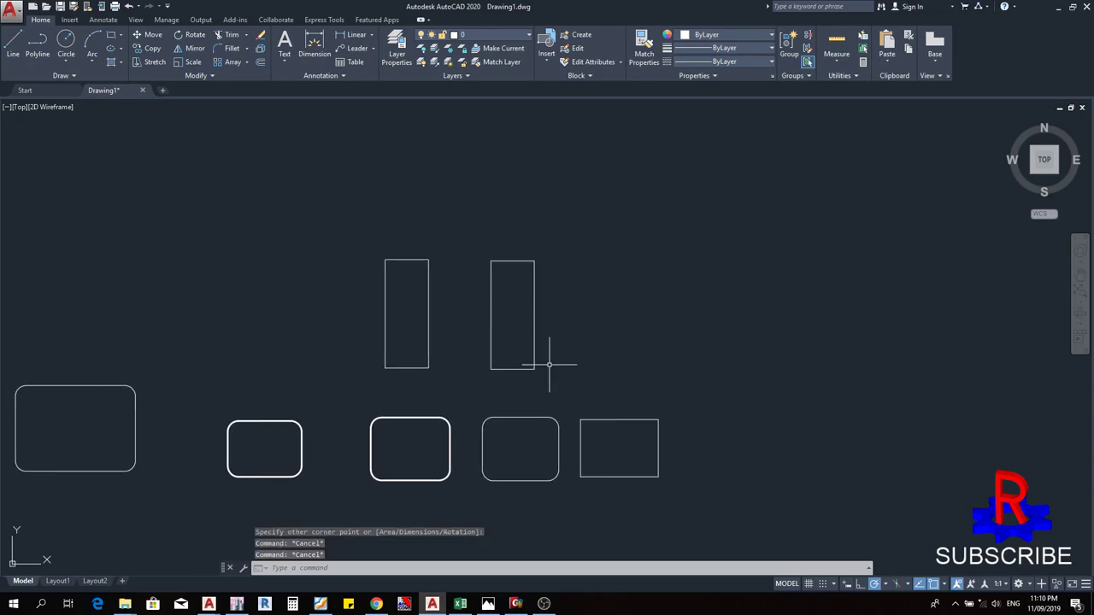
- Draw a rectangle with area 5000 and width 300 right of the tall rectangles
type("REC")
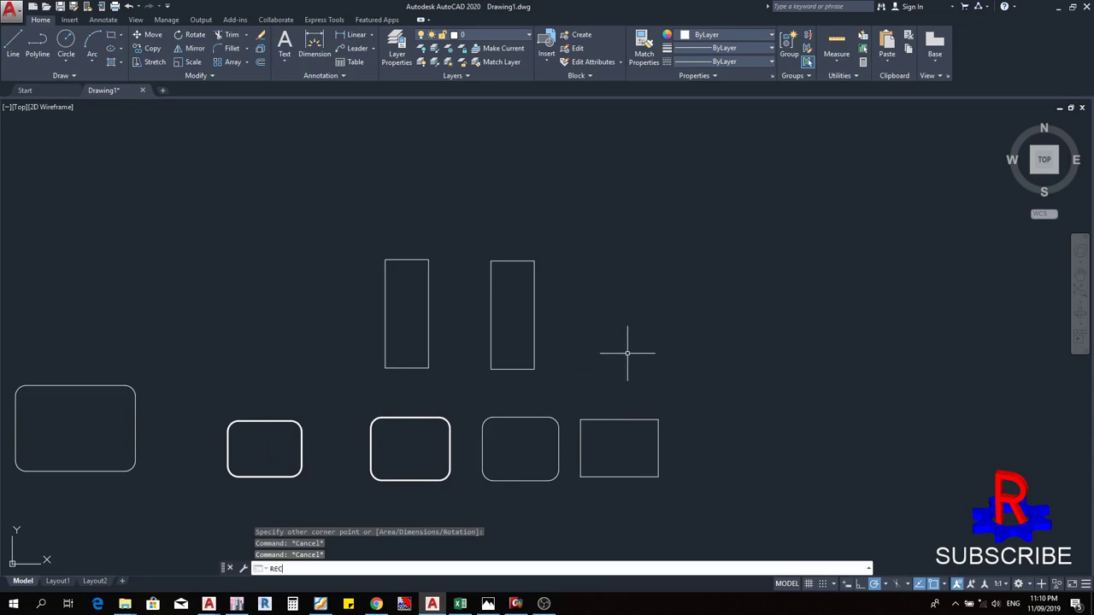
key("Return")
left_click(631, 378)
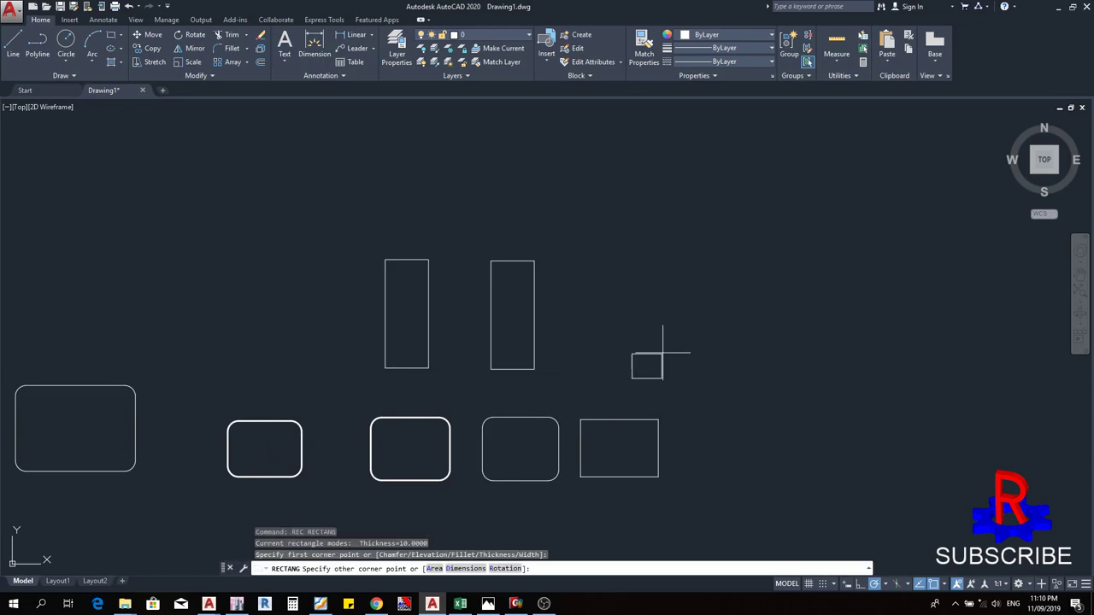
left_click(436, 569)
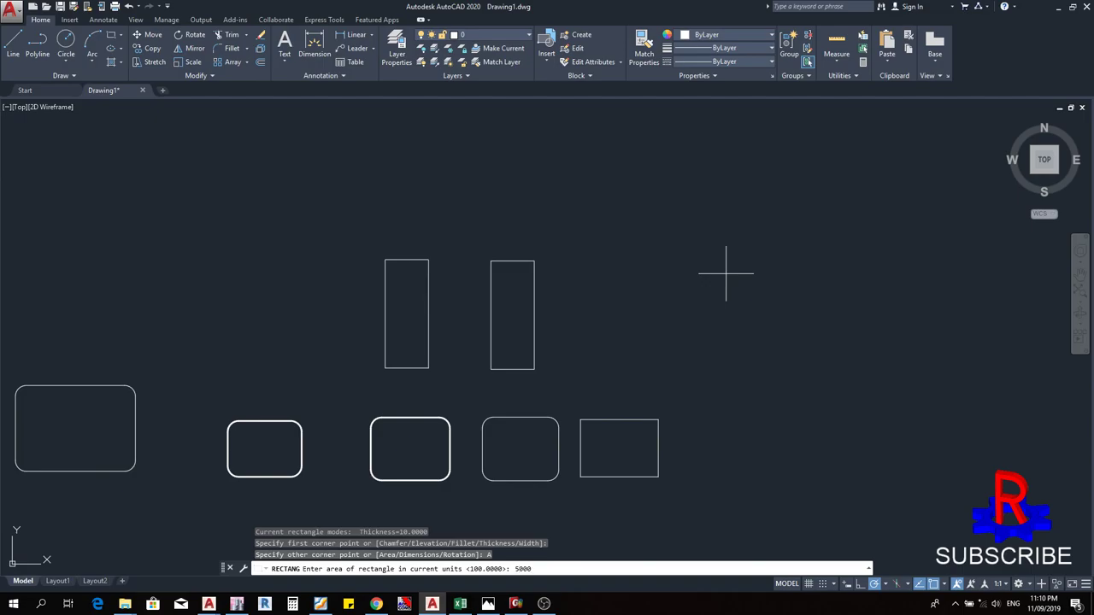
key("Return")
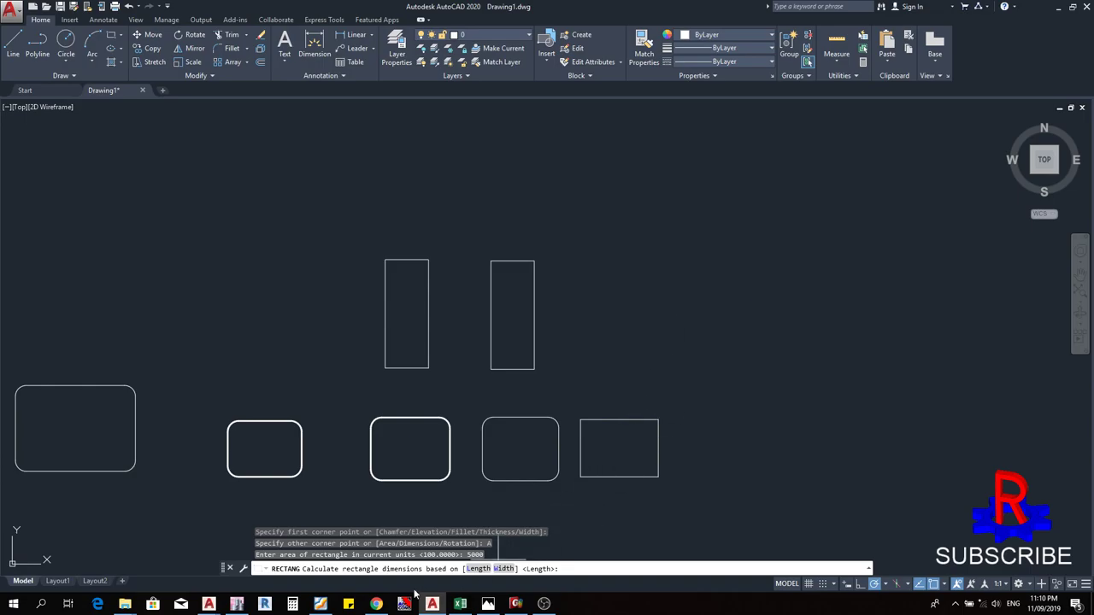
left_click(502, 568)
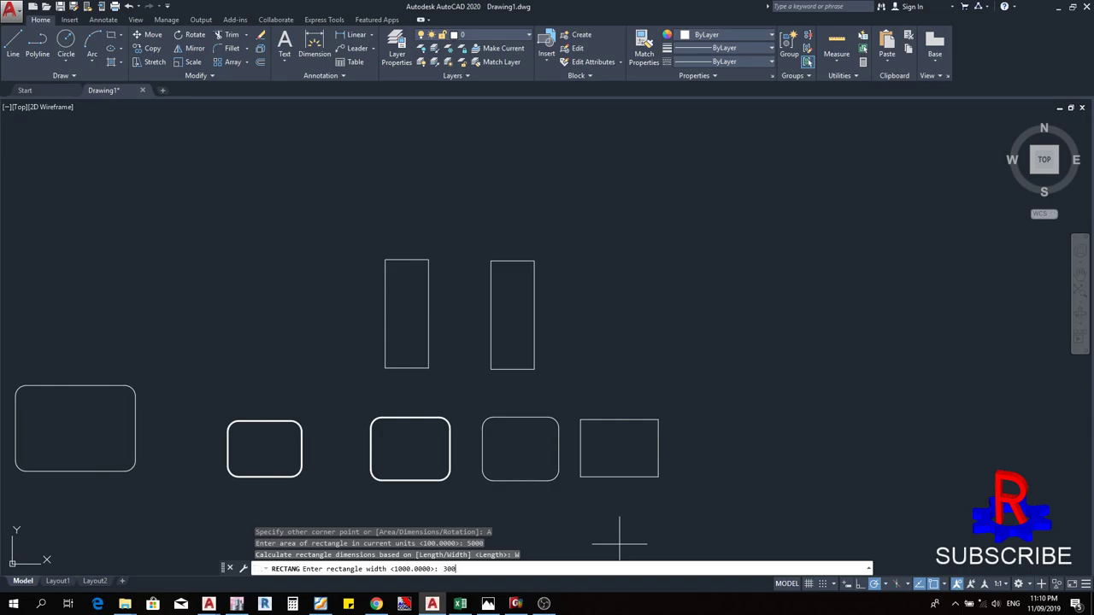
type("300")
key("Return")
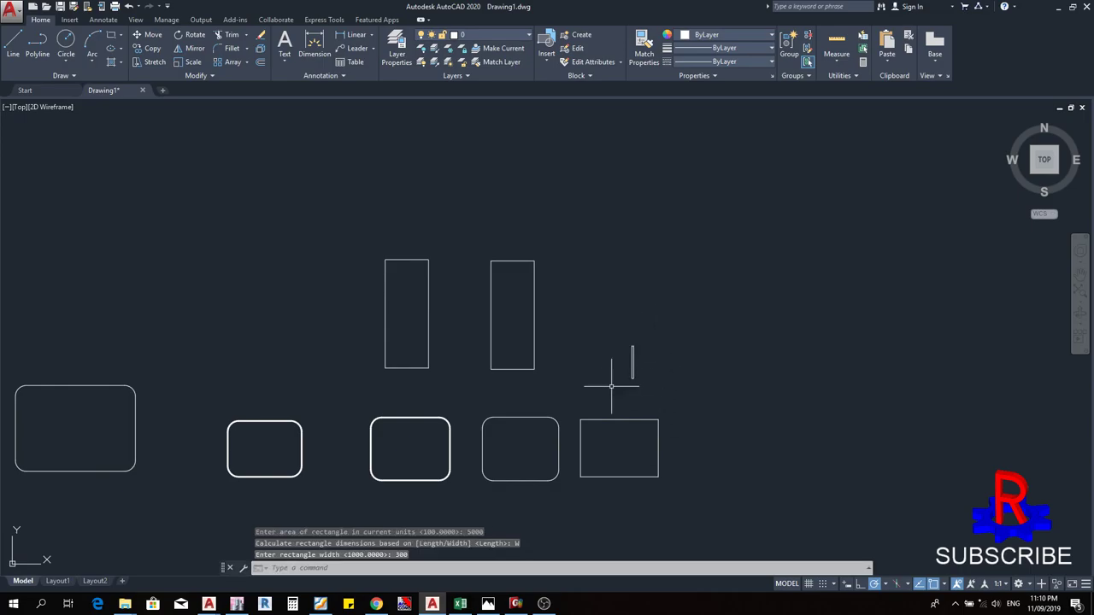
scroll(626, 364, "up", 5)
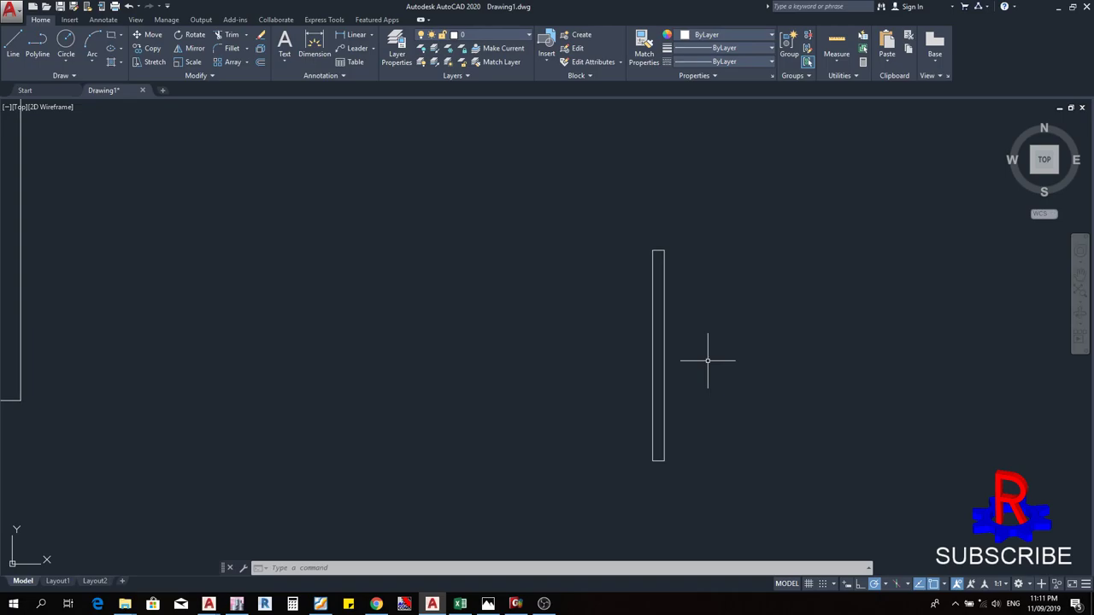
scroll(738, 281, "down", 5)
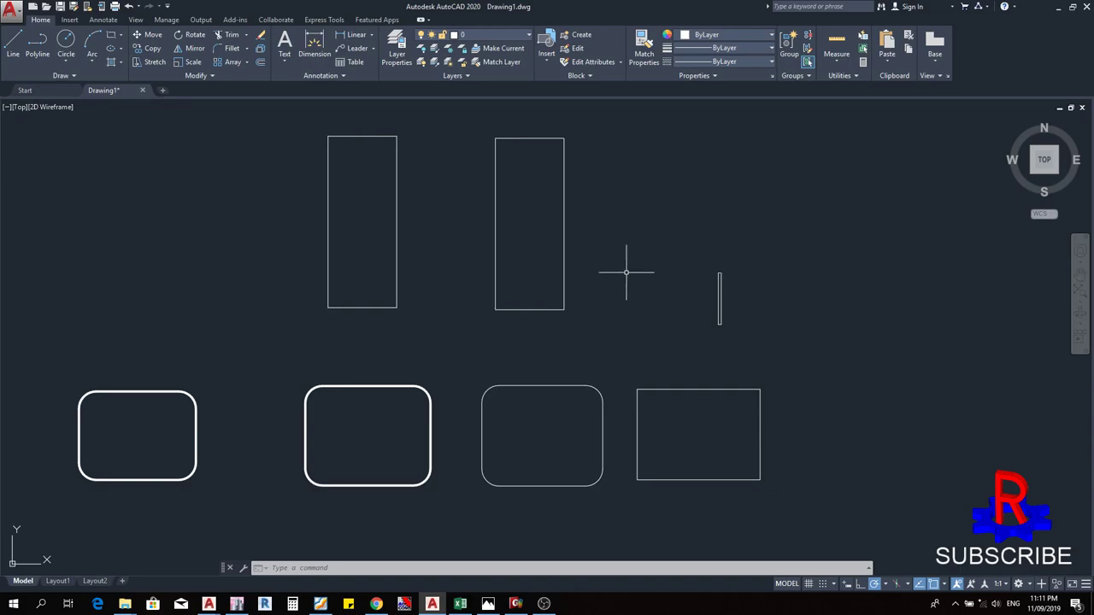
middle_click_drag(535, 266, 511, 360)
scroll(475, 286, "down", 2)
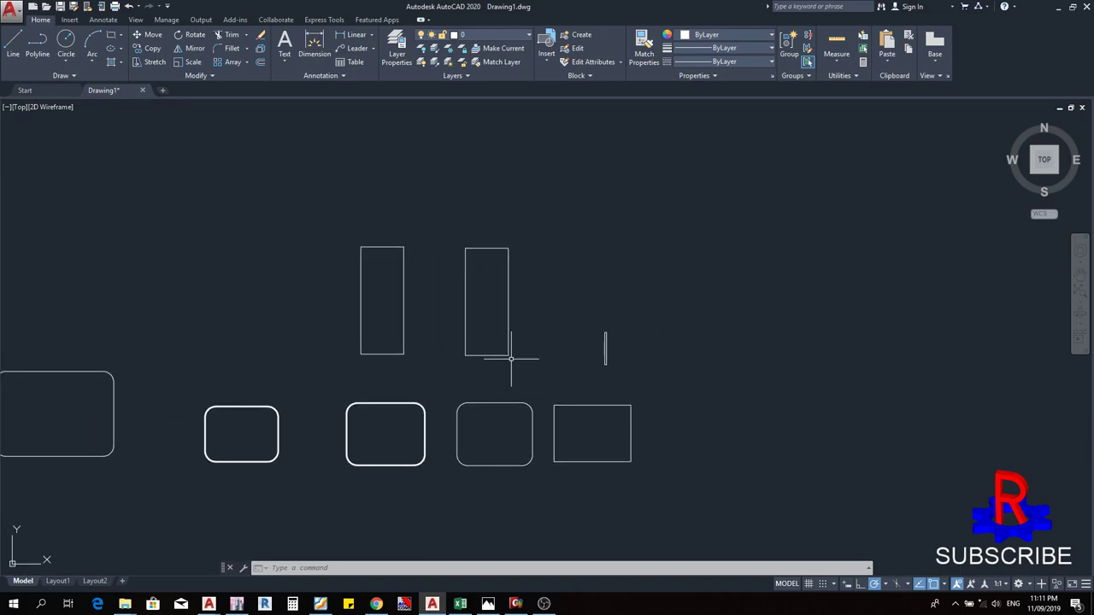
- Draw a long flat rectangle from two picked corners, right of the narrow vertical one
type("REC")
key("Return")
left_click(693, 373)
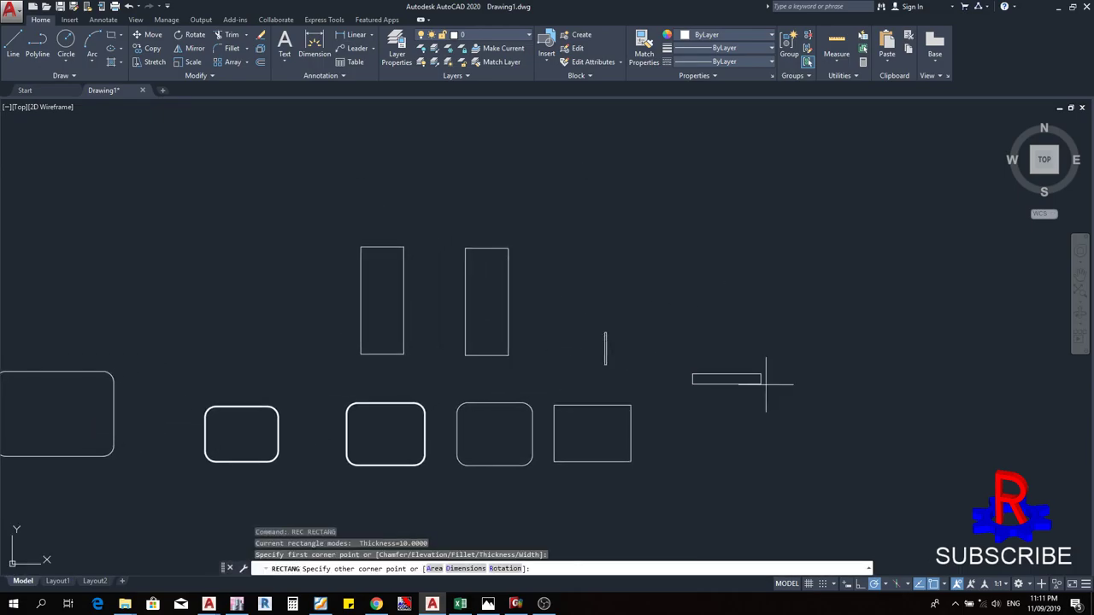
left_click(1010, 352)
key("Escape")
key("Escape")
key("Escape")
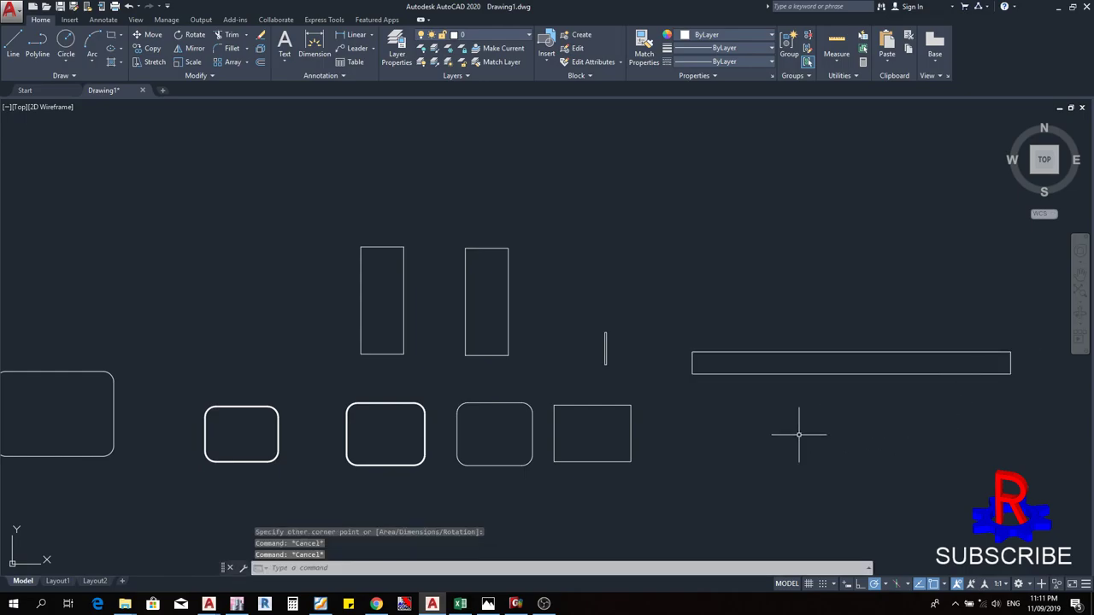
middle_click_drag(655, 415, 607, 453)
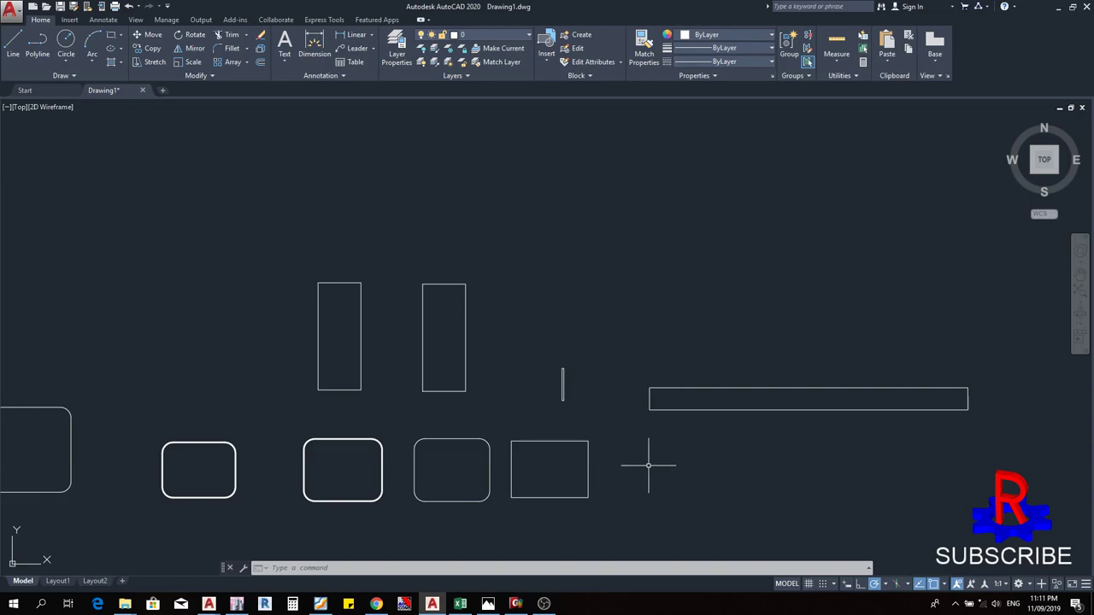
middle_click_drag(644, 435, 593, 439)
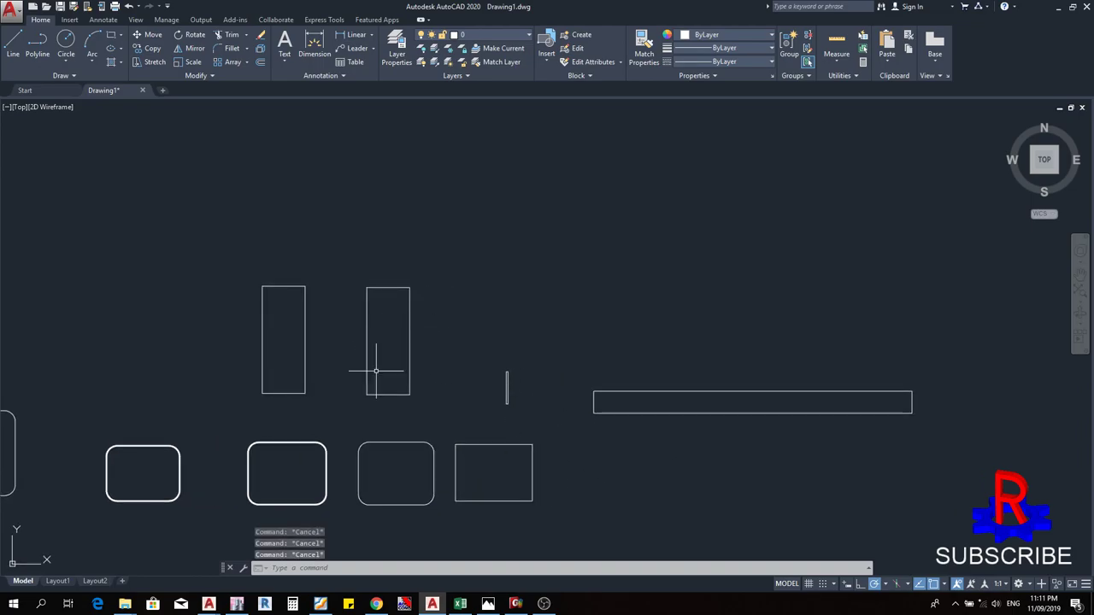
middle_click_drag(530, 441, 458, 454)
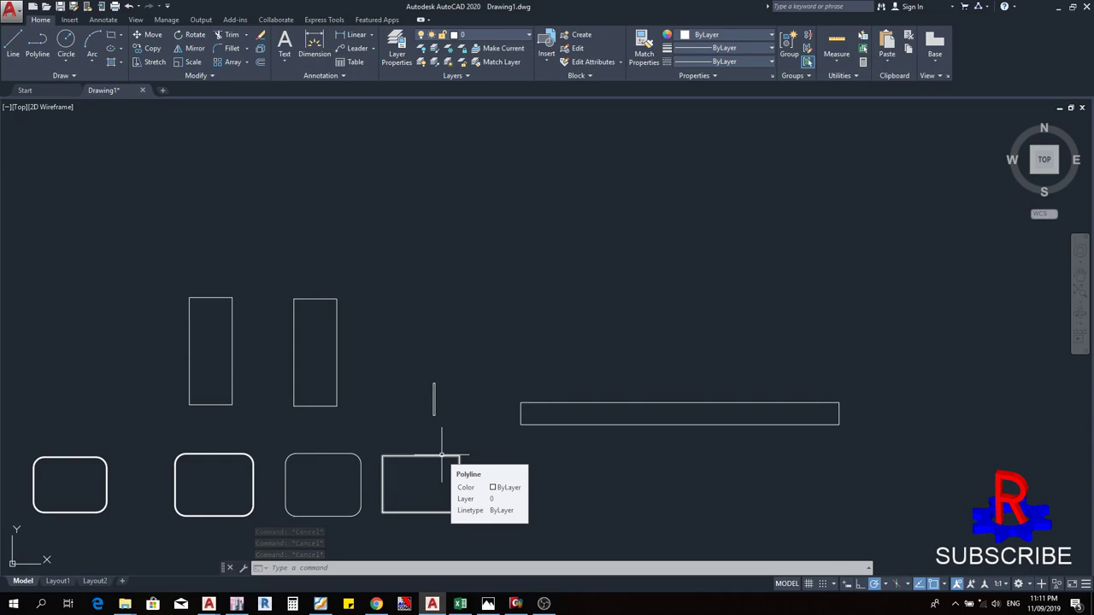
middle_click_drag(502, 439, 449, 453)
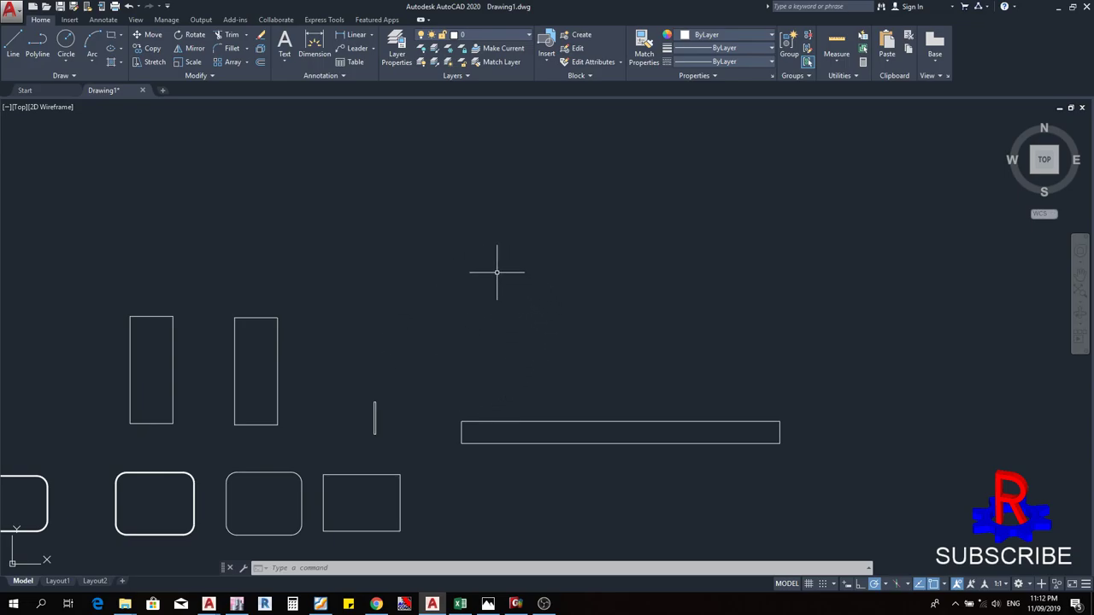
type("c")
key("Return")
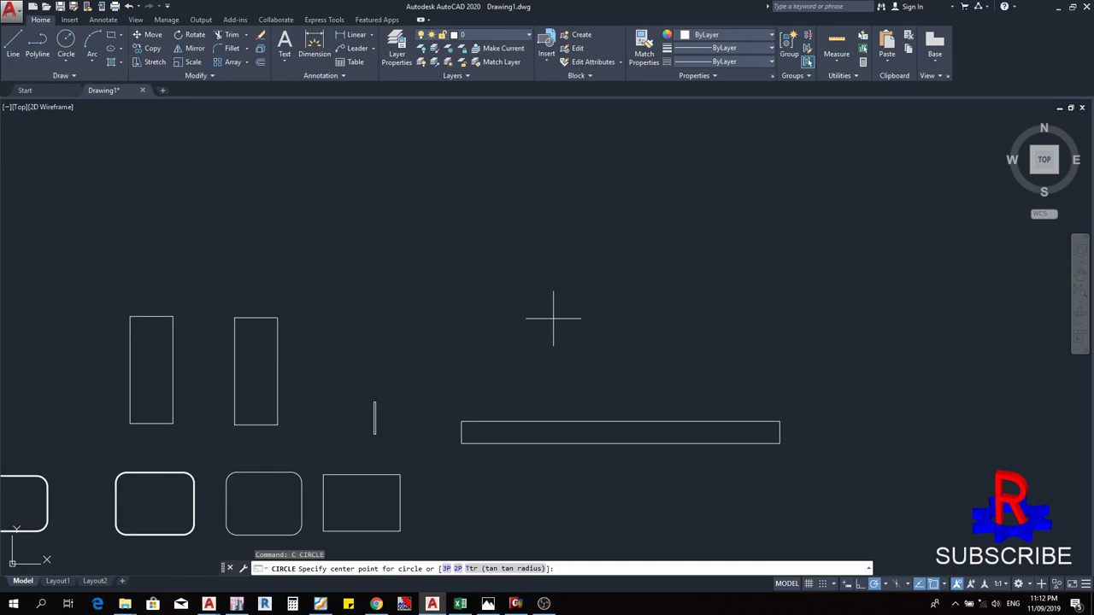
key("Escape")
type("c")
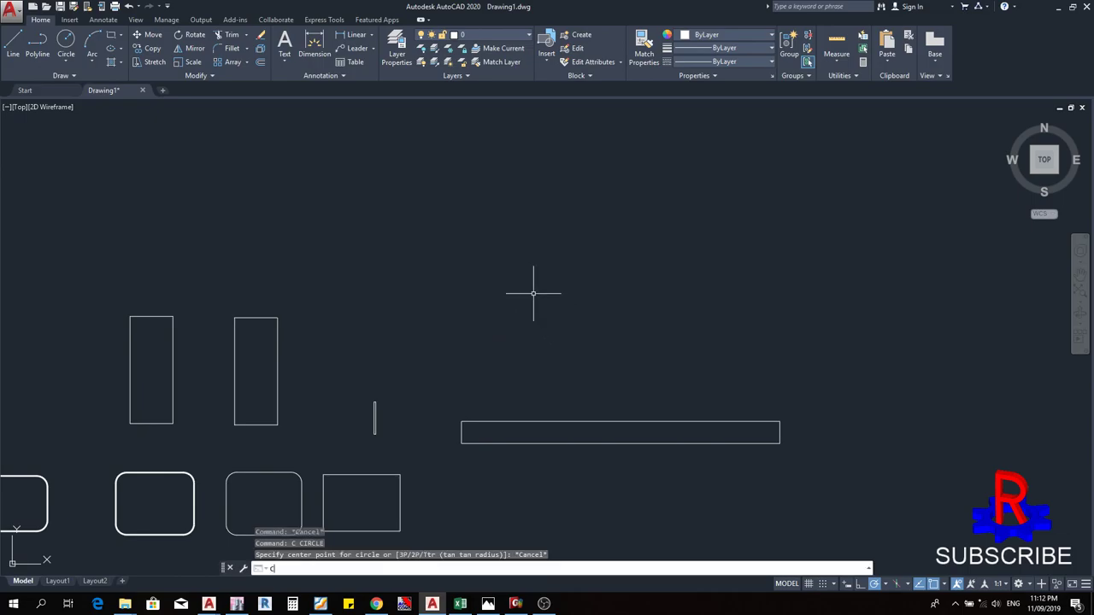
key("Return")
left_click(530, 298)
key("Return")
key("Escape")
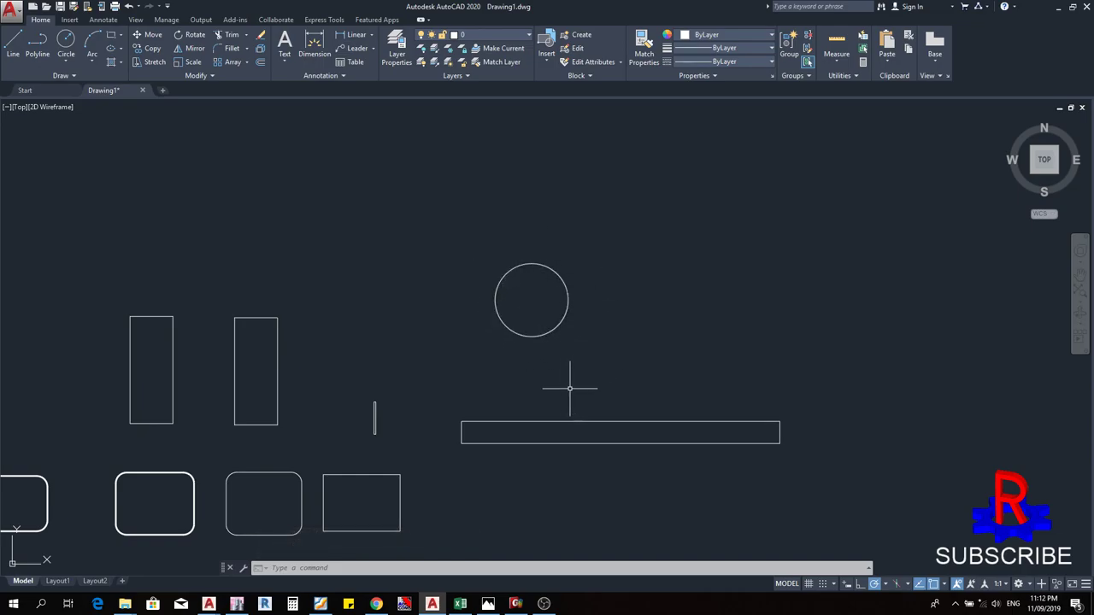
key("Escape")
key("Escape")
key("Escape")
left_click(589, 361)
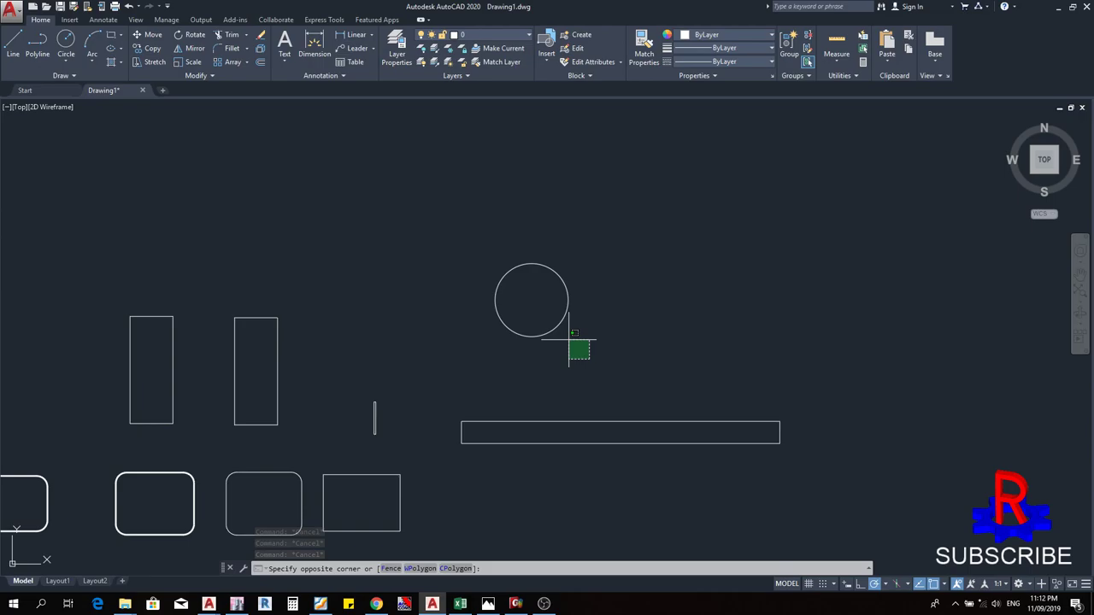
key("Escape")
key("Escape")
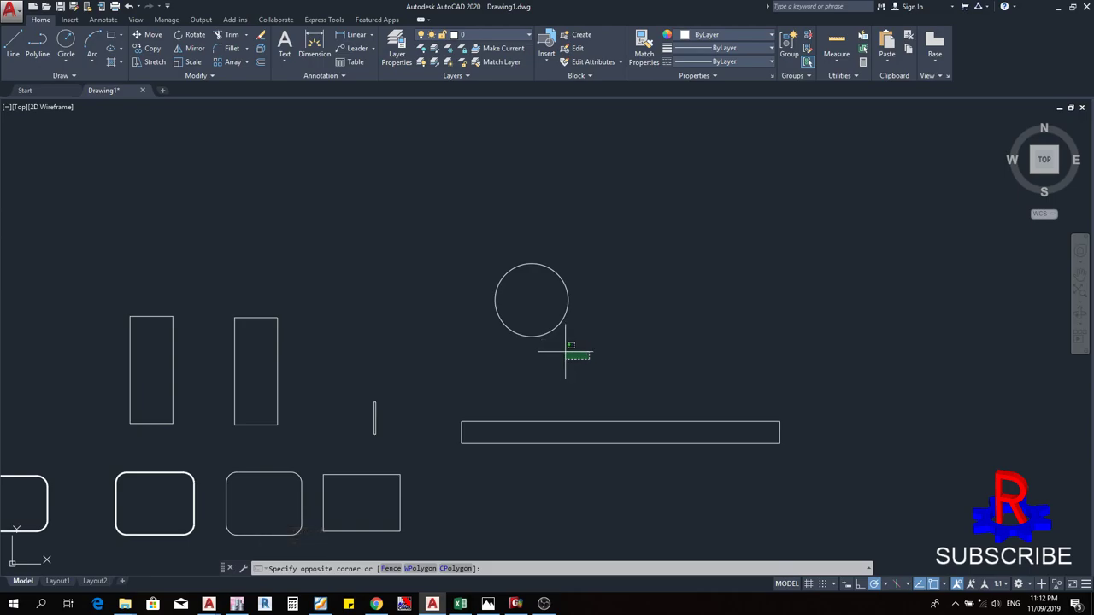
left_click(541, 335)
left_click(507, 309)
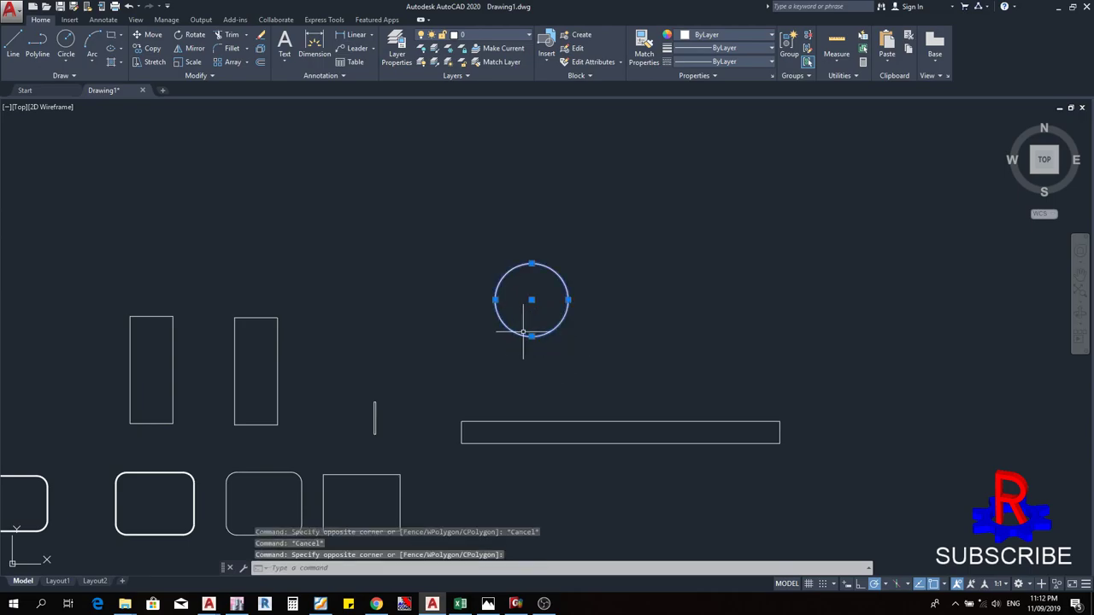
type("e")
key("Return")
key("Escape")
key("Escape")
key("Escape")
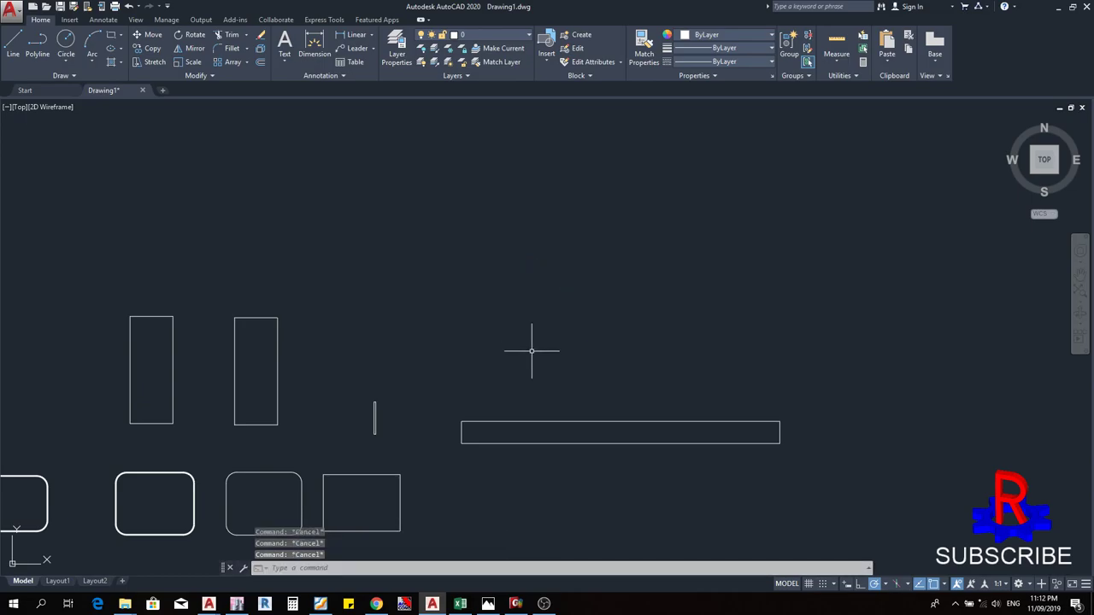
- Draw a 5-sided polygon inscribed in a radius-500 circle, centred above the long rectangle
type("p")
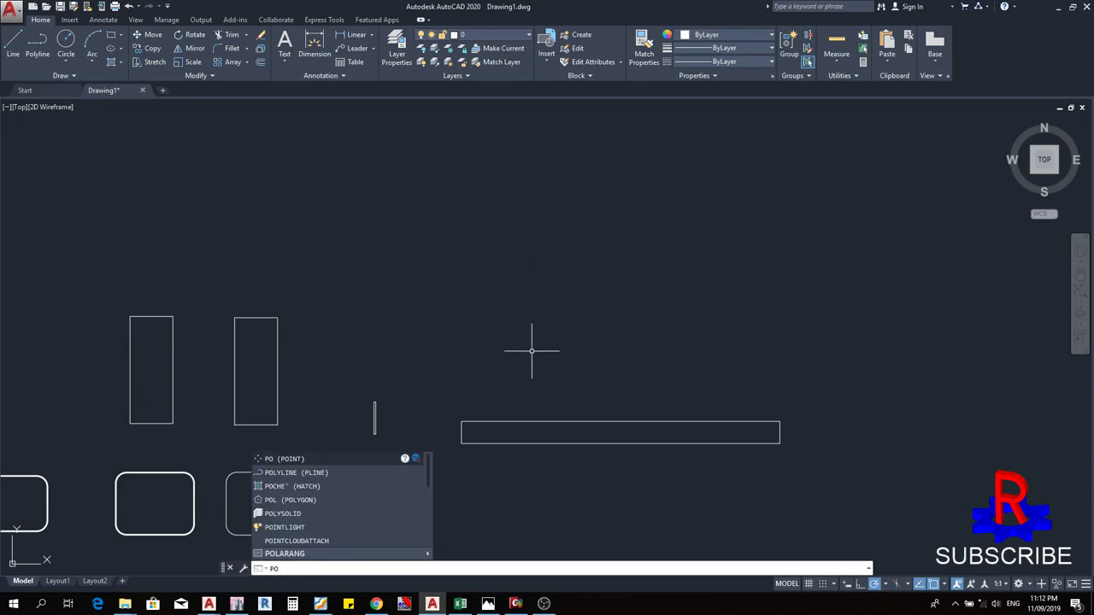
type("ol")
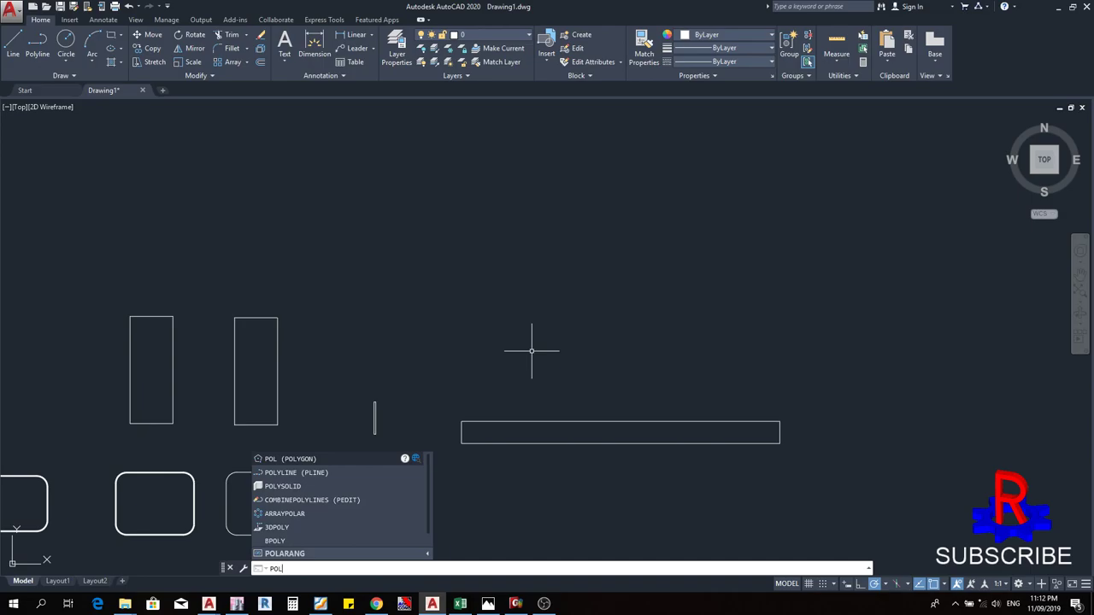
type("ygo")
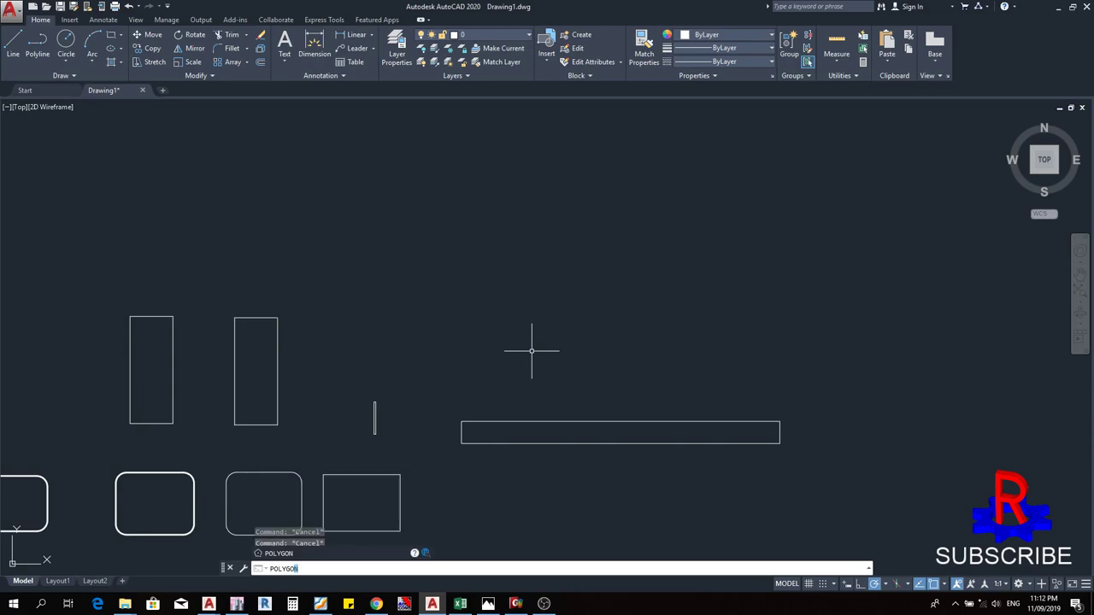
type("n")
key("Return")
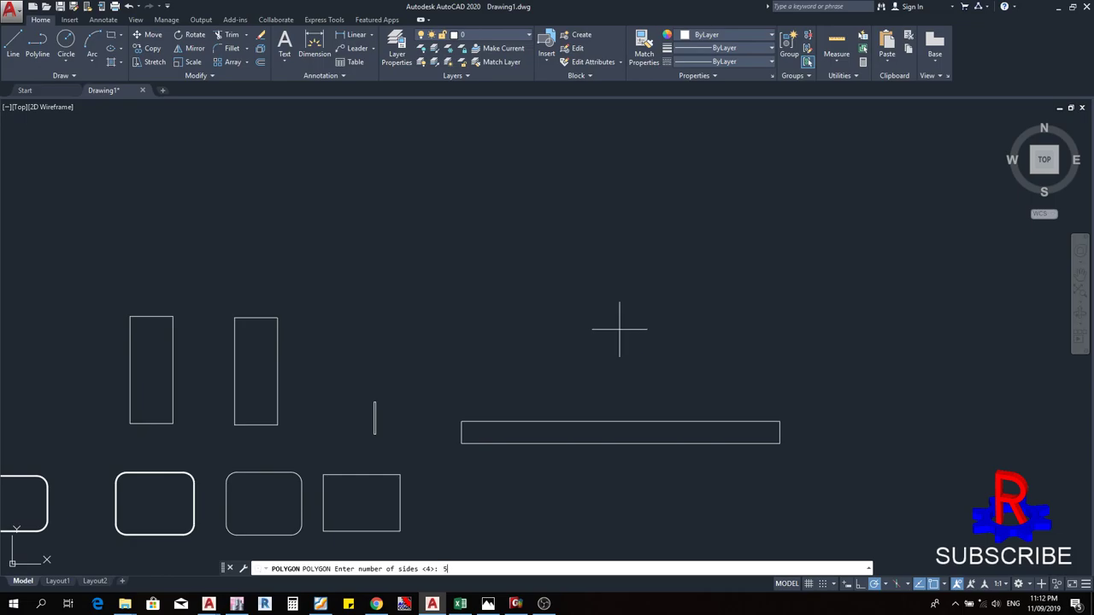
key("Return")
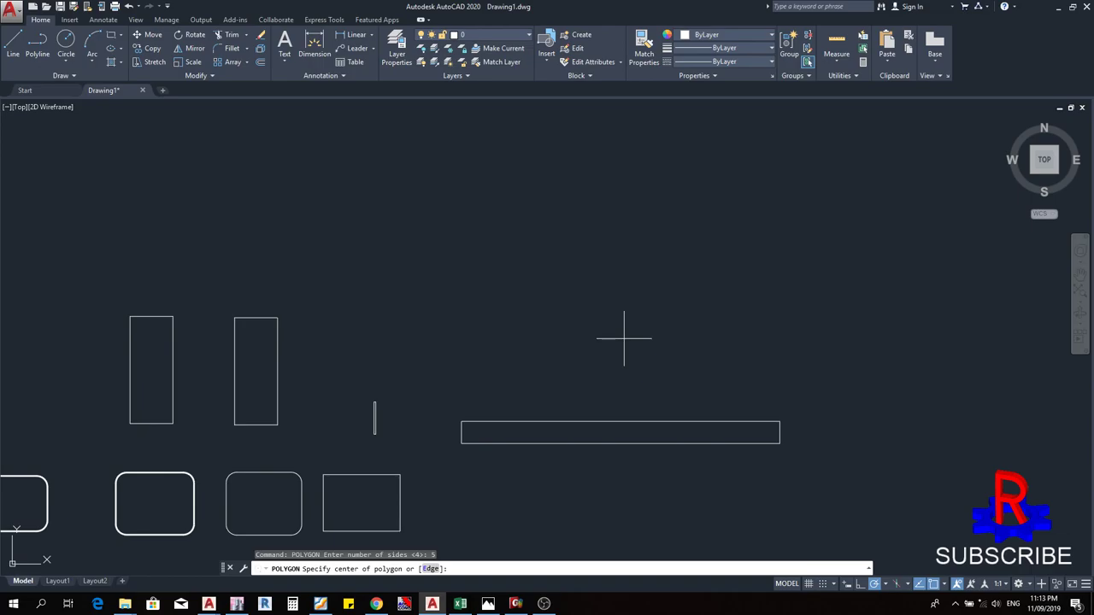
left_click(555, 307)
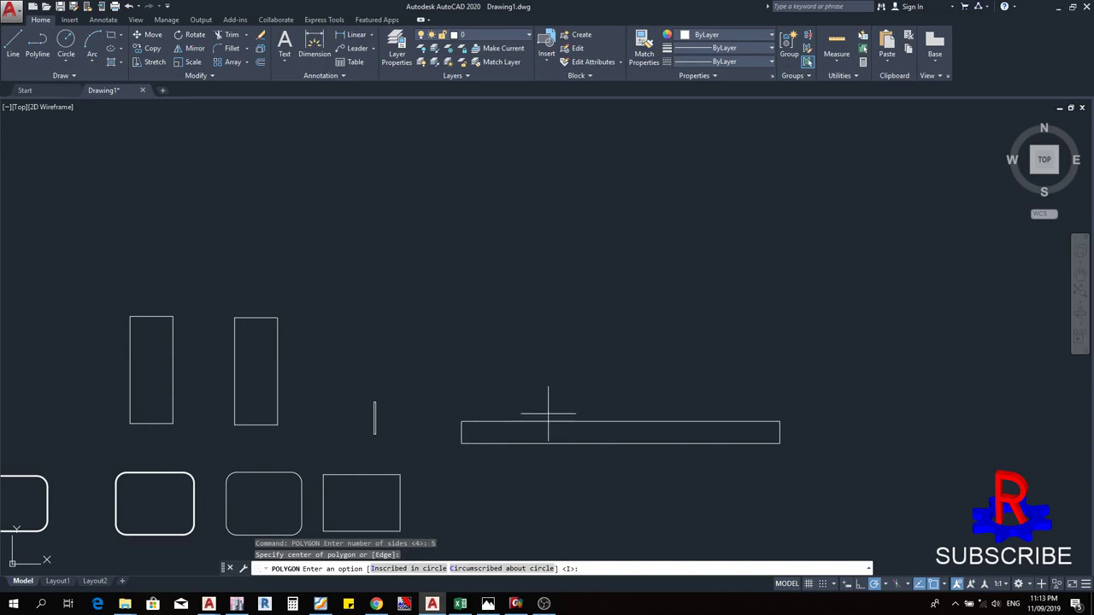
type("I")
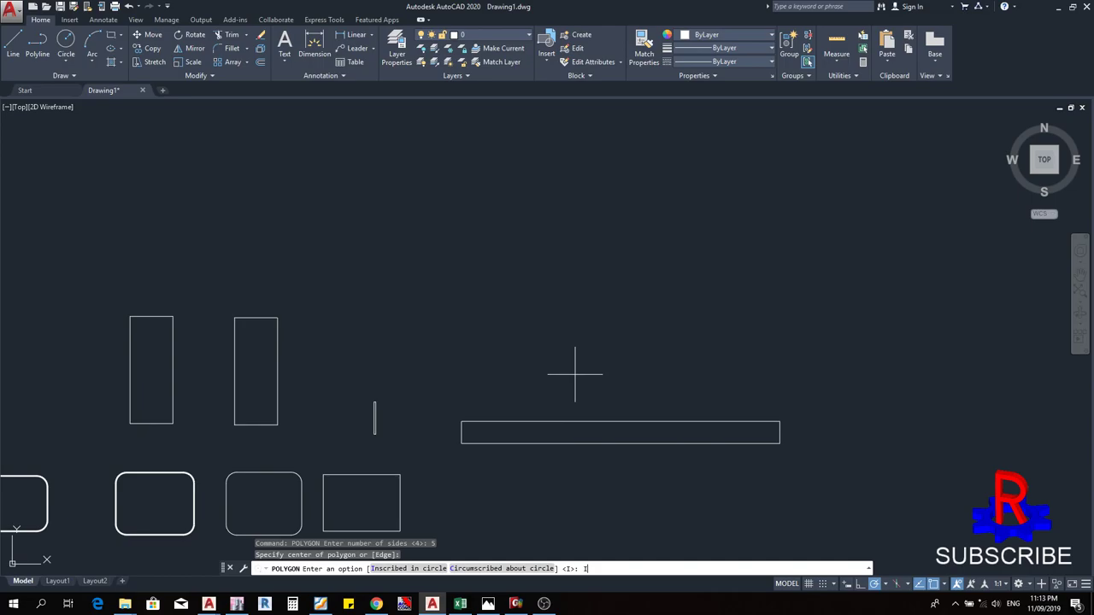
key("Return")
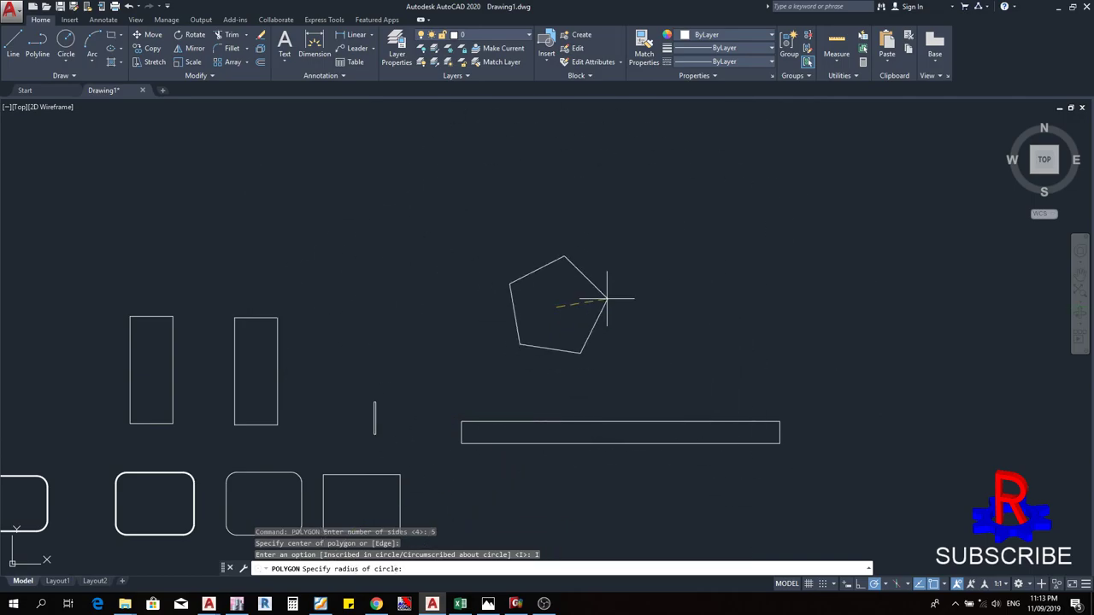
scroll(594, 298, "up", 2)
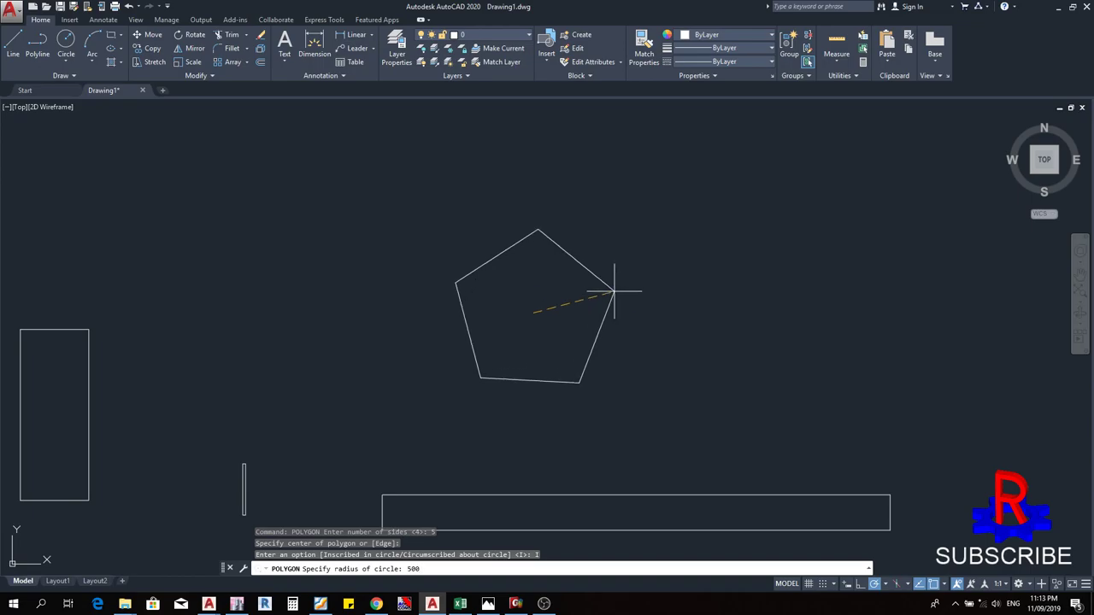
key("Return")
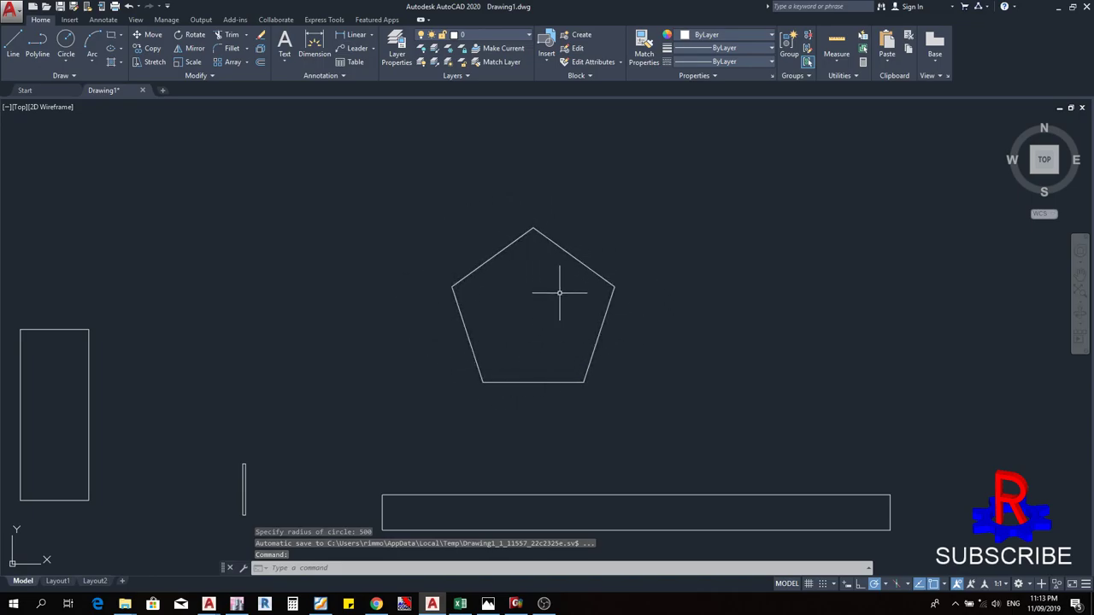
- Draw a radius-500 circle to the right of the pentagon
type("c")
key("Return")
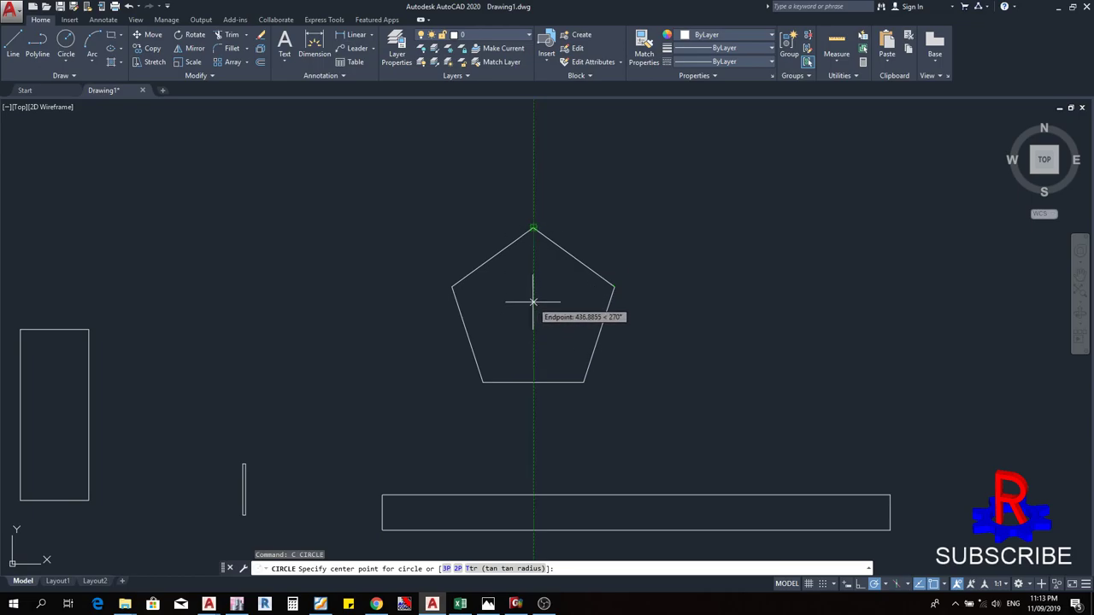
left_click(737, 311)
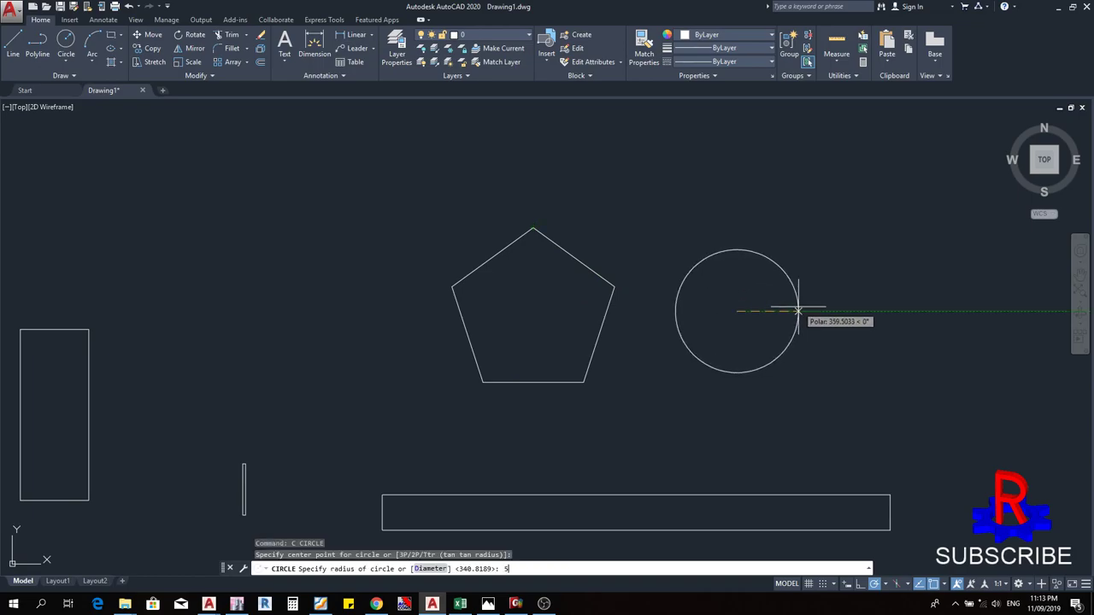
key("Return")
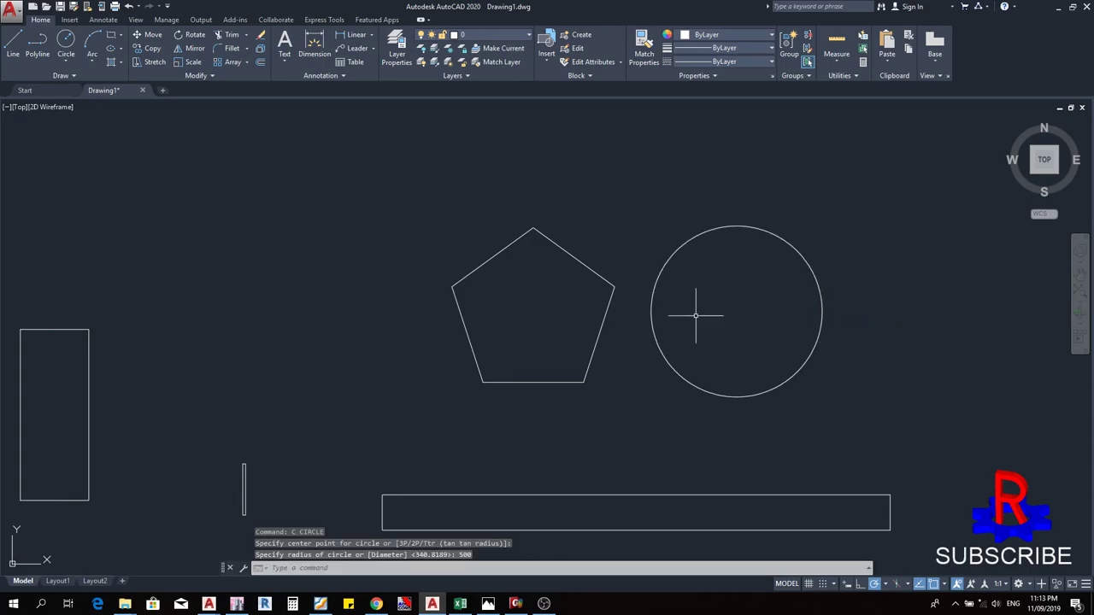
key("Escape")
key("Escape")
- Move the circle by its centre onto the pentagon's centre
left_click(746, 396)
left_click(699, 353)
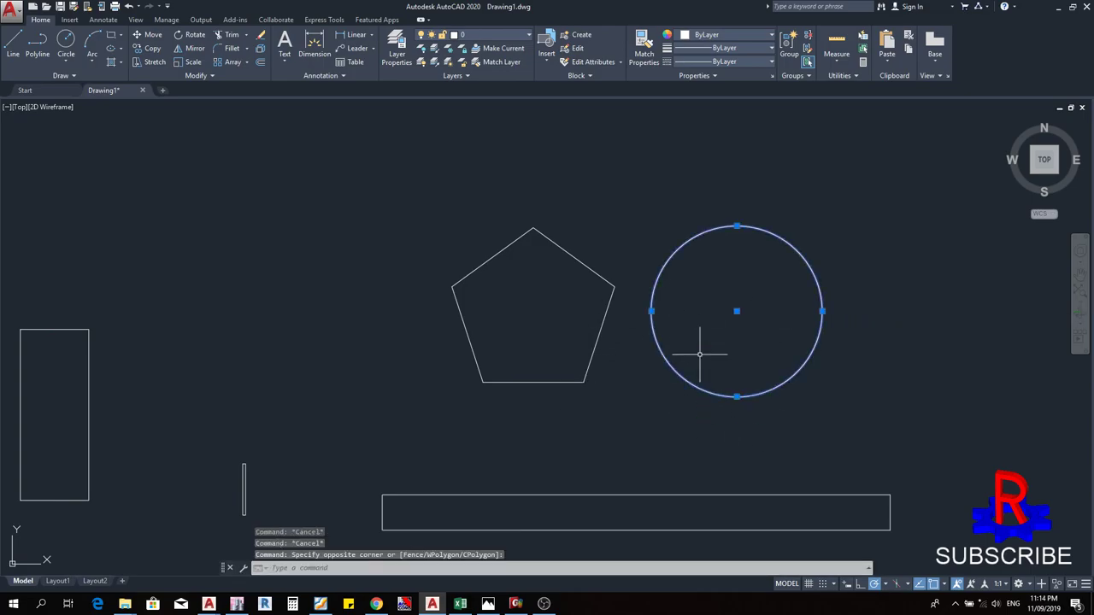
type("m")
key("Return")
left_click(978, 341)
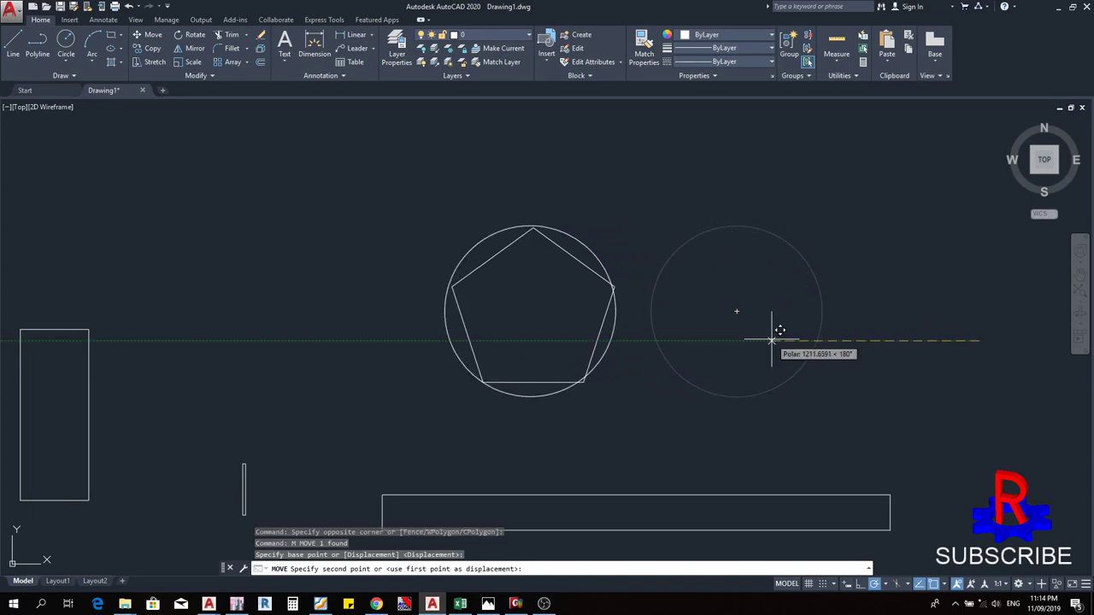
key("Escape")
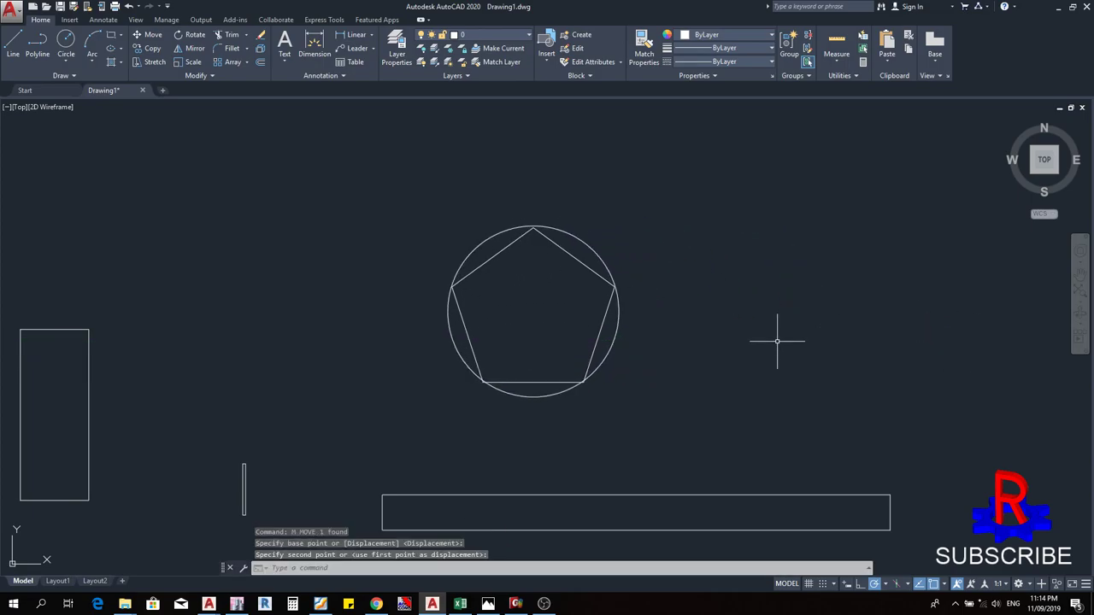
key("Escape")
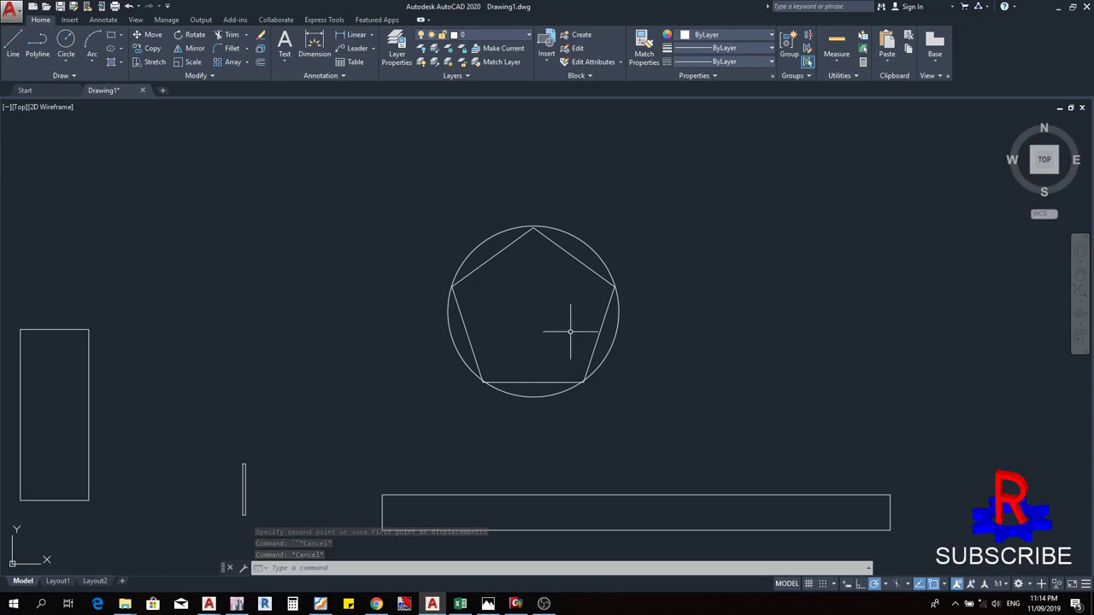
- Grip-stretch the circle's right quadrant inward until it touches the pentagon's sides
left_click(621, 350)
left_click(602, 338)
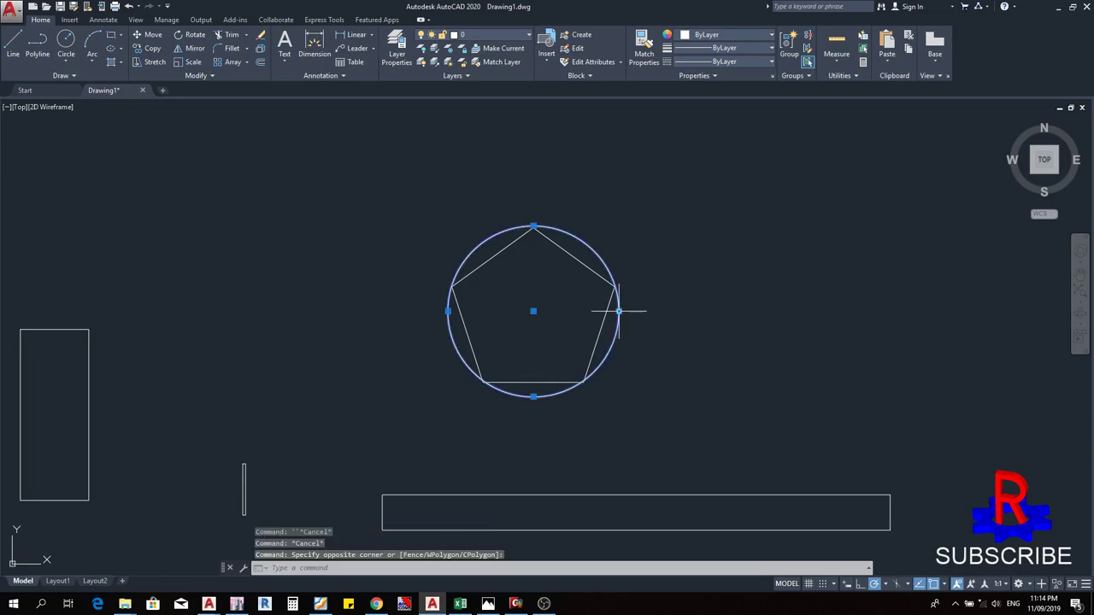
left_click(619, 311)
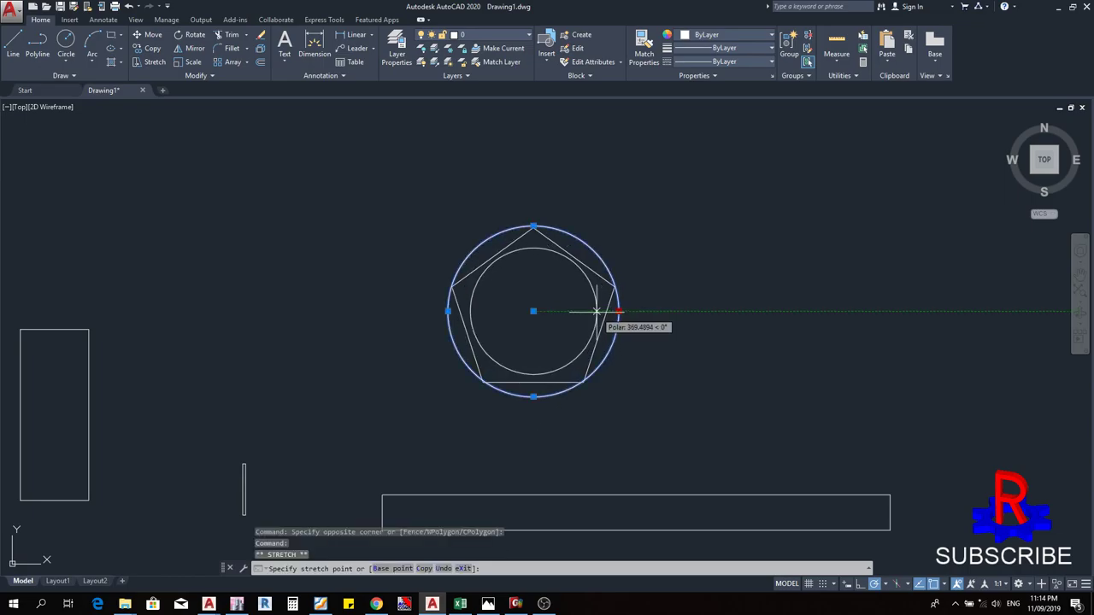
left_click(596, 311)
key("Escape")
key("Escape")
key("Escape")
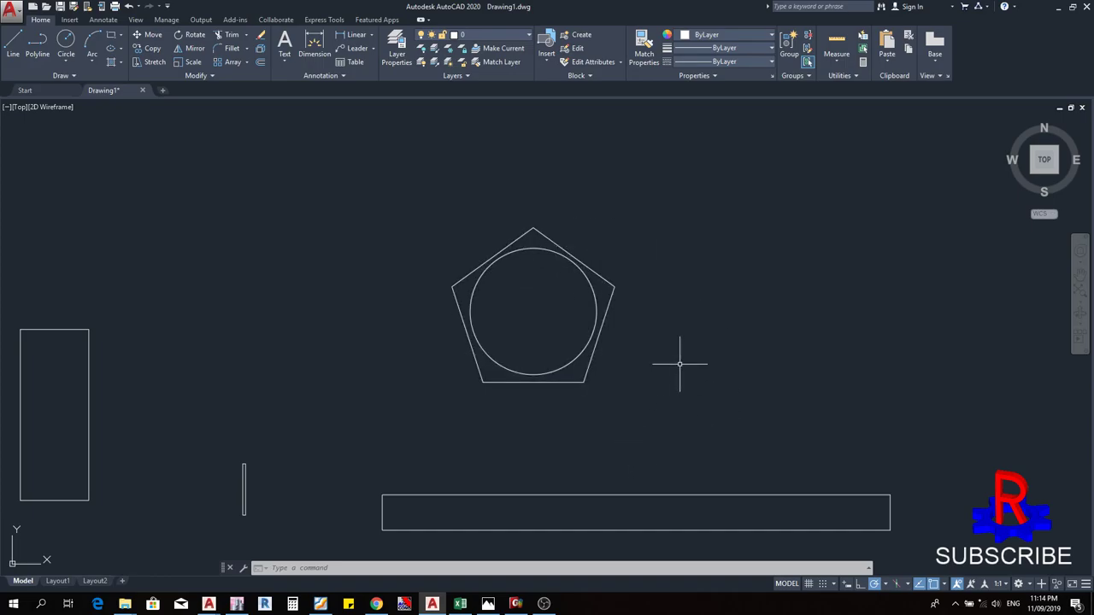
middle_click_drag(679, 369, 506, 398)
key("Escape")
key("Escape")
key("Escape")
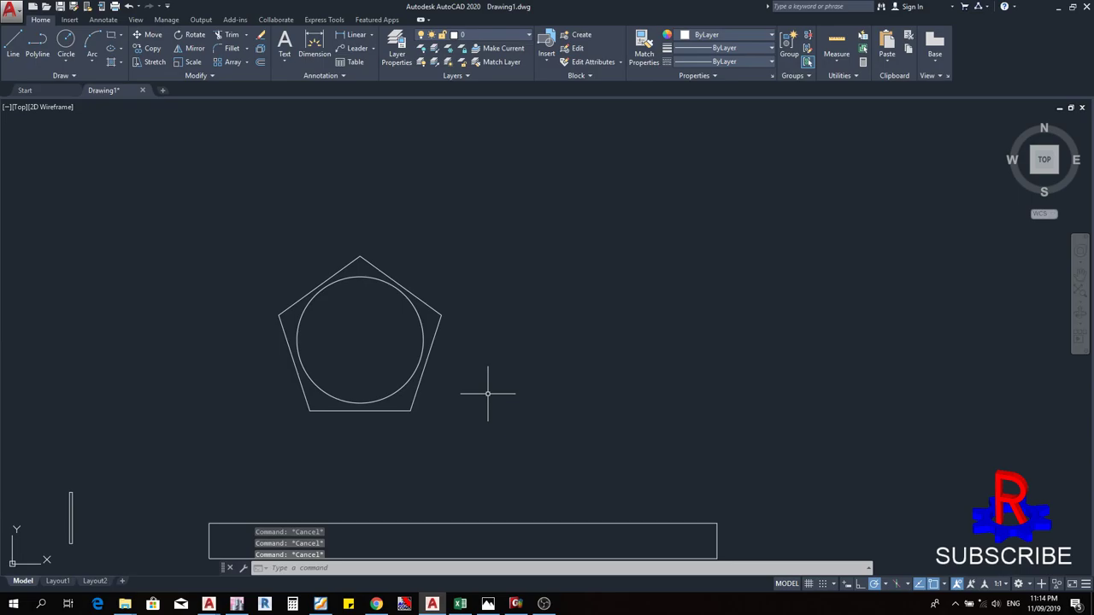
- Draw a 7-sided polygon circumscribed about a radius-500 circle, right of the pentagon
type("p")
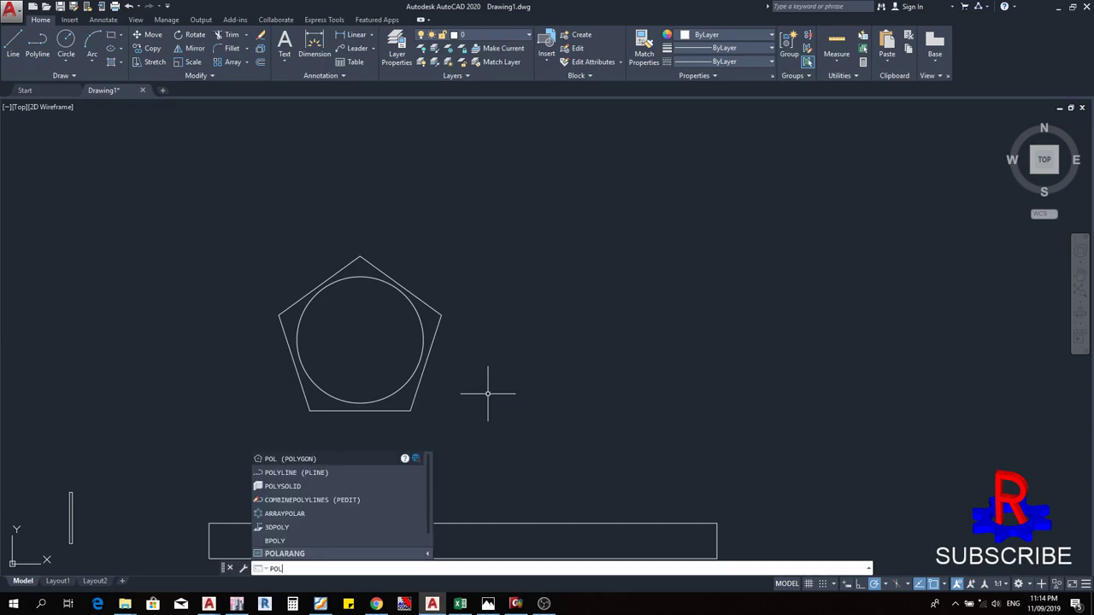
key("Return")
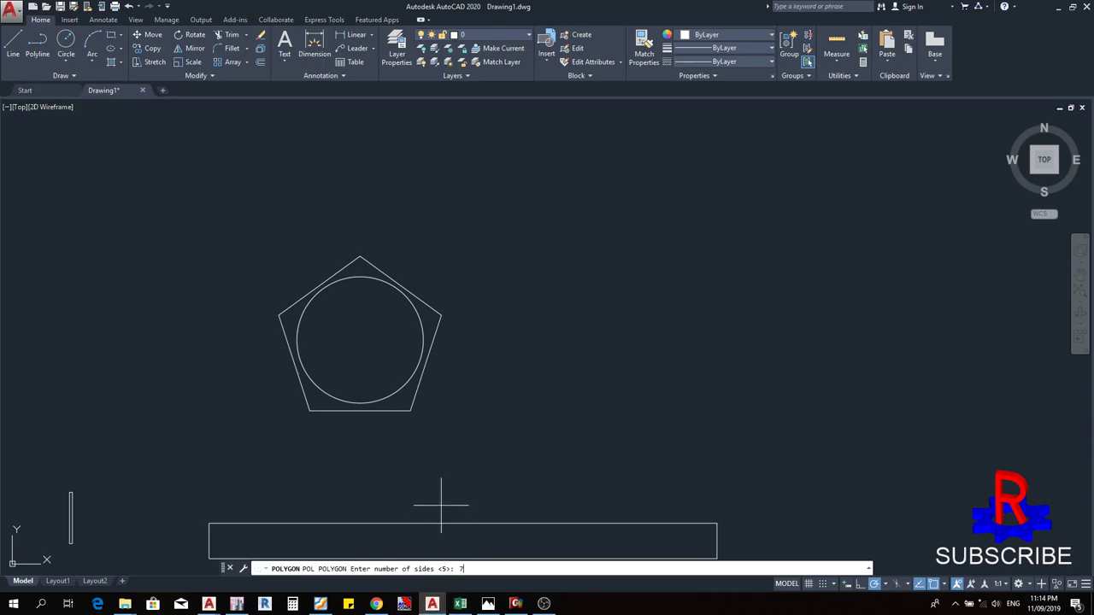
type("7")
key("Return")
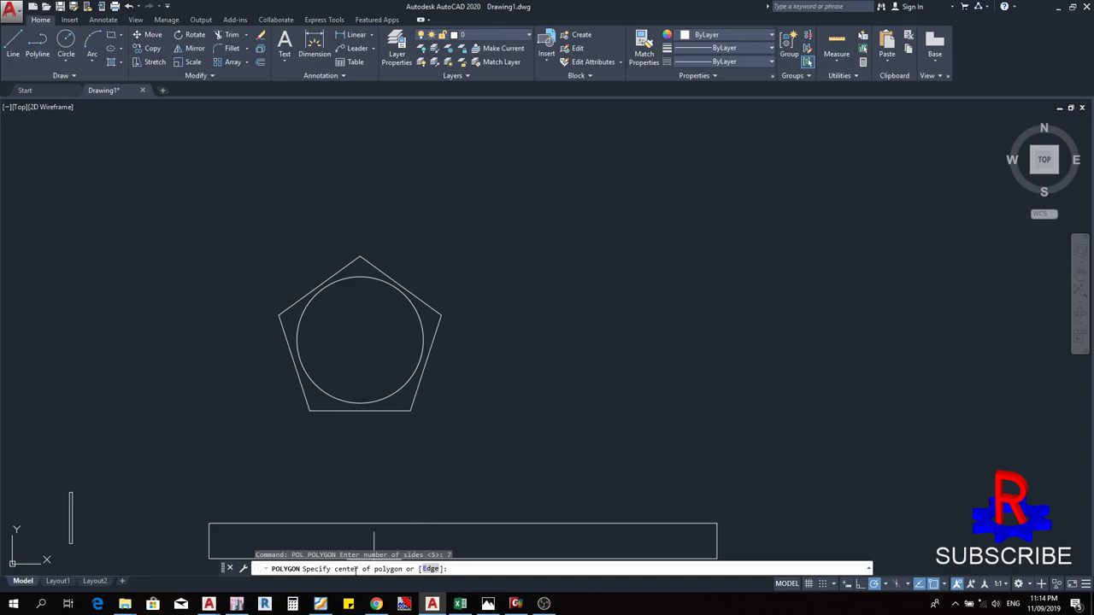
left_click(705, 361)
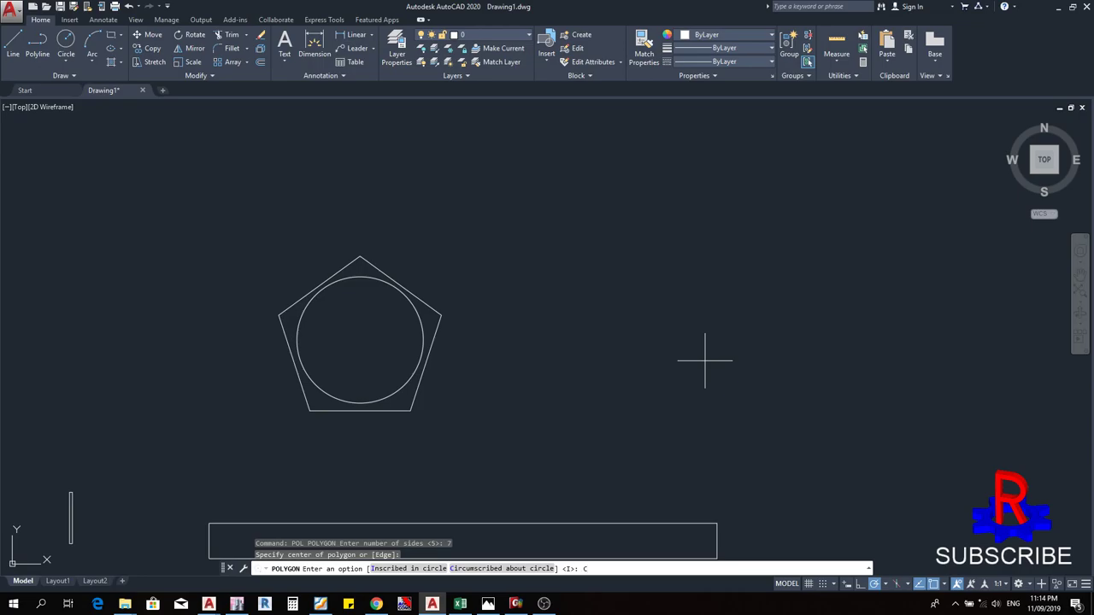
key("Return")
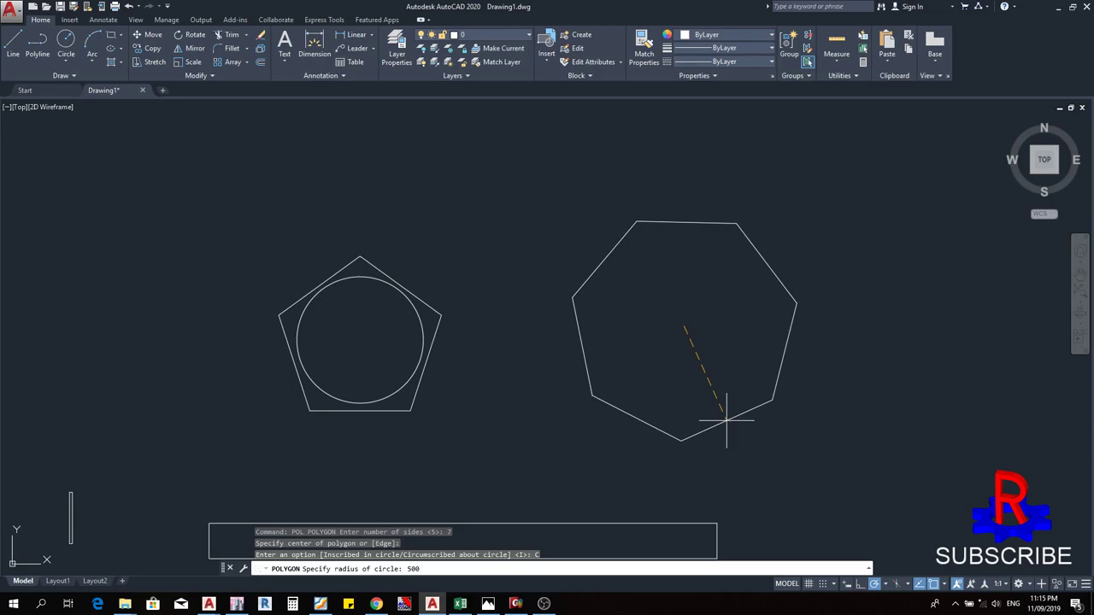
key("Return")
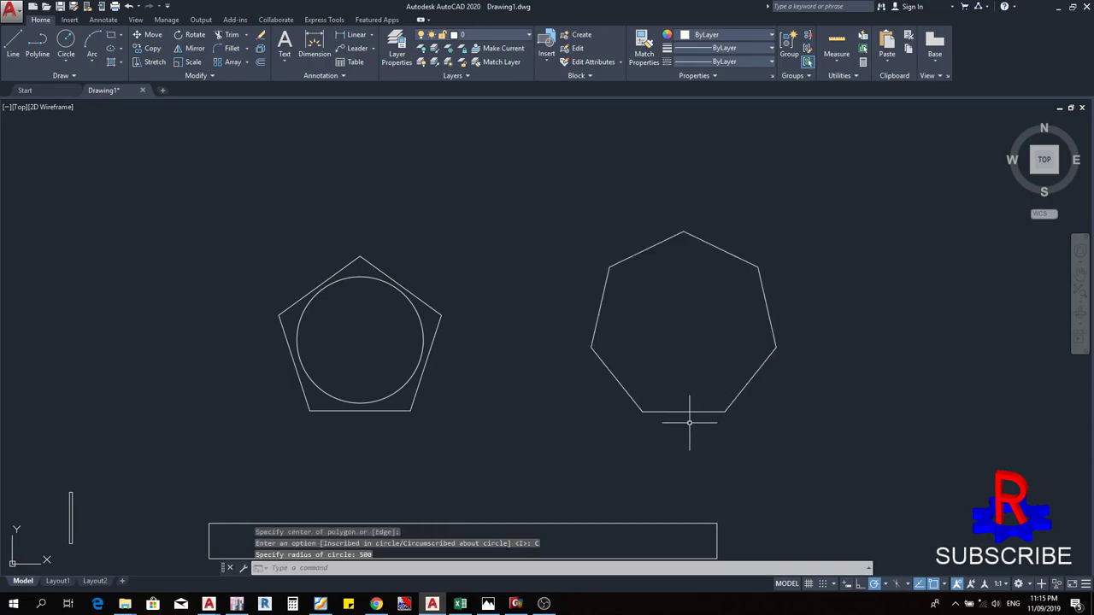
- Start copying the pentagon's inner circle with CO, then cancel the copy
left_click(612, 366)
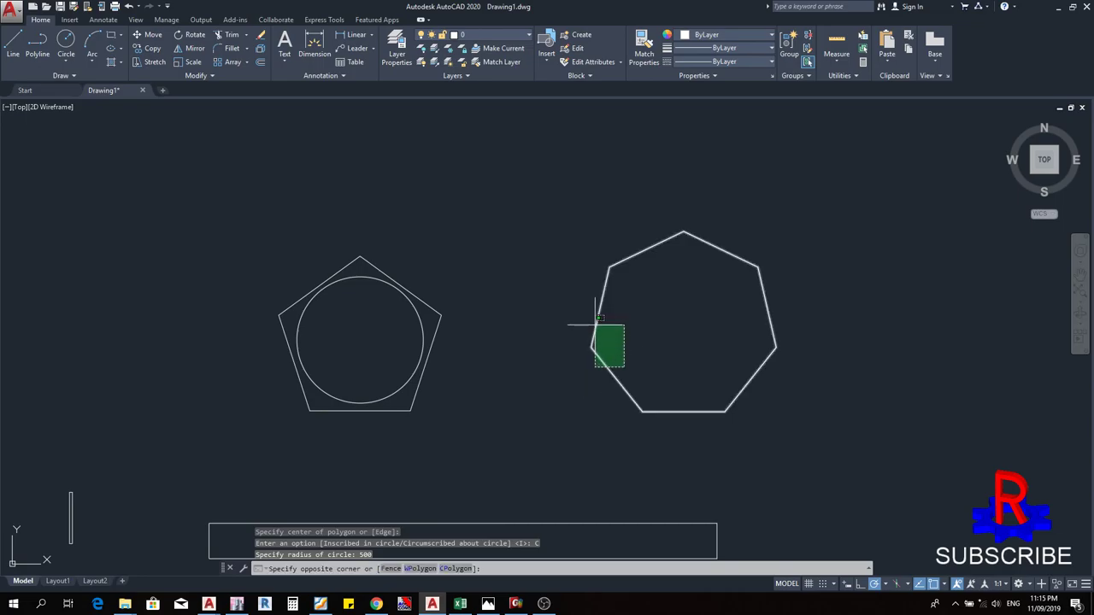
left_click(586, 325)
left_click(449, 327)
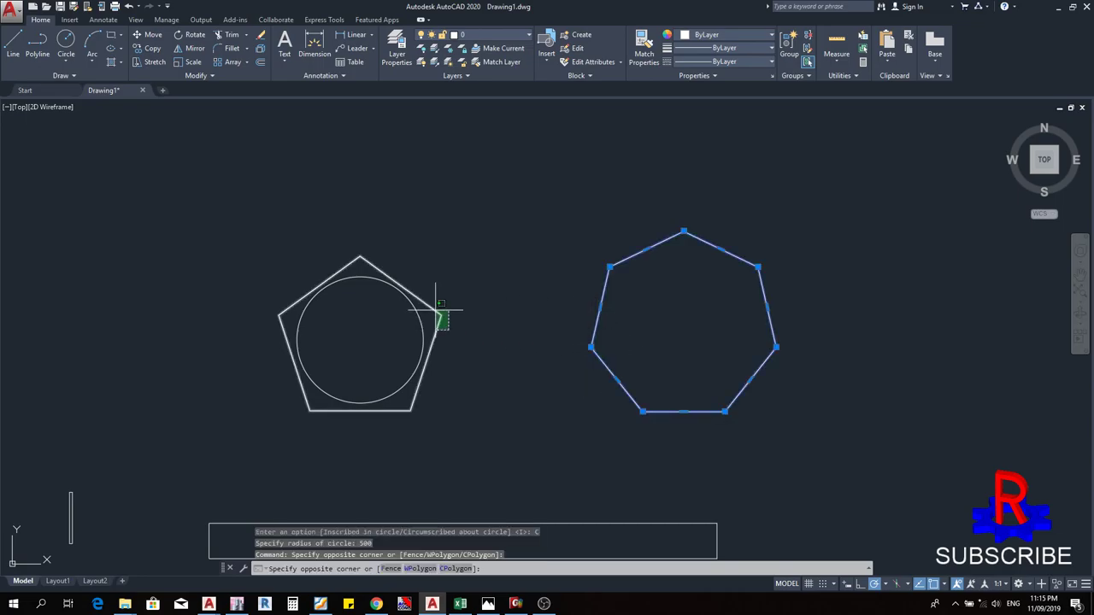
left_click(439, 310)
key("Escape")
key("Escape")
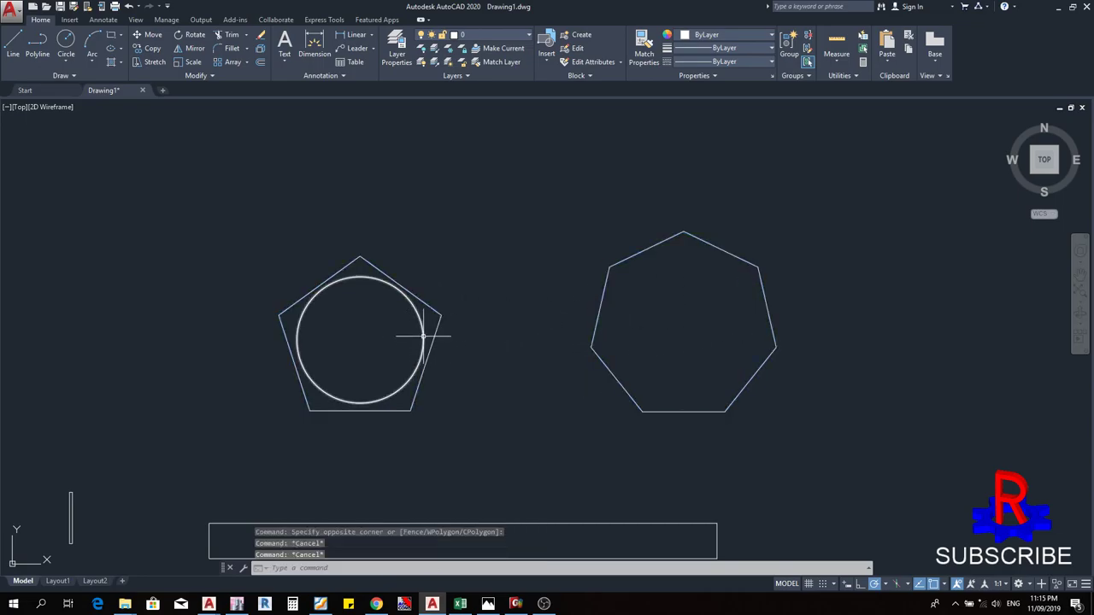
left_click(416, 340)
type("co")
key("Return")
left_click(373, 345)
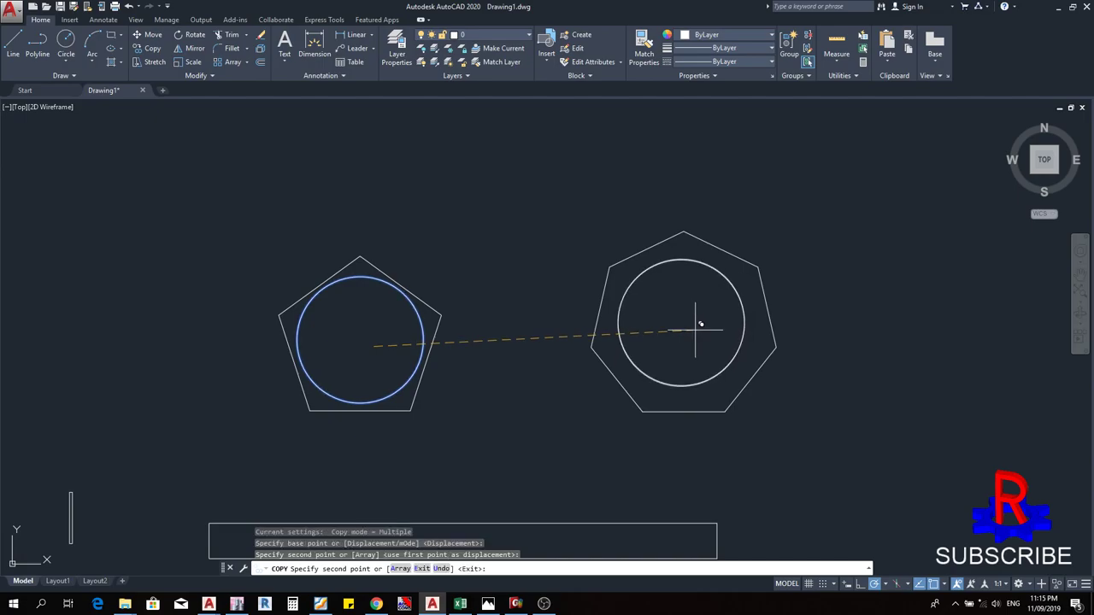
key("Escape")
key("Escape")
key("Escape")
- Grip-stretch the trial circle in the heptagon, then erase the oversized circle
left_click(709, 392)
left_click(694, 370)
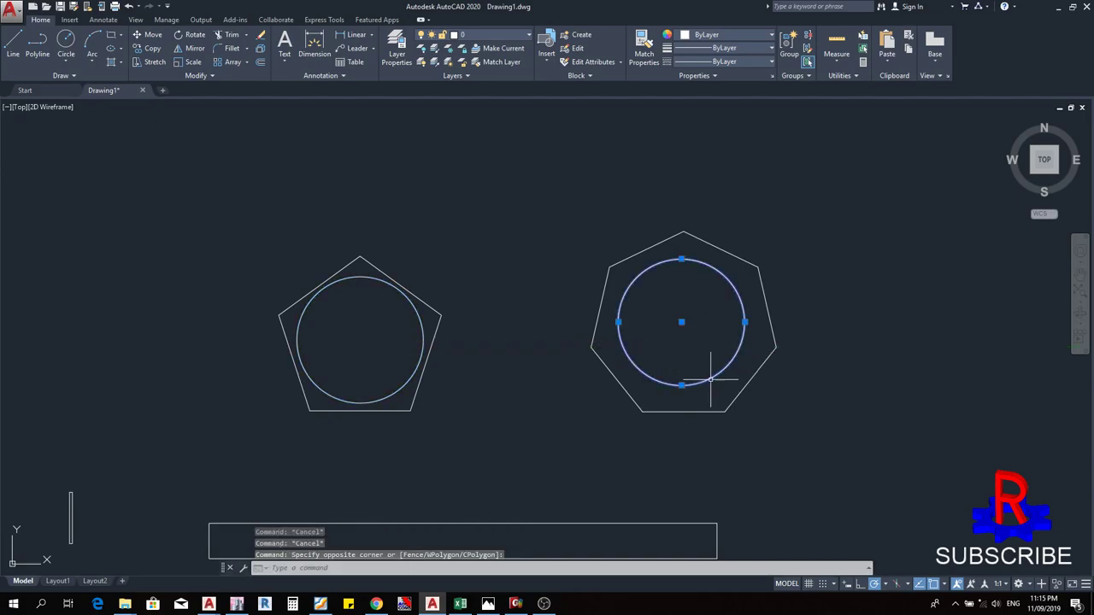
left_click(681, 385)
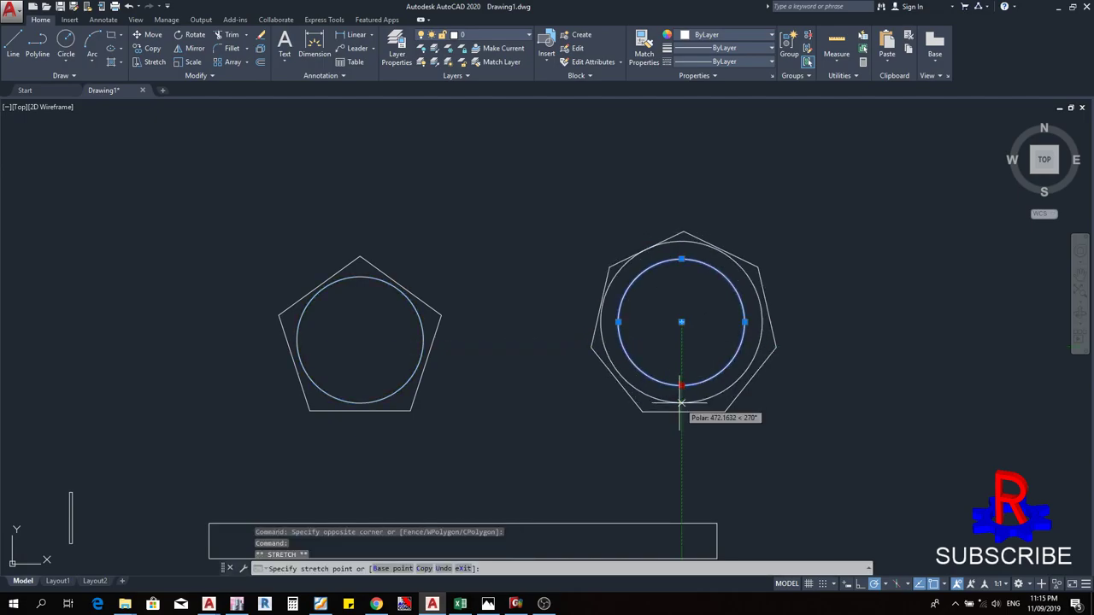
left_click(681, 412)
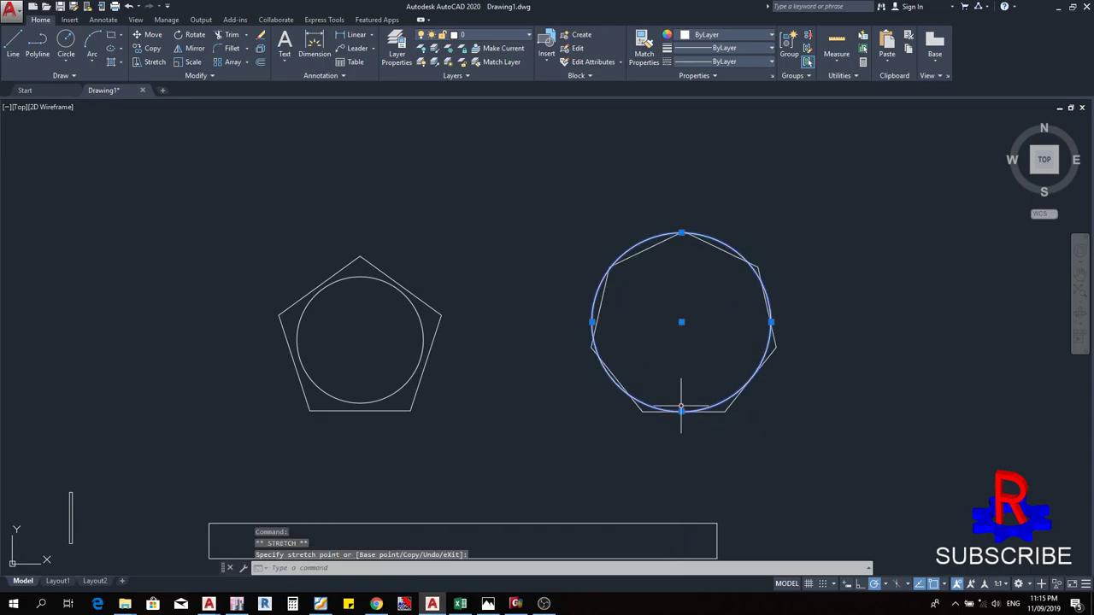
left_click(681, 233)
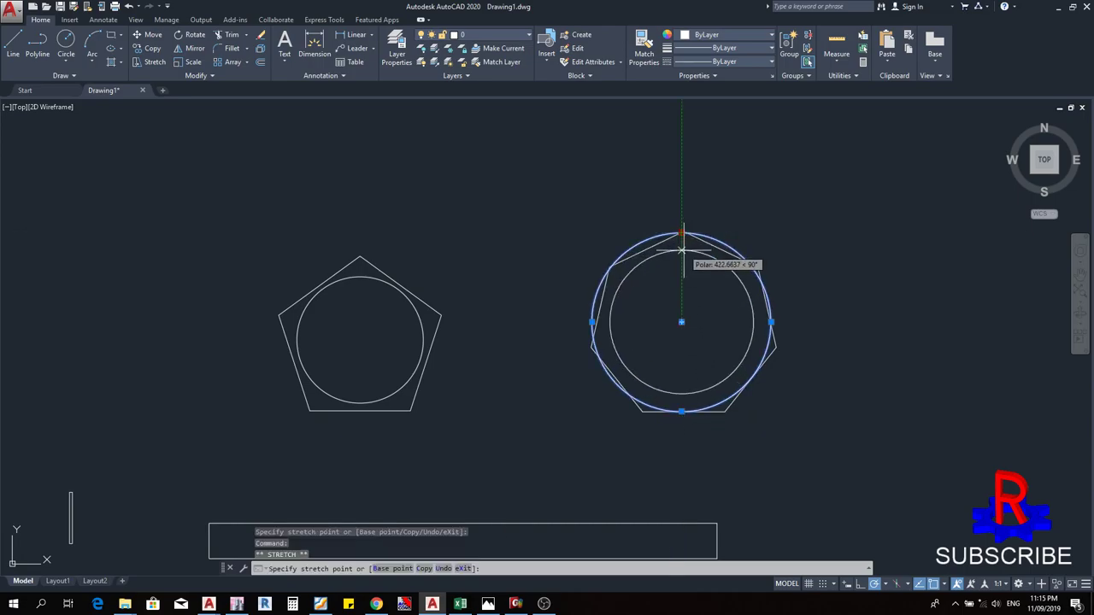
left_click(683, 240)
scroll(683, 242, "up", 4)
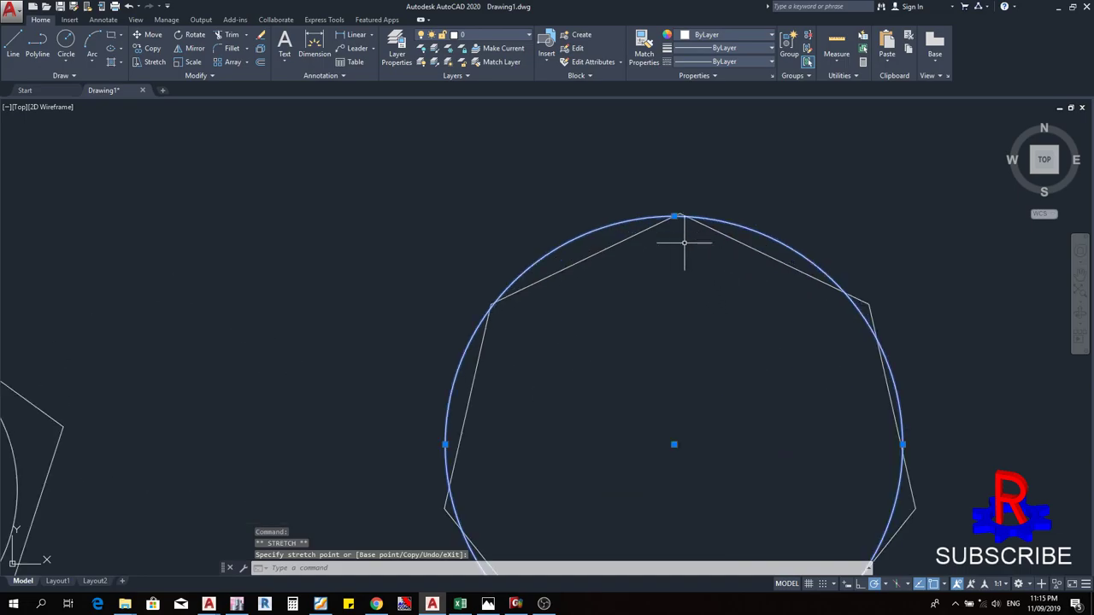
type("e")
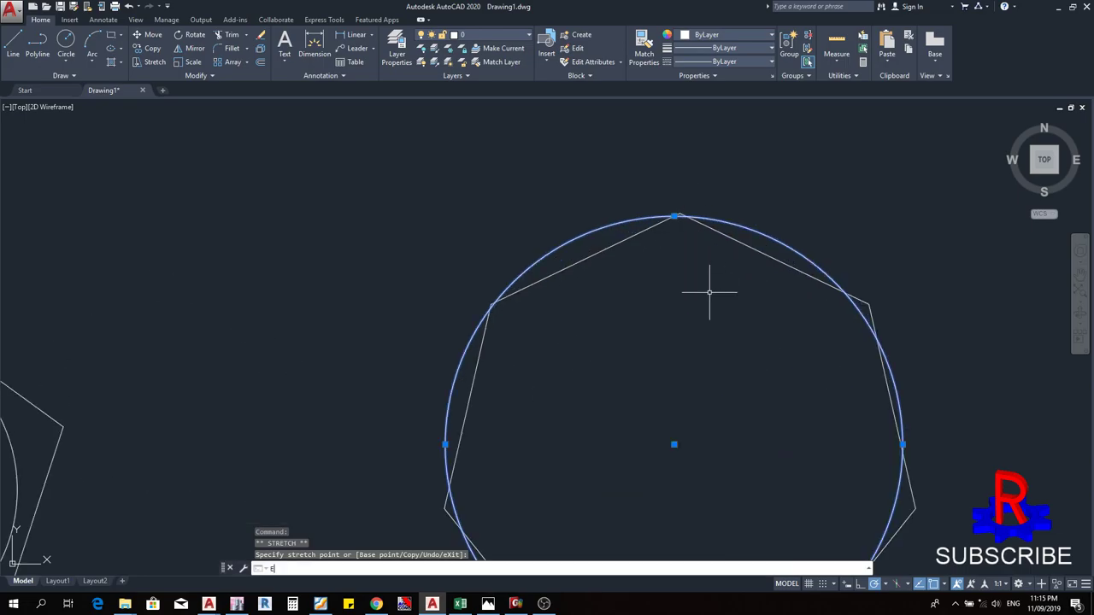
key("Return")
key("Escape")
middle_click_drag(698, 372, 654, 241)
- Draw a radius-500 circle inside the heptagon
type("c")
key("Return")
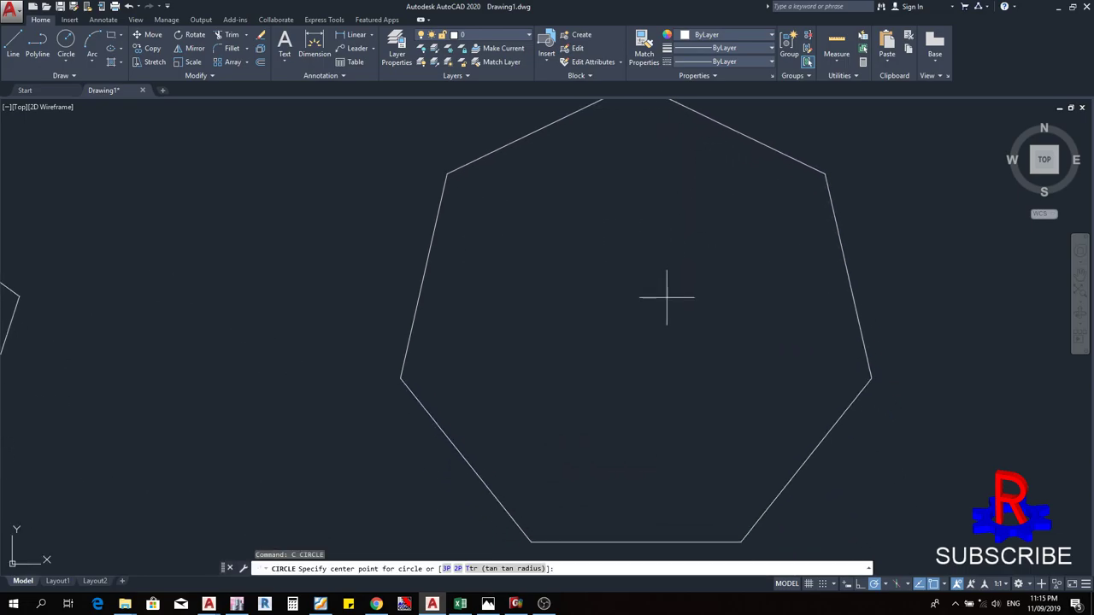
left_click(617, 322)
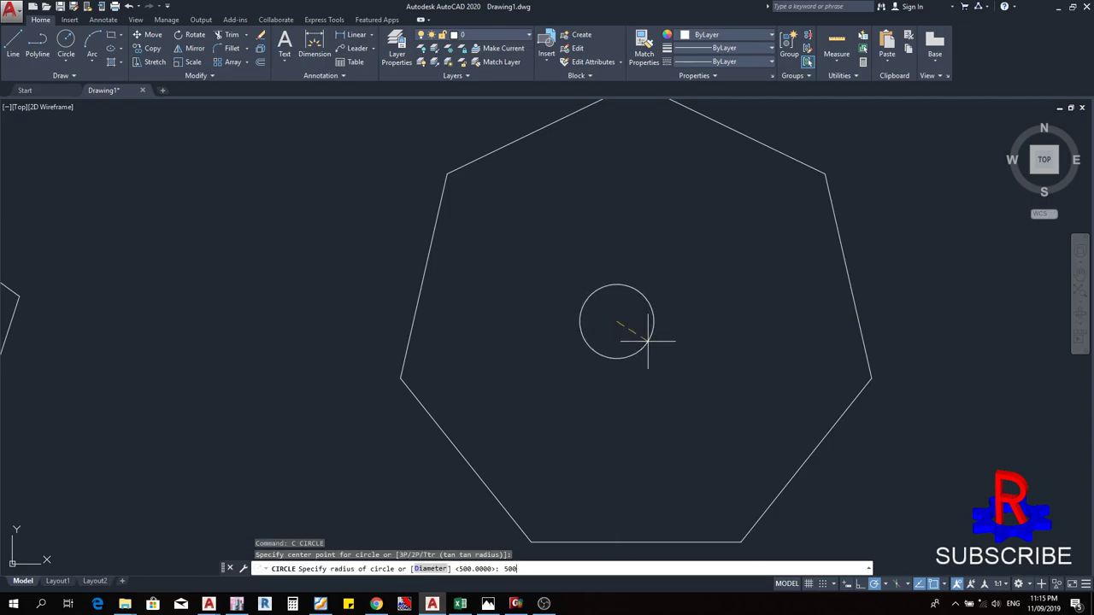
type("500")
key("Return")
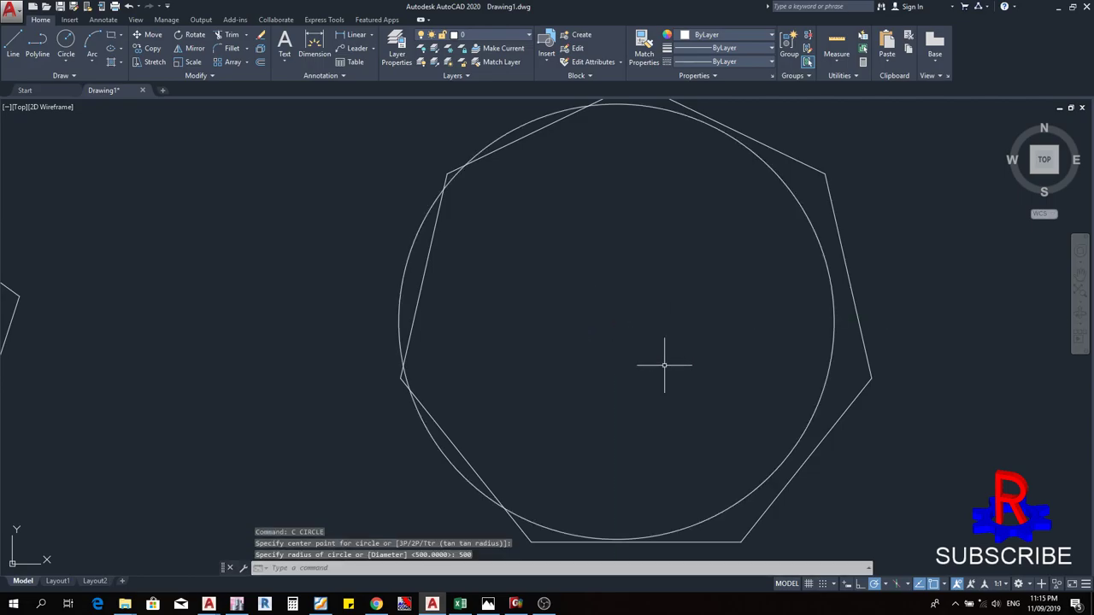
- Move the new circle onto the heptagon's centre
left_click(842, 363)
left_click(810, 369)
type("m")
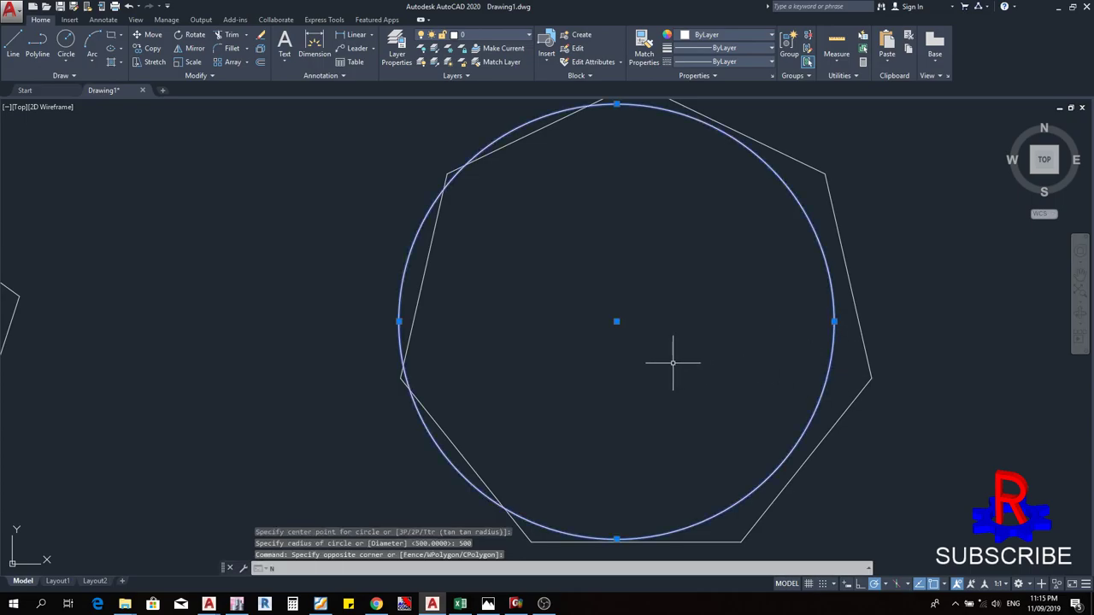
key("BackSpace")
type("m")
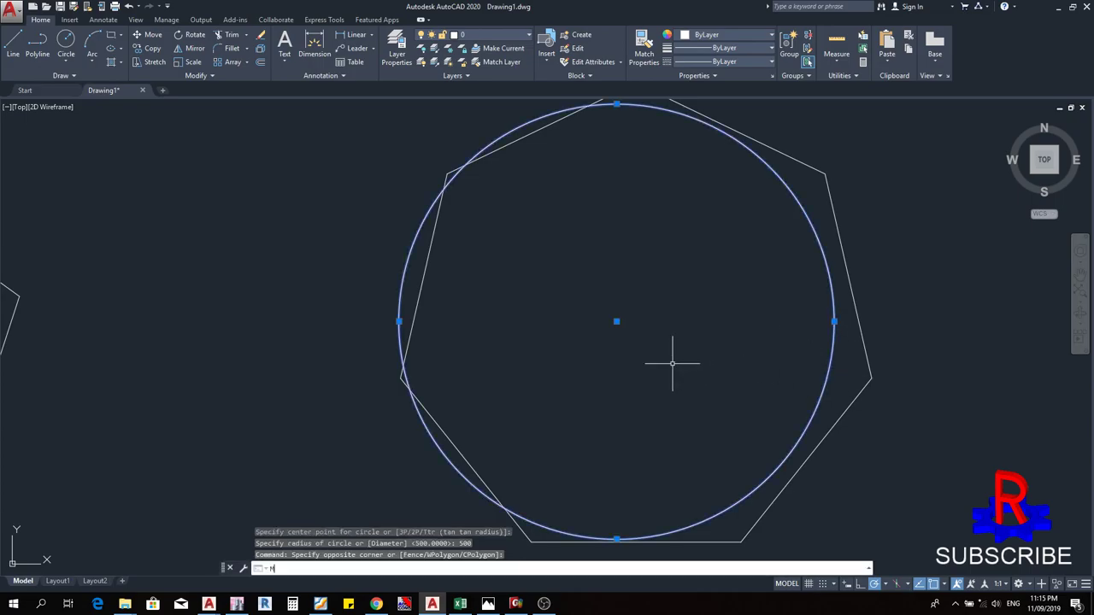
key("Return")
left_click(617, 354)
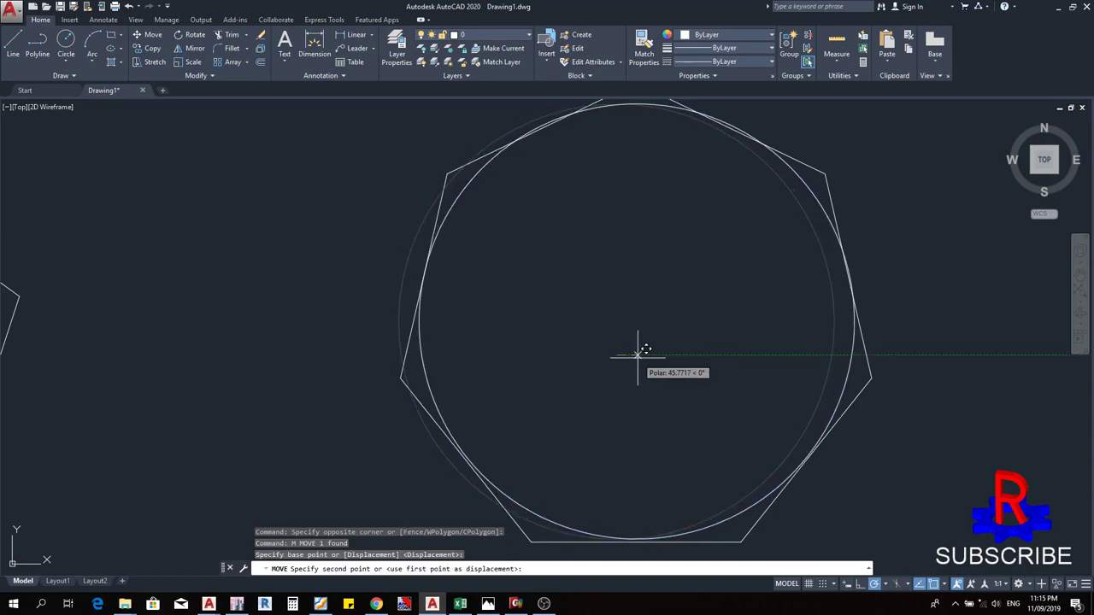
left_click(638, 357)
scroll(677, 306, "down", 5)
middle_click_drag(679, 305, 682, 320)
key("Escape")
key("Escape")
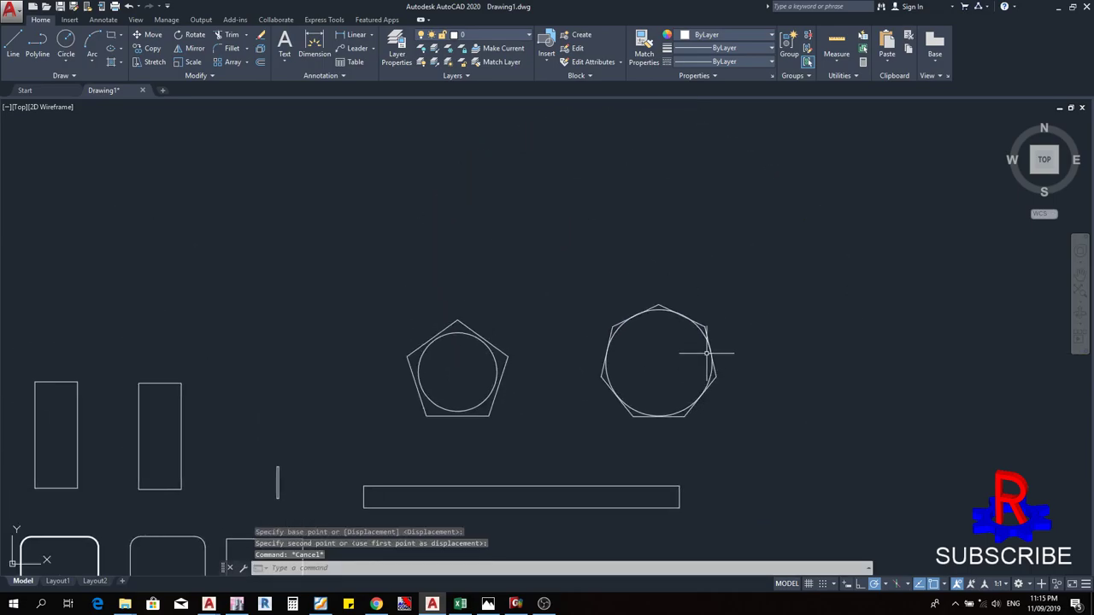
scroll(620, 353, "up", 4)
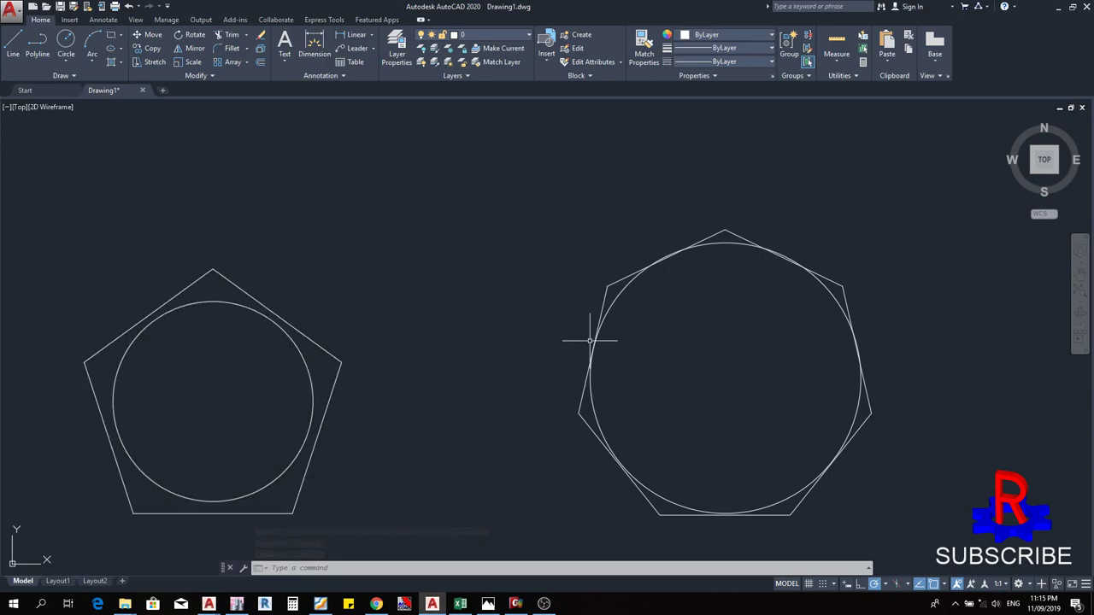
scroll(752, 350, "down", 5)
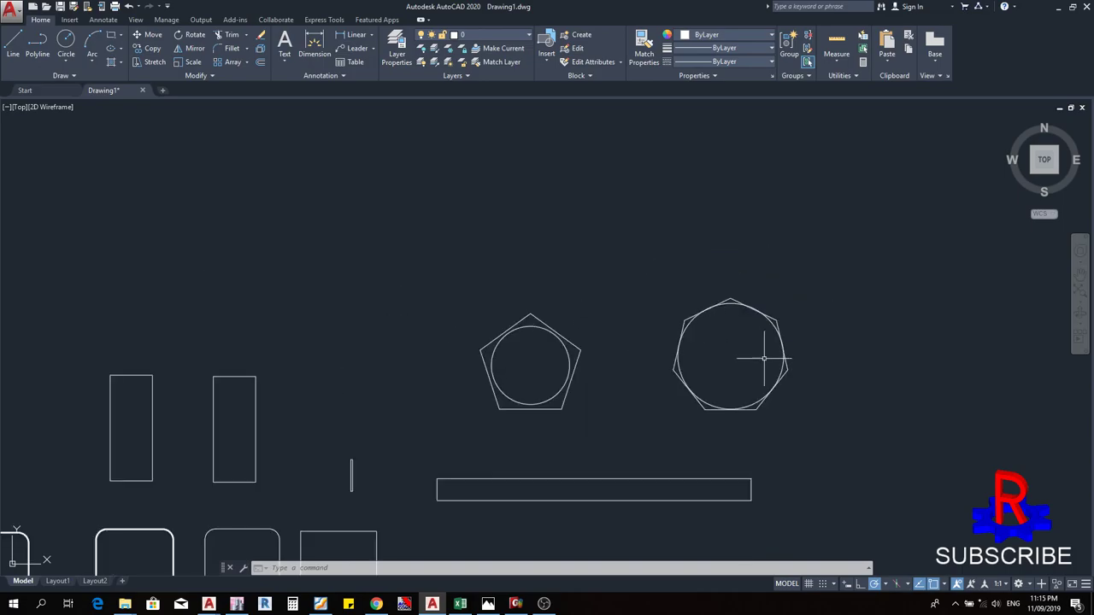
middle_click_drag(642, 361, 769, 287)
middle_click_drag(564, 357, 588, 317)
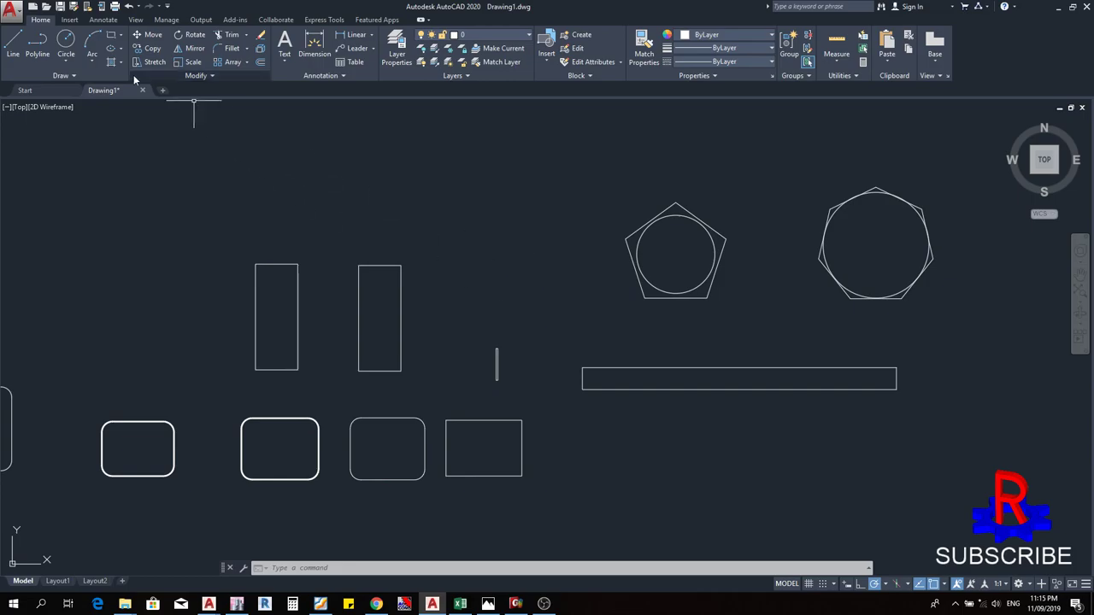
left_click(65, 76)
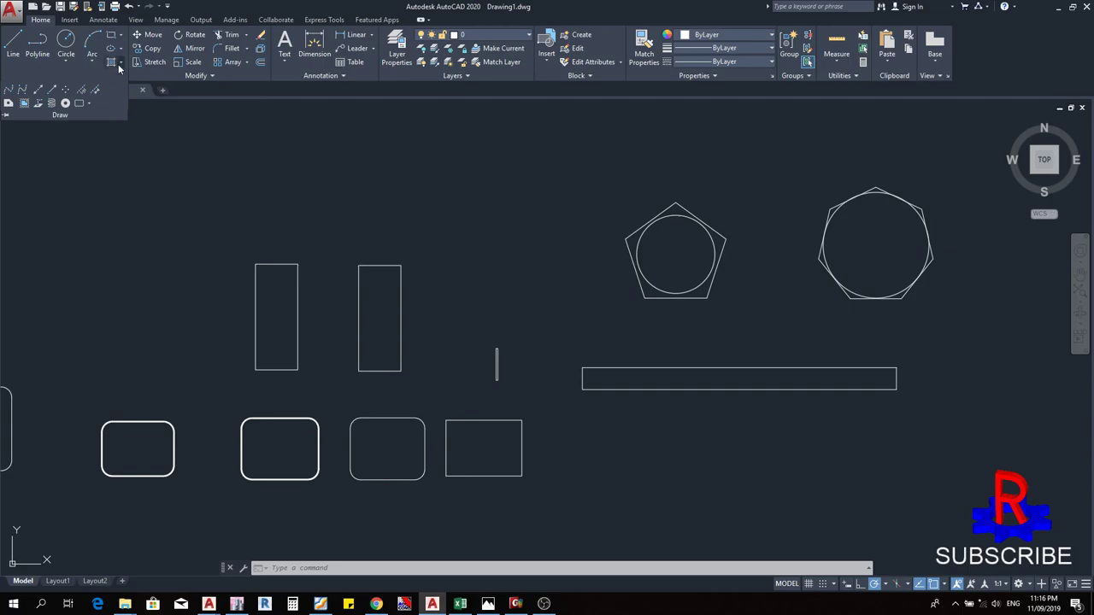
mouse_move(635, 325)
middle_mouse_down()
mouse_move(557, 351)
mouse_move(558, 415)
mouse_move(646, 437)
mouse_move(691, 425)
mouse_move(586, 418)
middle_mouse_up()
key("Escape")
key("Escape")
key("Escape")
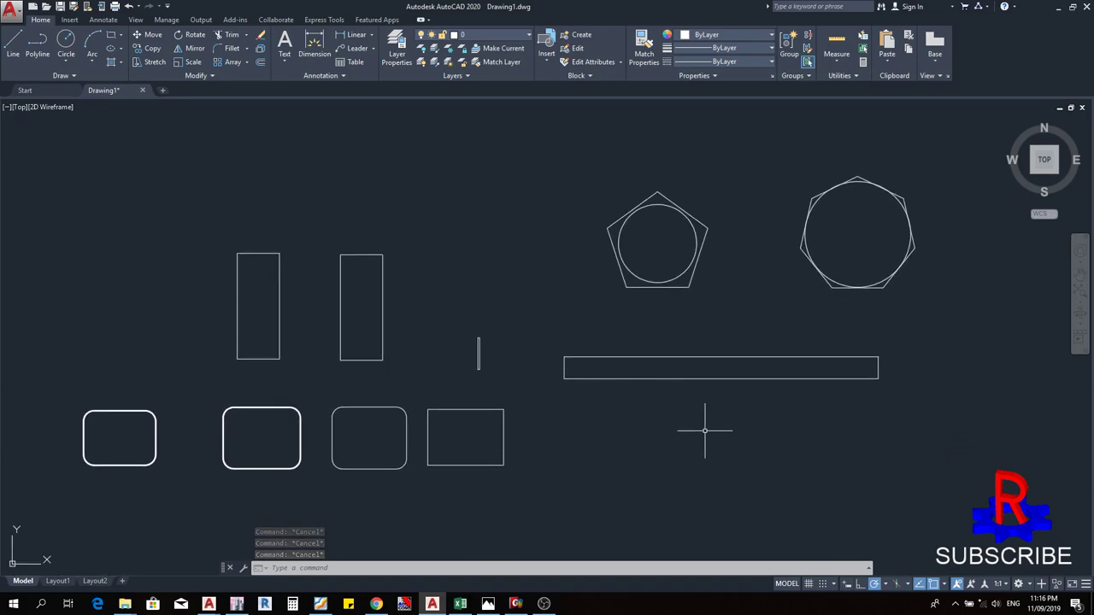
middle_click_drag(706, 430, 701, 454)
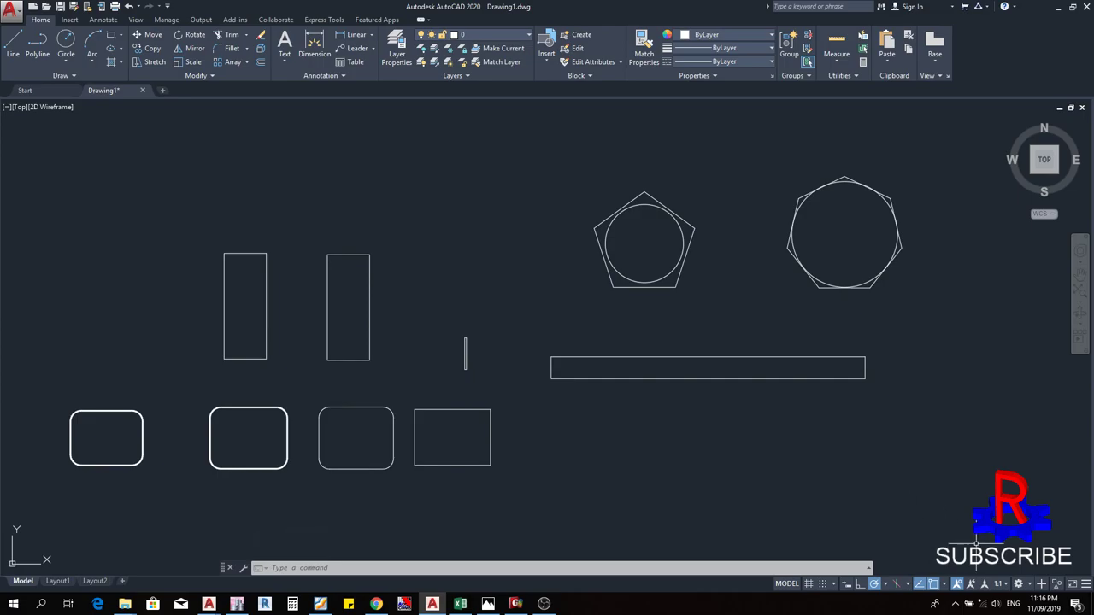
mouse_move(867, 501)
middle_mouse_down()
mouse_move(855, 510)
mouse_move(863, 527)
middle_mouse_up()
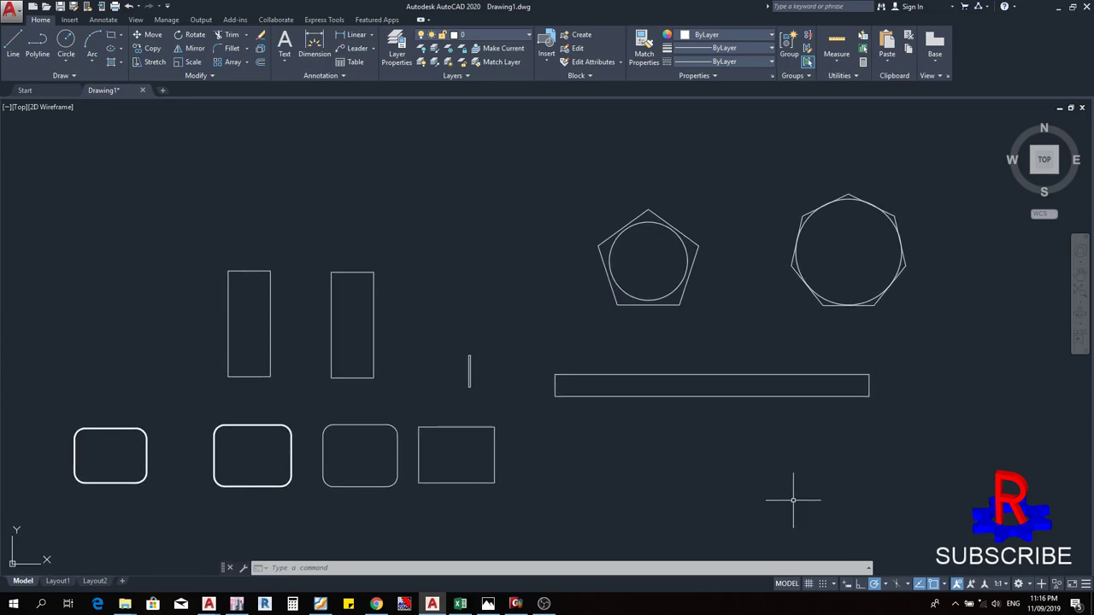
middle_click_drag(523, 418, 640, 429)
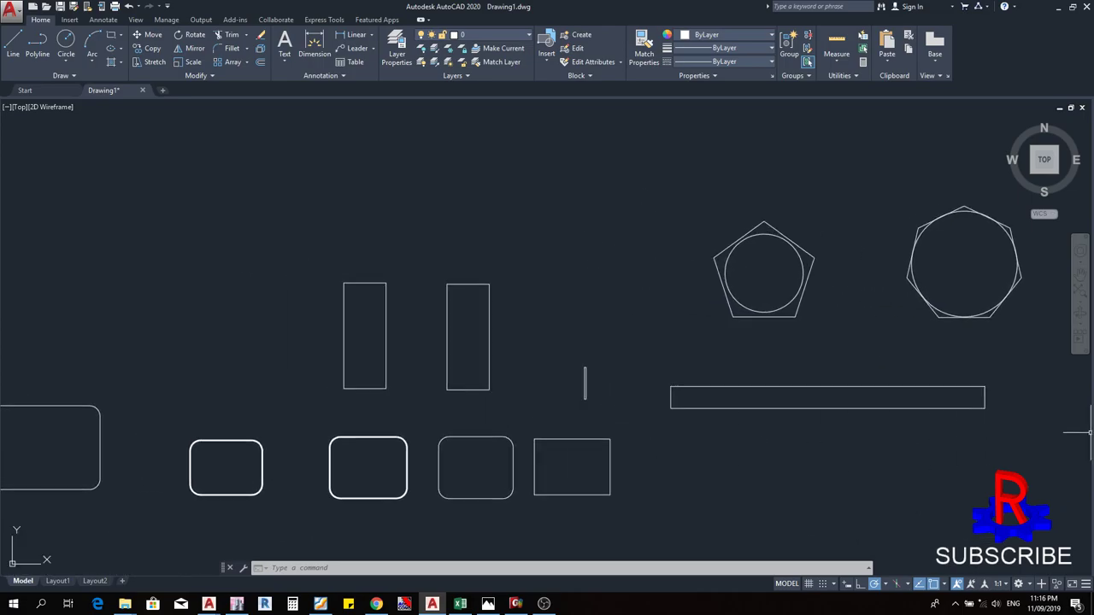